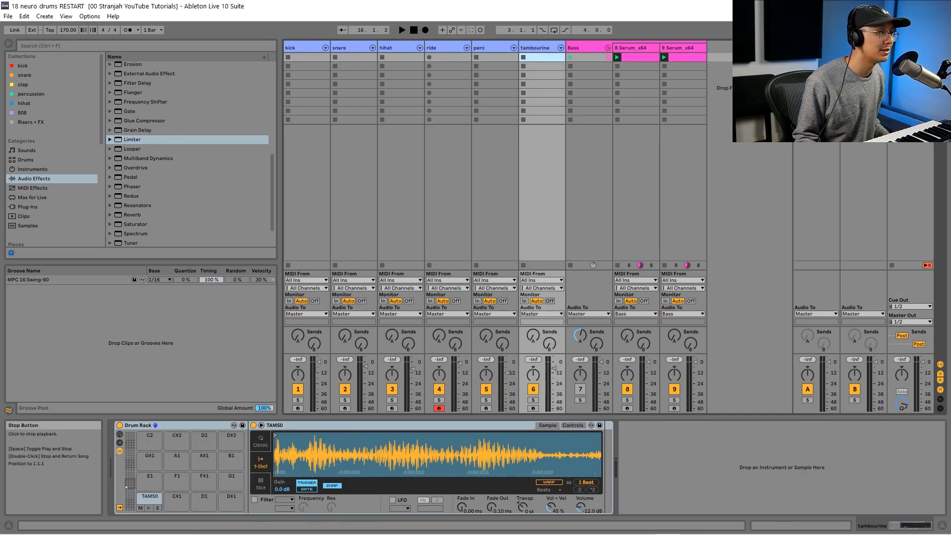
Audition the KICK30, KICK31, KICK32 and KICK163 samples in the kick track's Drum Rack.
click(304, 46)
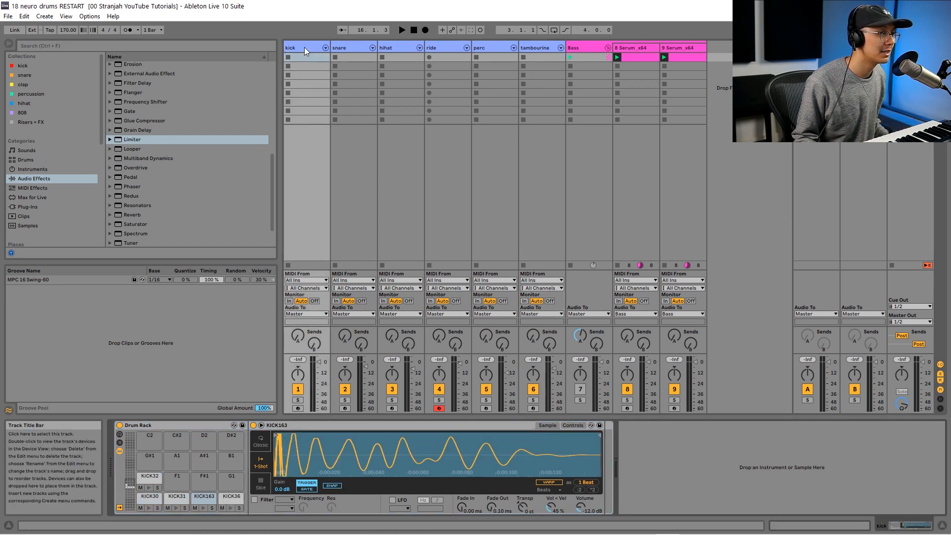
click(148, 509)
click(178, 509)
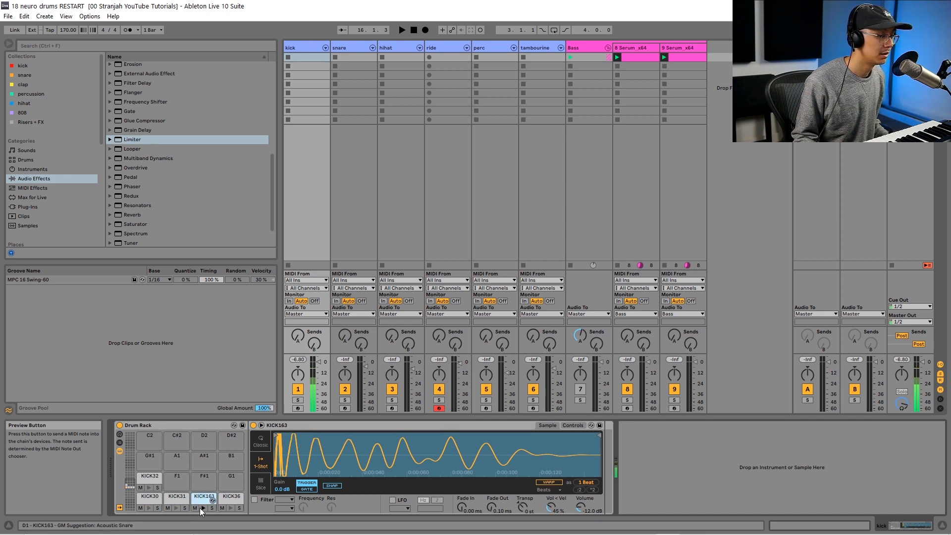
click(202, 509)
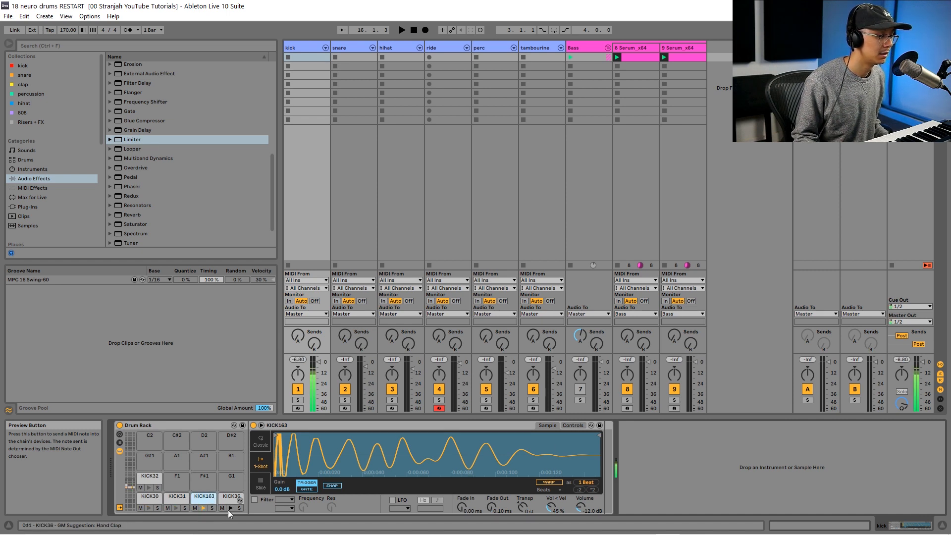
click(148, 489)
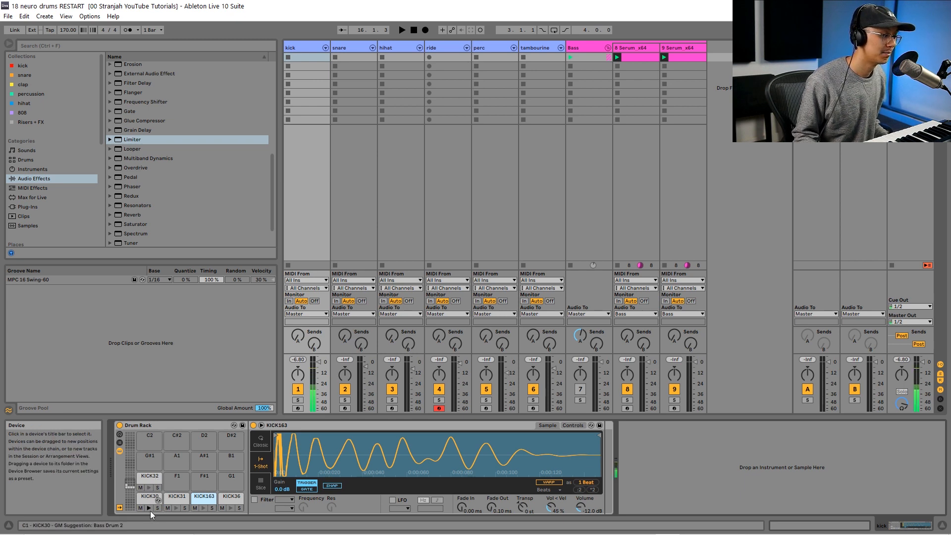
click(150, 509)
click(176, 510)
click(203, 509)
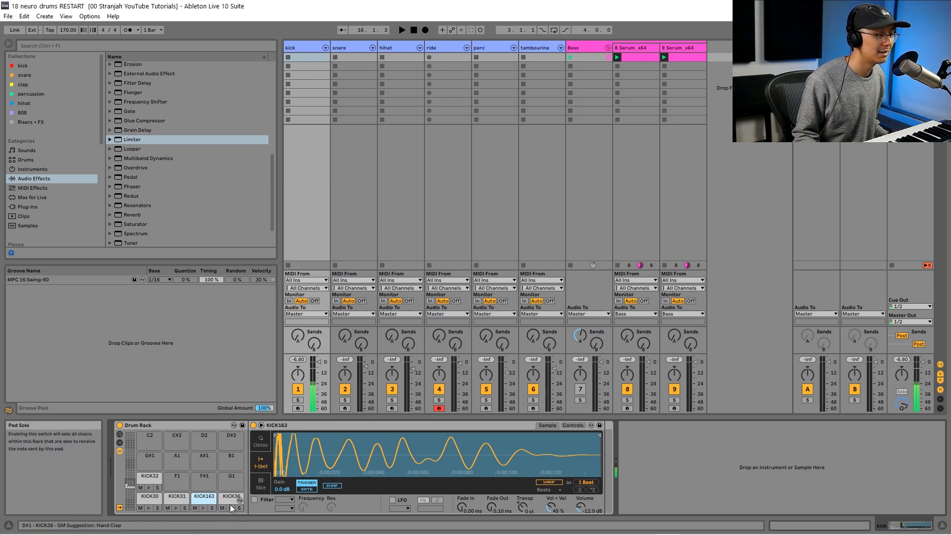
Audition the three snare samples SNARE60, SNARE61 and SNARE62 in the snare track's Drum Rack.
click(356, 45)
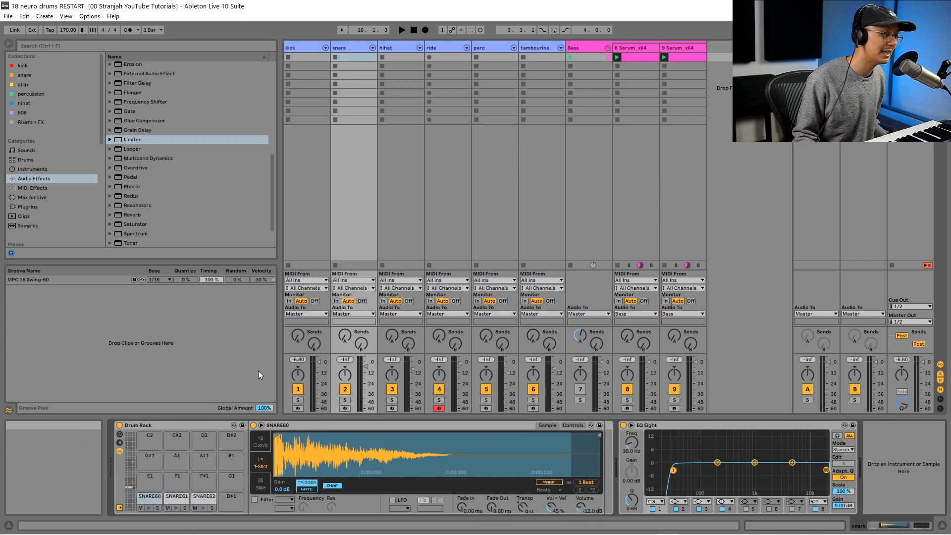
click(174, 508)
click(149, 507)
click(150, 507)
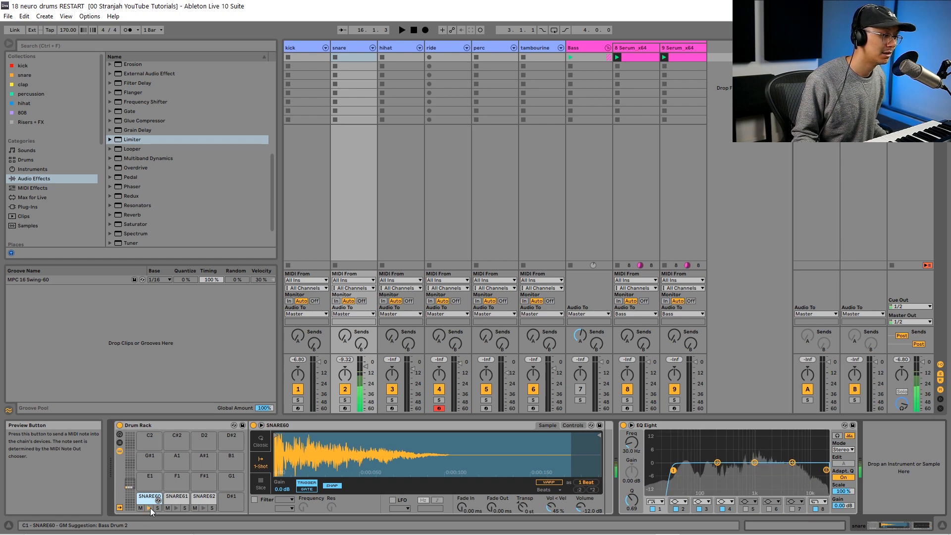
click(174, 508)
click(201, 507)
Audition the Hihat 808 Mixed, HIHAT15(CLSD) and HIHAT20(CLSD) samples in the hihat track's Drum Rack.
click(392, 48)
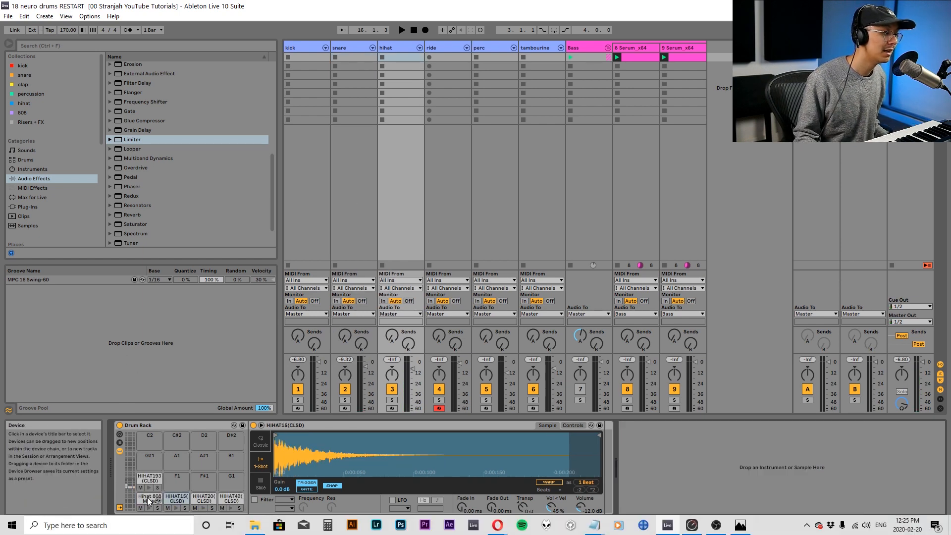
click(150, 507)
click(175, 509)
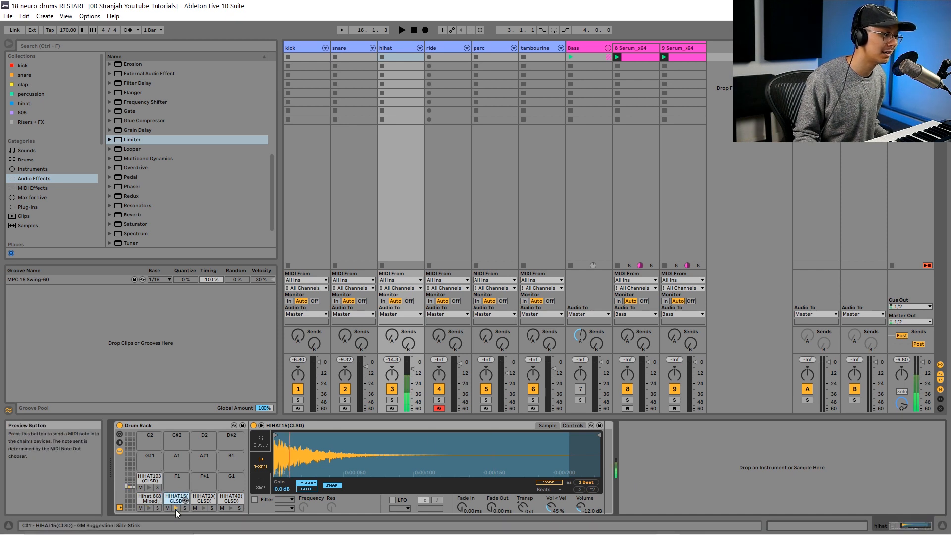
click(201, 508)
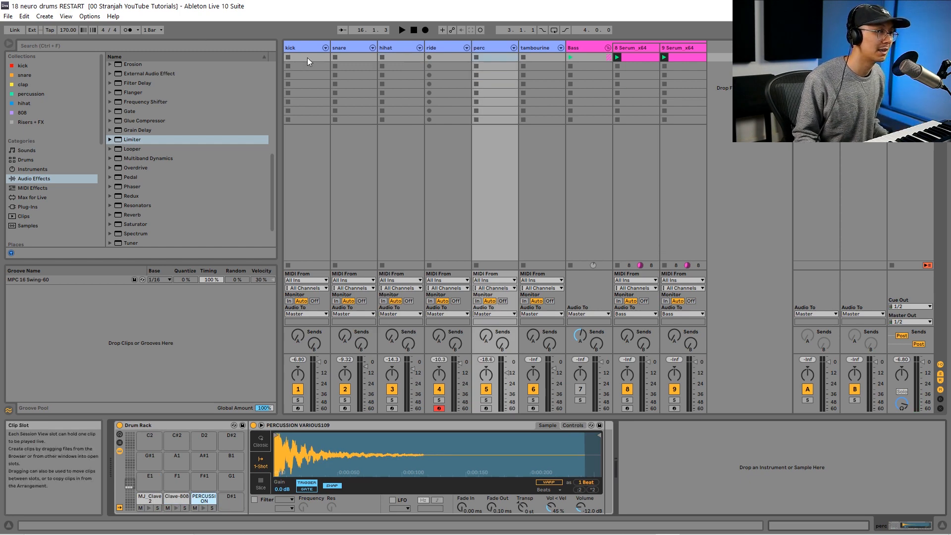
Create a MIDI clip in the kick track's first slot with KICK36 notes at 1.1.1 and 1.3.3.
double_click(308, 56)
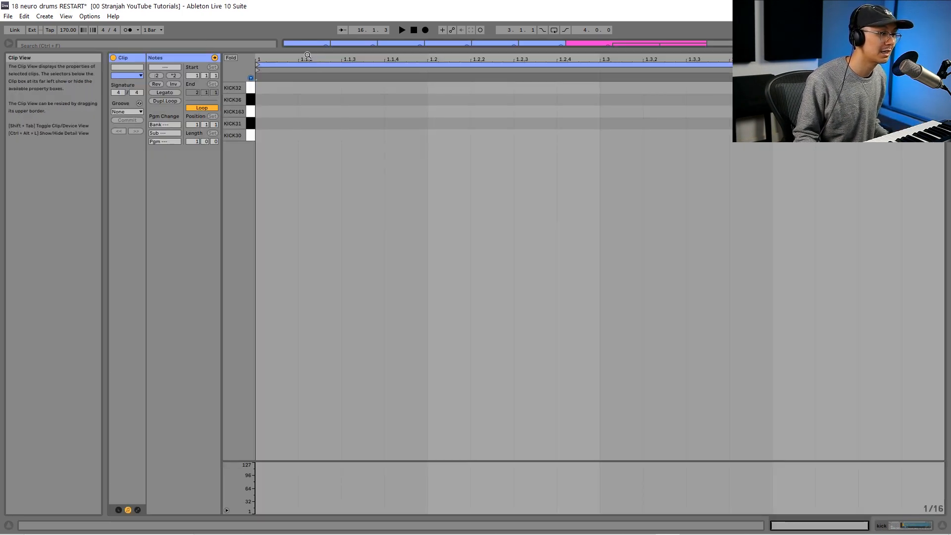
double_click(280, 99)
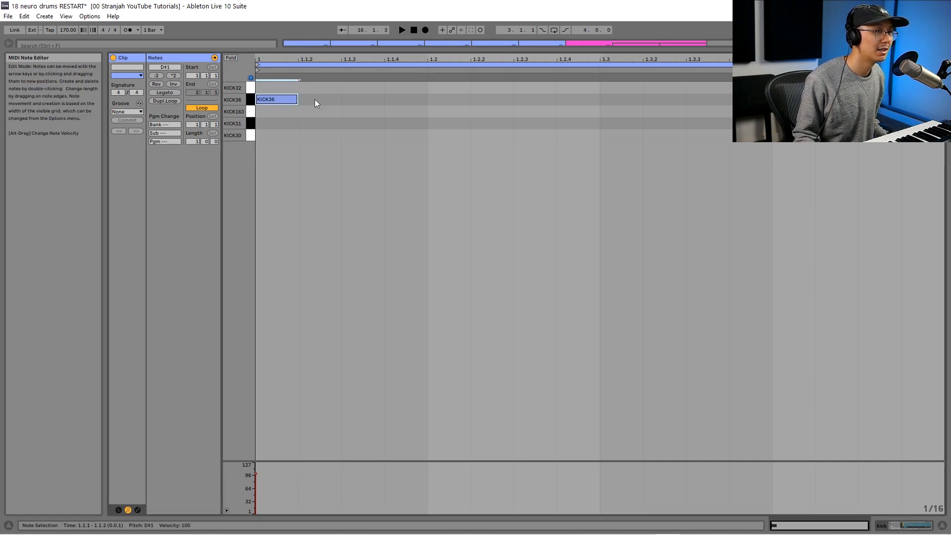
double_click(693, 99)
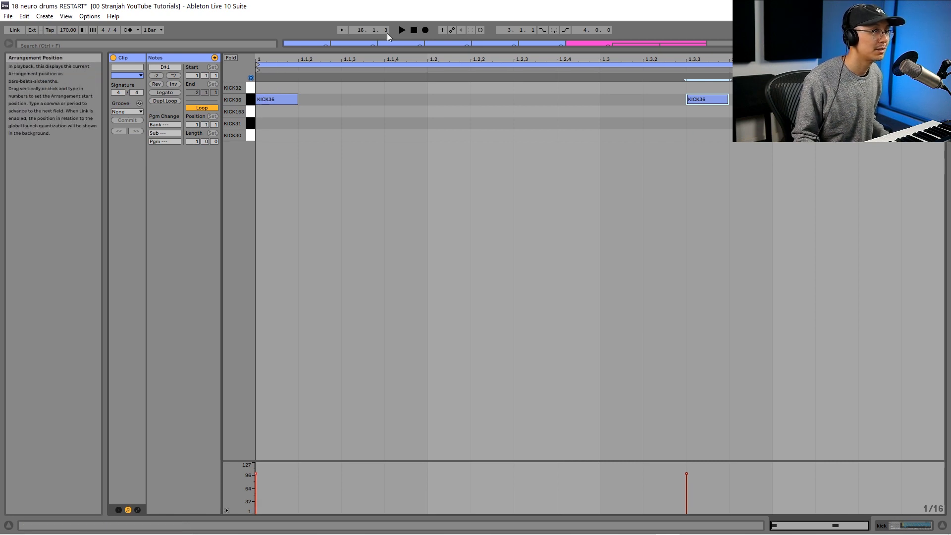
Launch the kick clip, listen to its pattern, and stop playback.
key(shift+Tab)
click(288, 58)
key(shift+Tab)
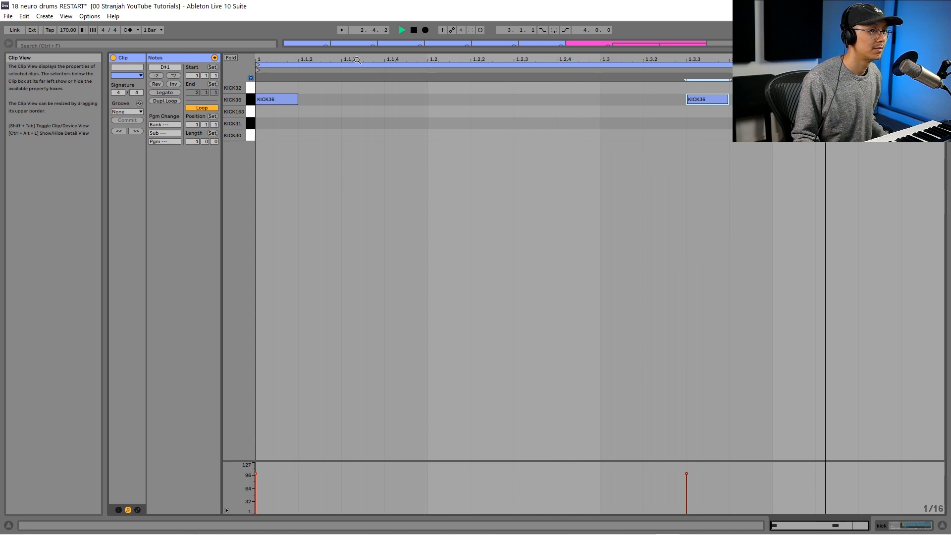
key(space)
Set the kick clip's grid to 1/8, lengthen both KICK36 notes to an eighth note, and play the pattern.
right_click(426, 105)
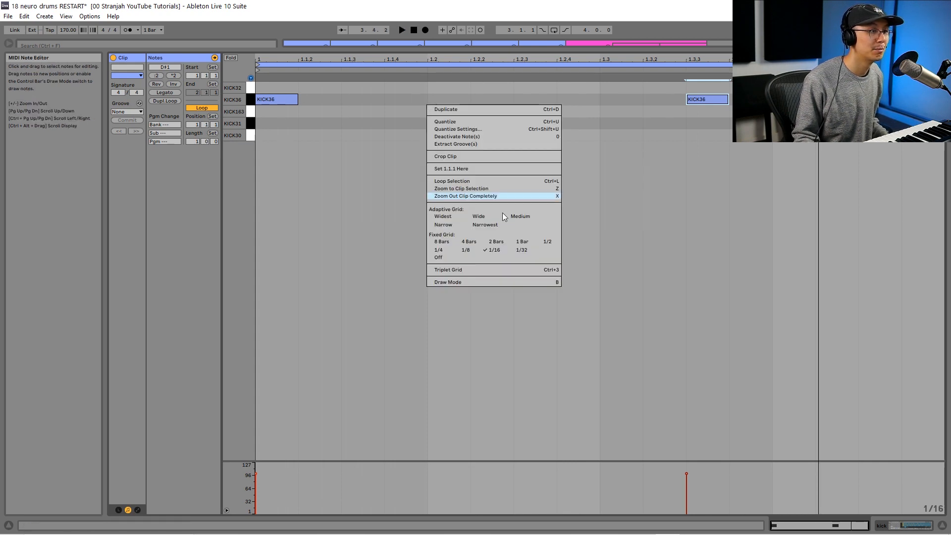
click(467, 250)
shift+click(297, 100)
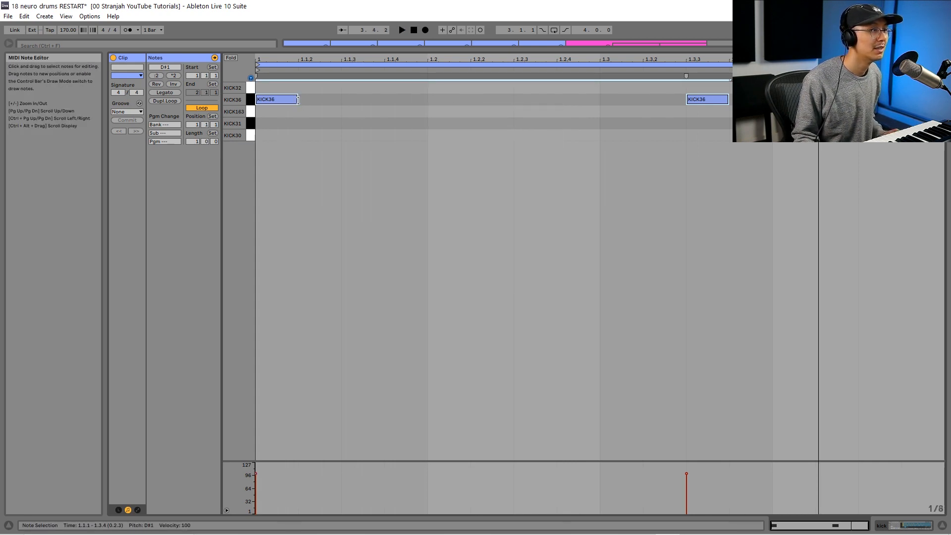
drag(297, 100, 352, 103)
shift+click(384, 218)
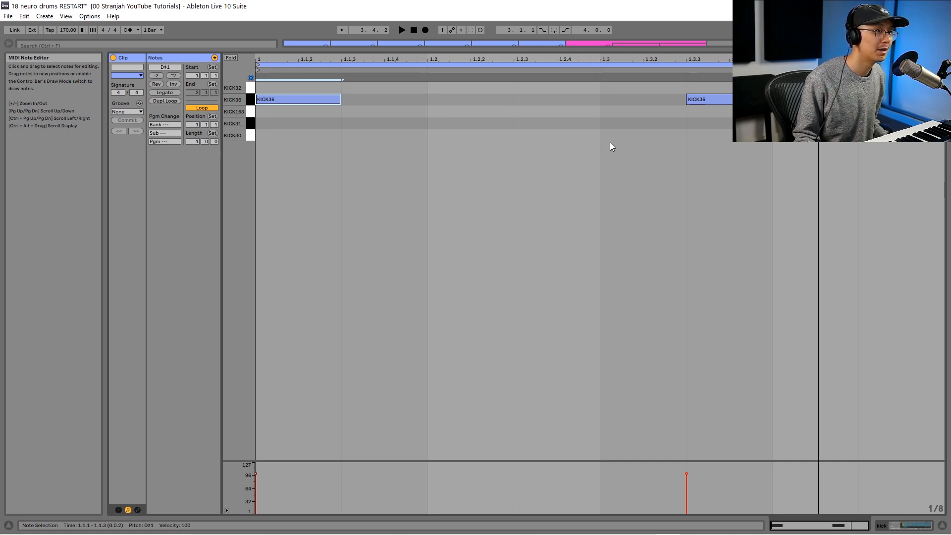
key(space)
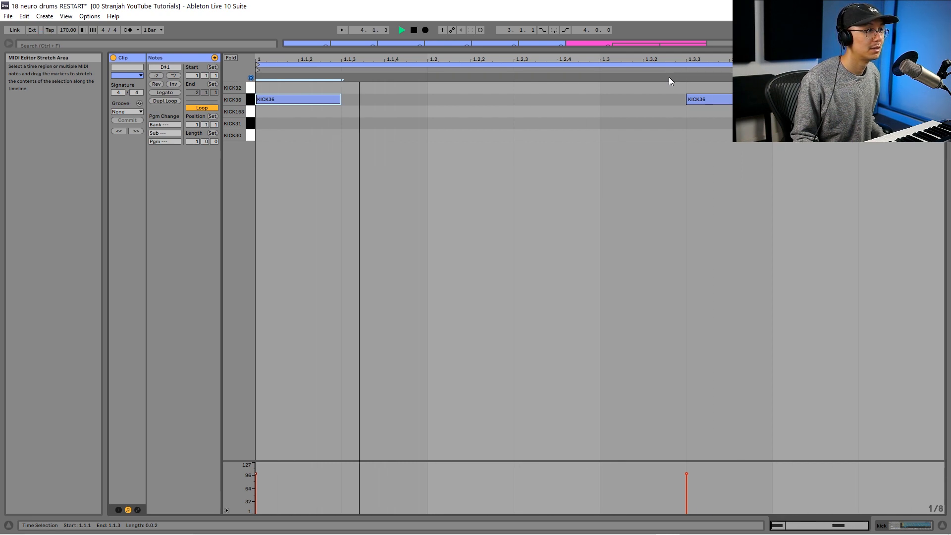
key(space)
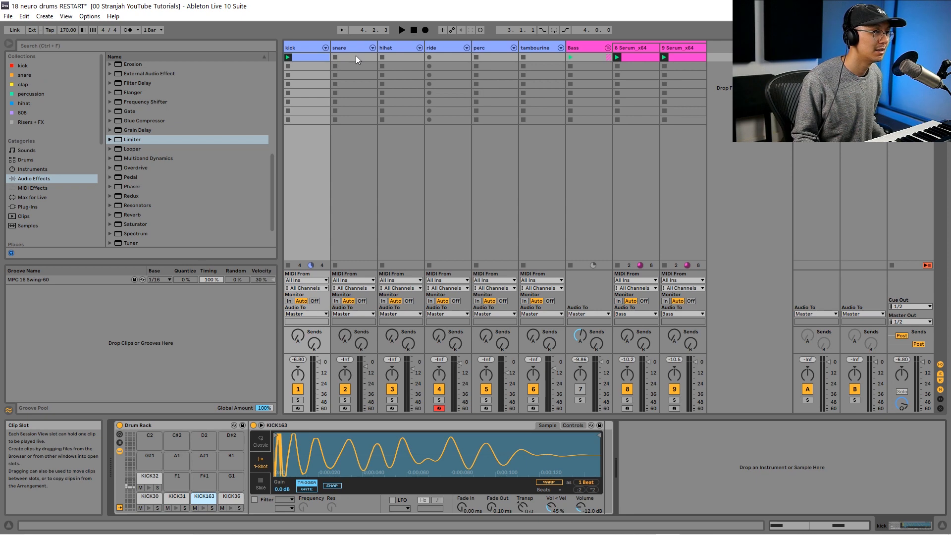
Create a clip in the snare track's first slot with SNARE60 notes on beats 1.2 and 1.4, and listen to it.
double_click(356, 57)
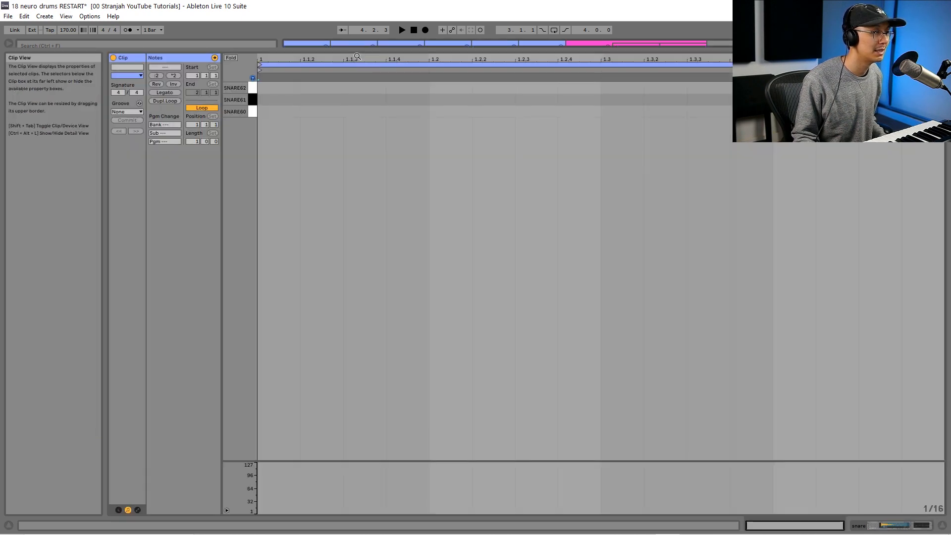
double_click(449, 111)
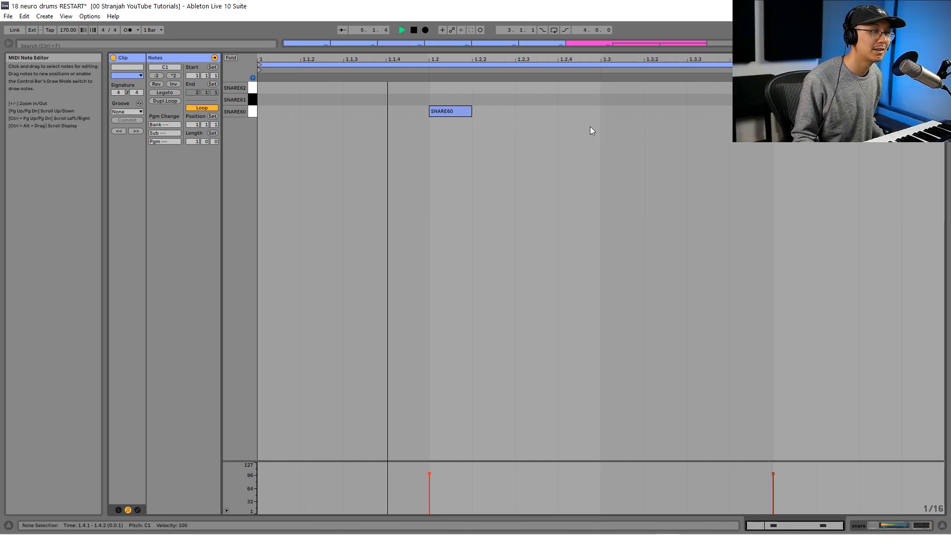
key(space)
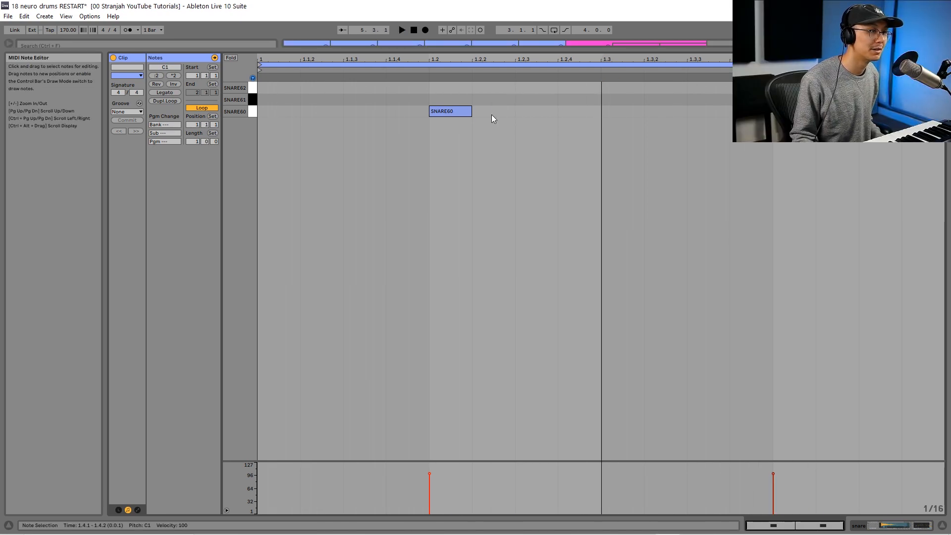
key(Tab)
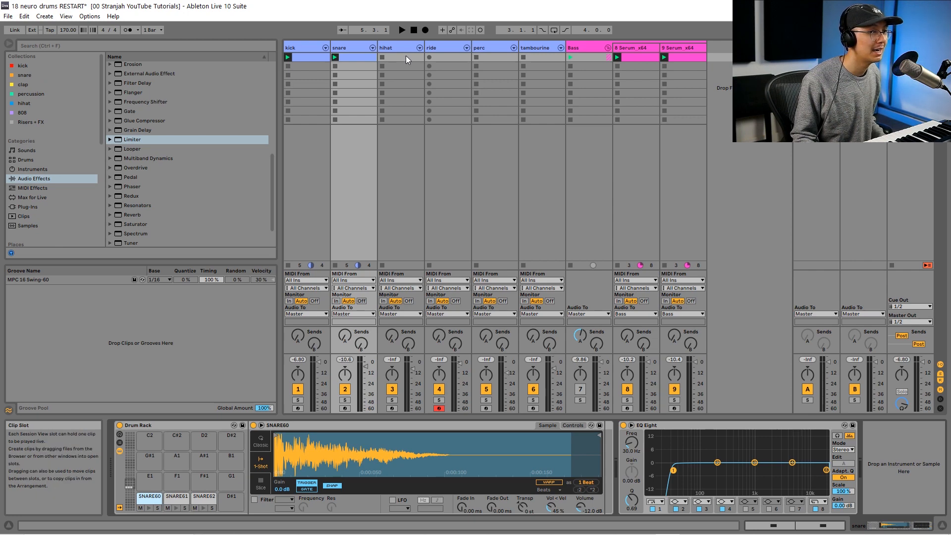
Solo the hihat track and fill a new one-bar clip in its first slot with eighth-note HIHAT20(CLSD) hits on a 1/8 grid.
click(392, 400)
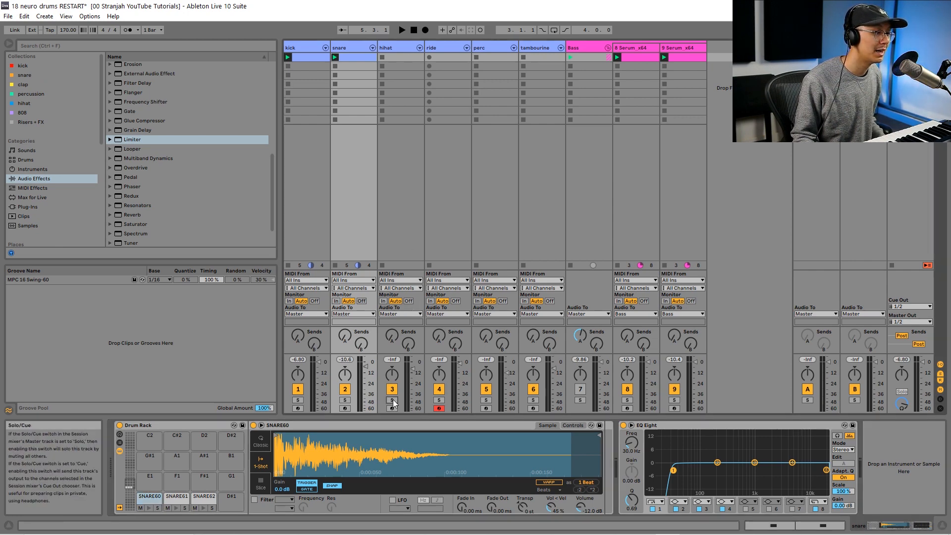
double_click(400, 58)
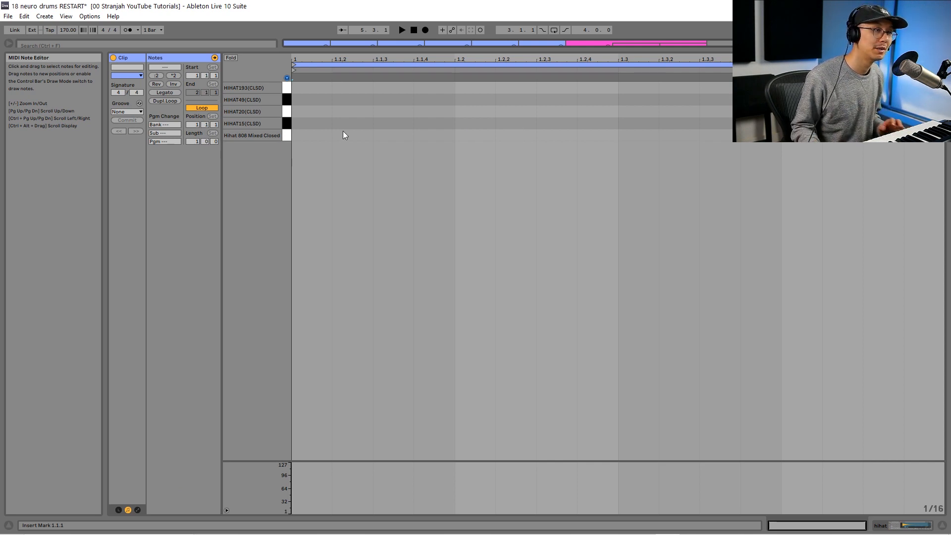
right_click(337, 109)
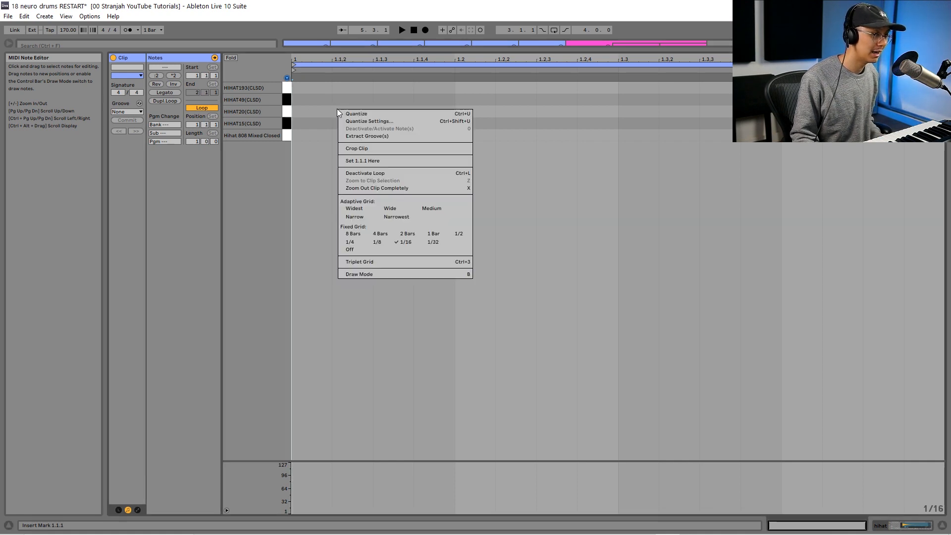
click(376, 243)
key(b)
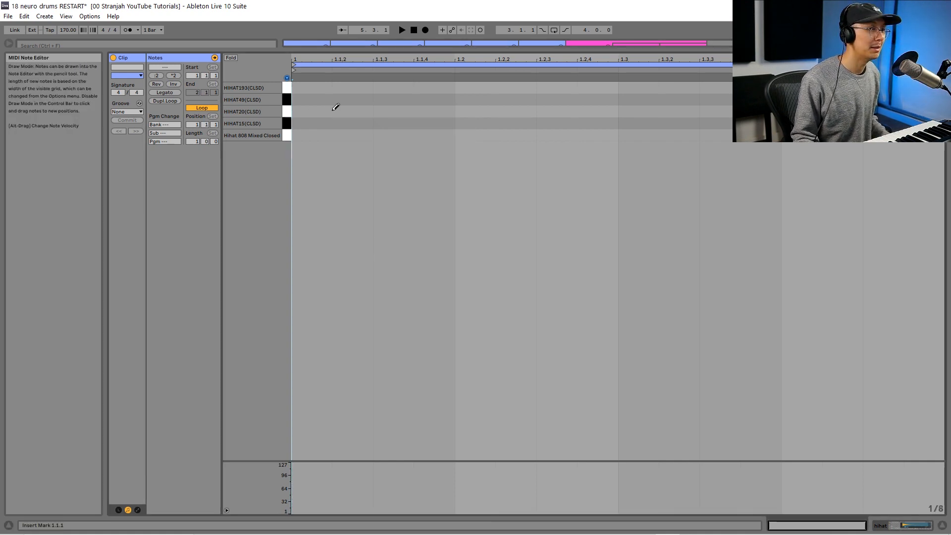
drag(333, 111, 867, 111)
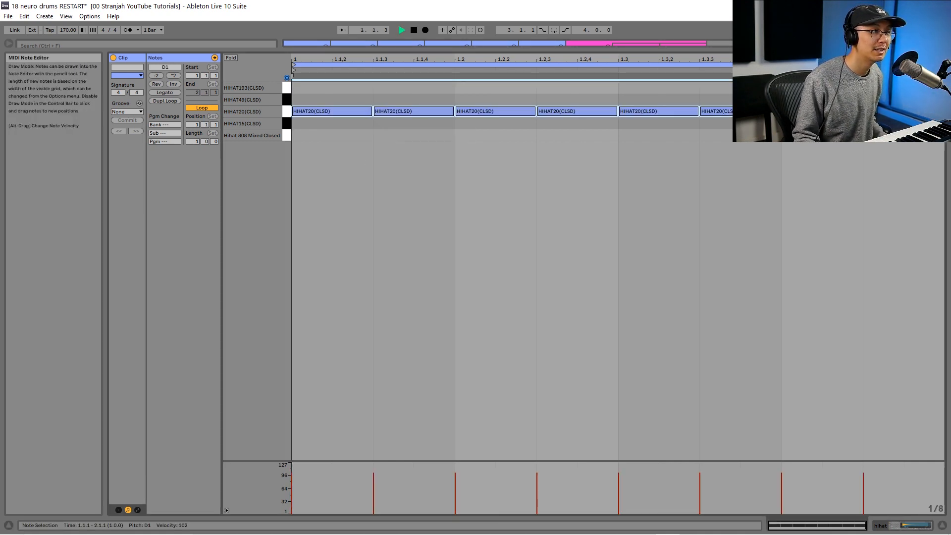
Restart playback, launch the hihat clip, and unsolo its track to hear it with the other parts.
click(415, 30)
click(402, 30)
key(shift+Tab)
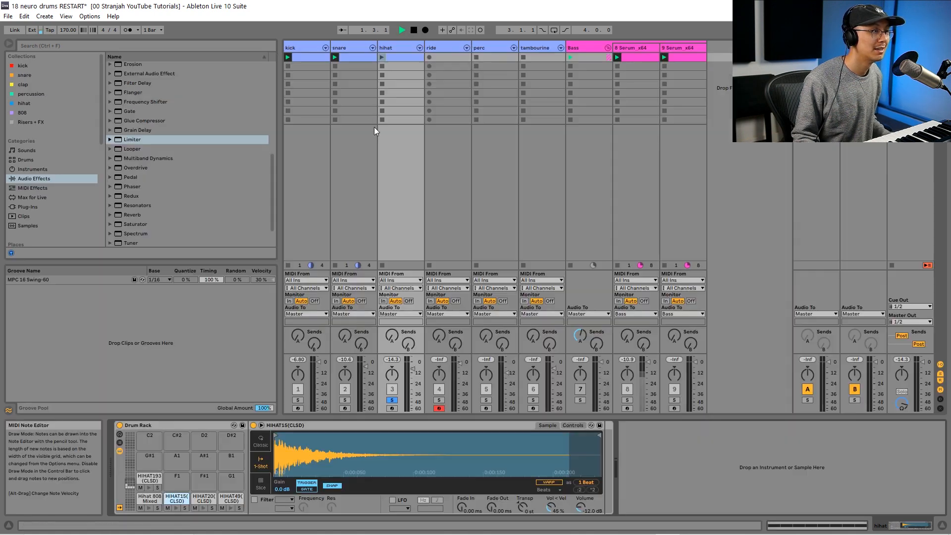
click(382, 57)
click(394, 400)
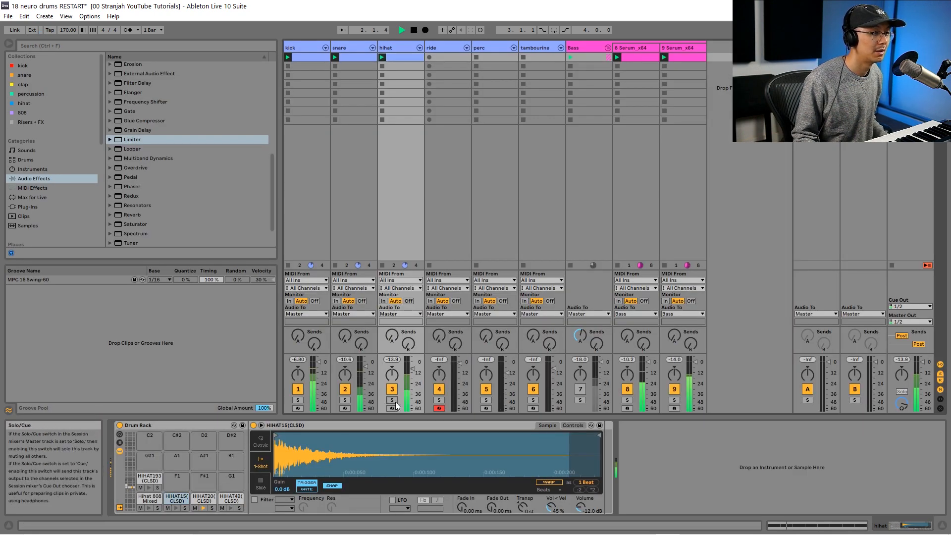
Solo the hihat track again and delete all the HIHAT20(CLSD) notes from its clip.
double_click(407, 56)
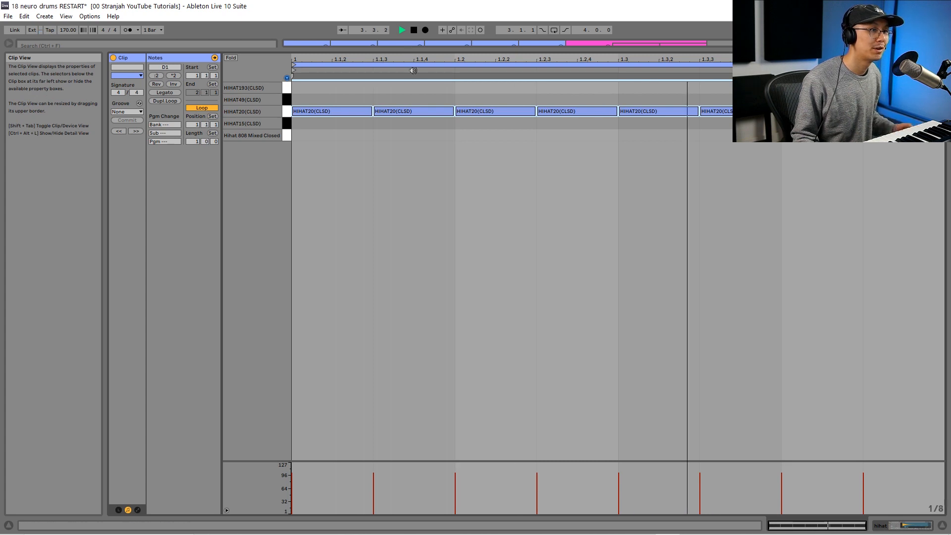
key(shift+Tab)
click(393, 401)
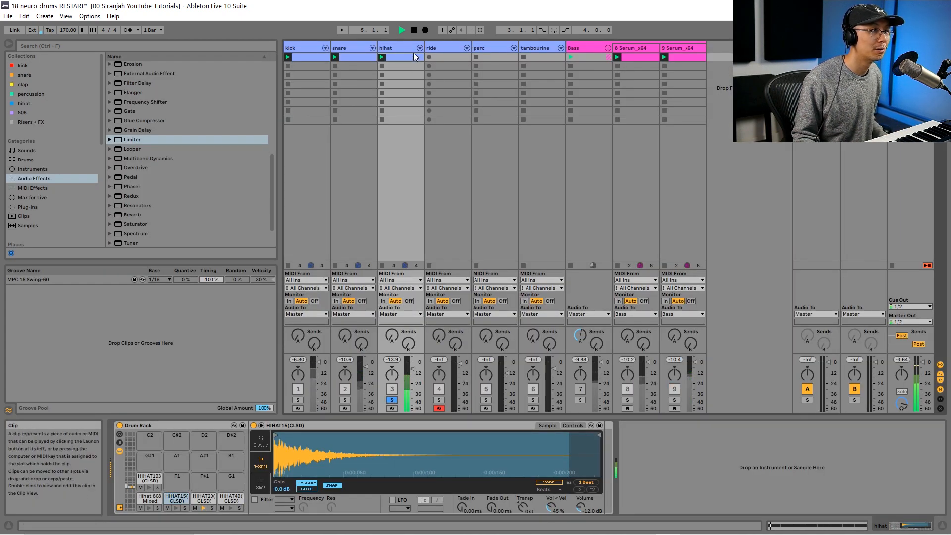
double_click(414, 58)
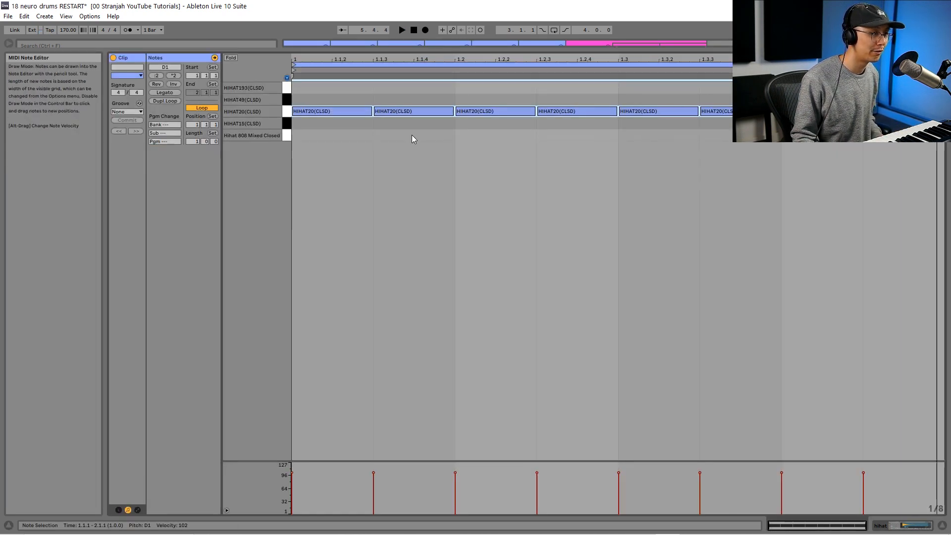
key(Delete)
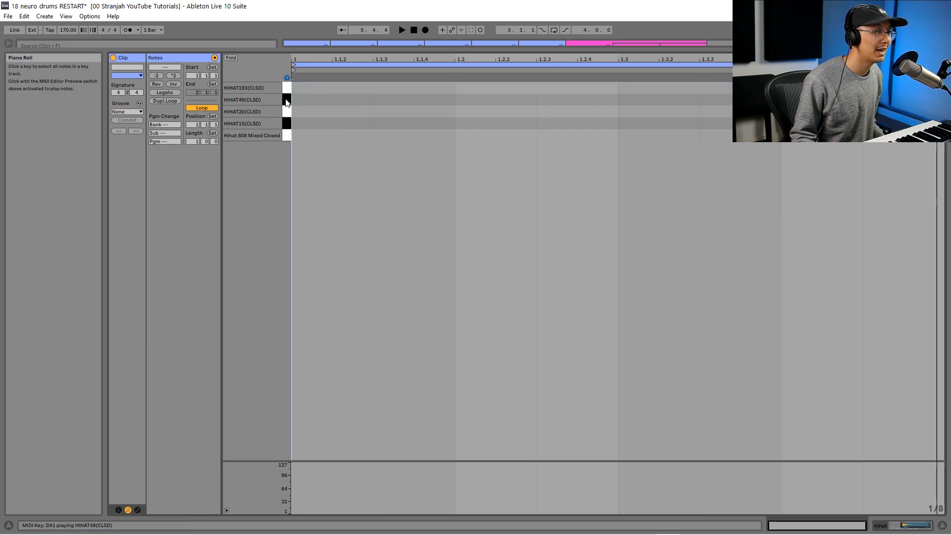
Audition the closed hihat samples, place HIHAT49(CLSD) notes at 1.1 and 1.3.3, and listen to the pattern.
click(287, 138)
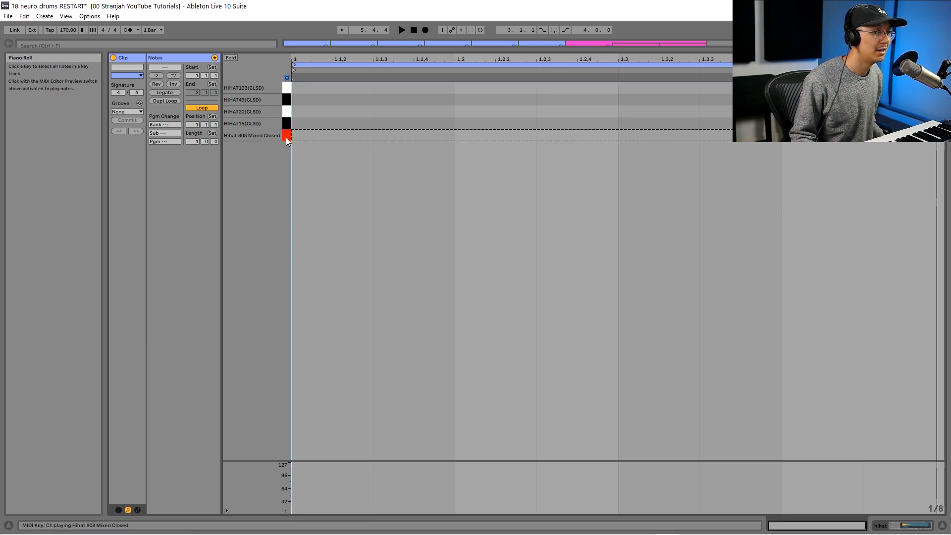
click(286, 100)
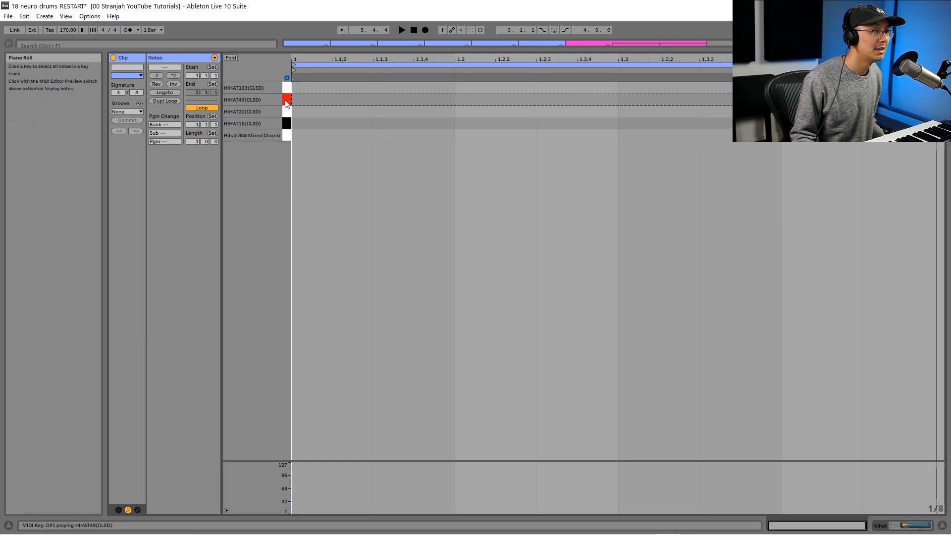
double_click(334, 100)
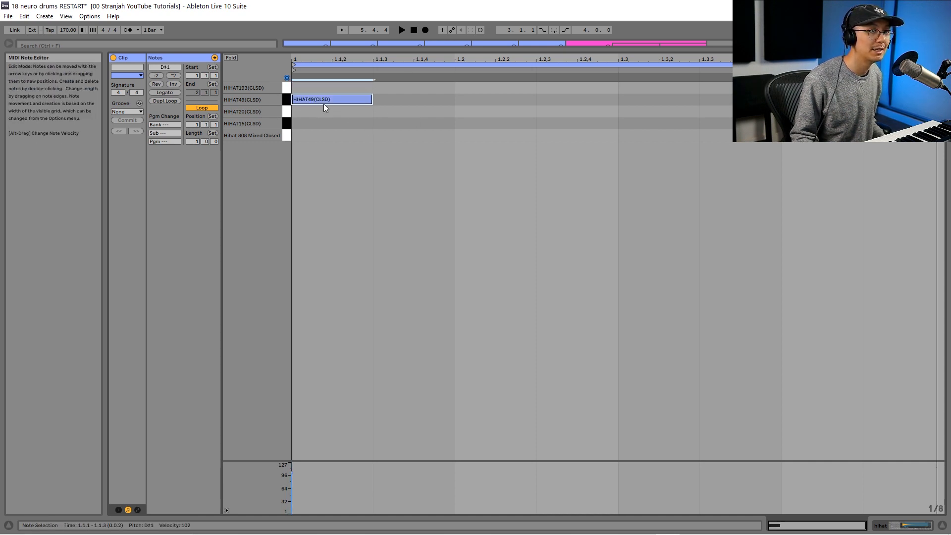
double_click(714, 101)
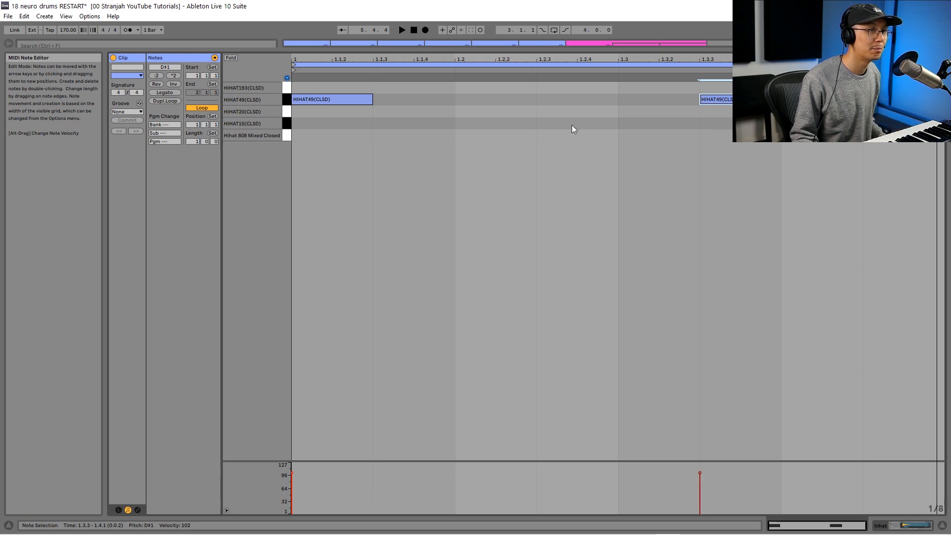
key(space)
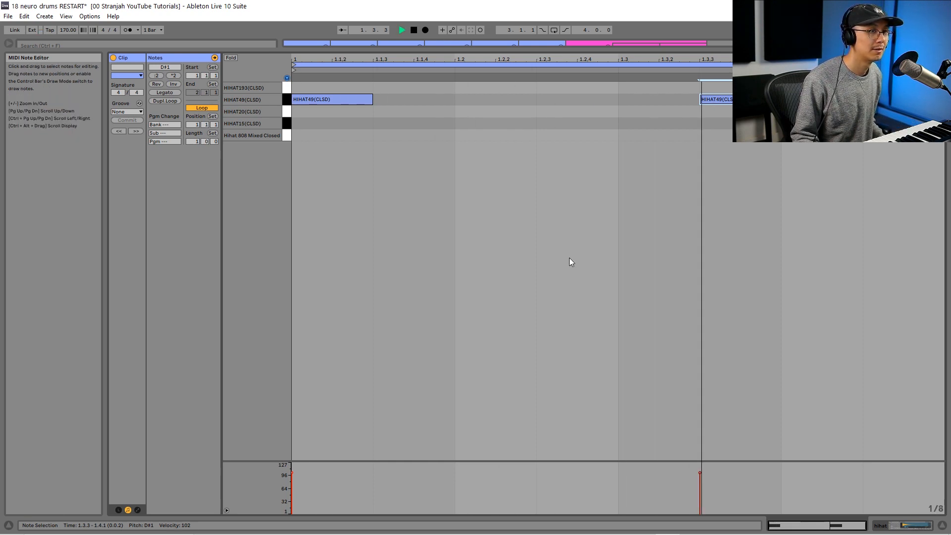
key(space)
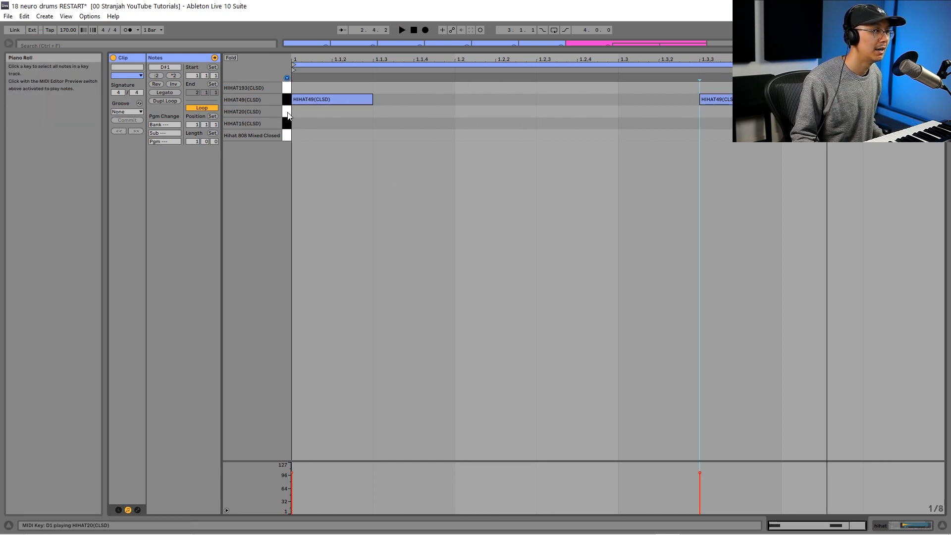
Add HIHAT20(CLSD) notes on beats 1.2 and 1.4 and HIHAT193(CLSD) notes at 1.1.3, 1.2.3, 1.3 and 1.4.3.
click(288, 114)
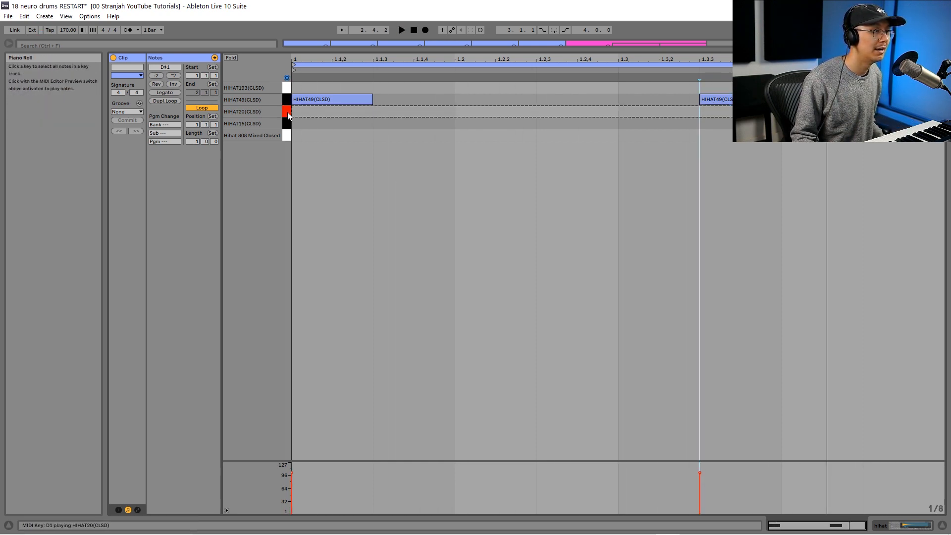
double_click(481, 112)
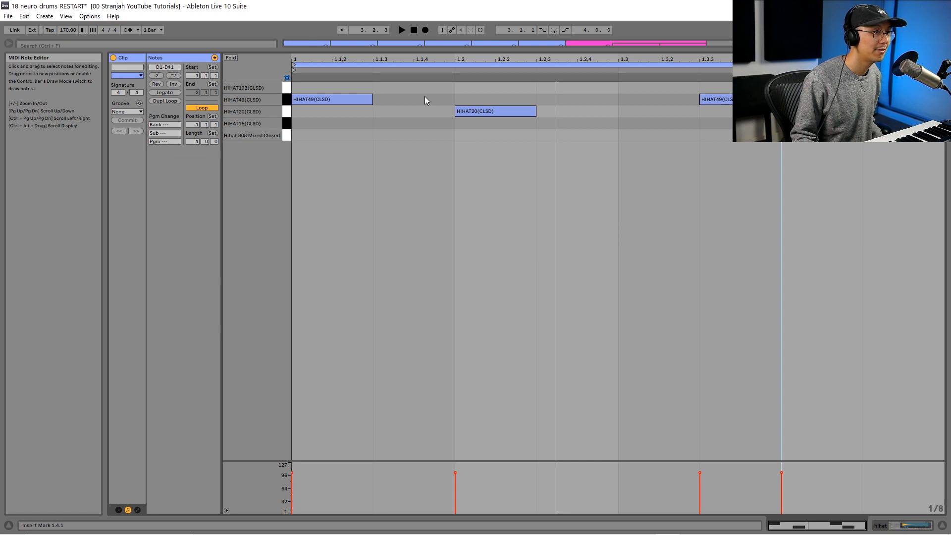
key(b)
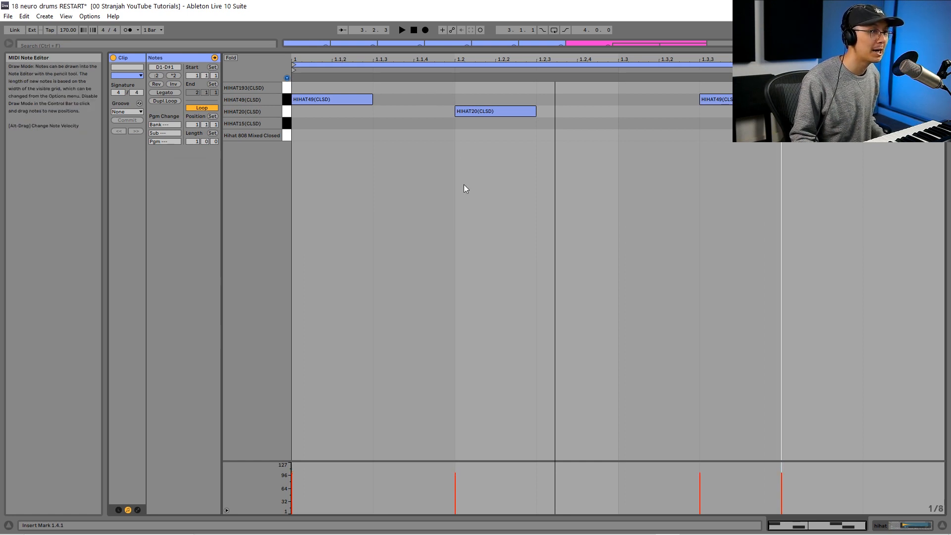
click(429, 85)
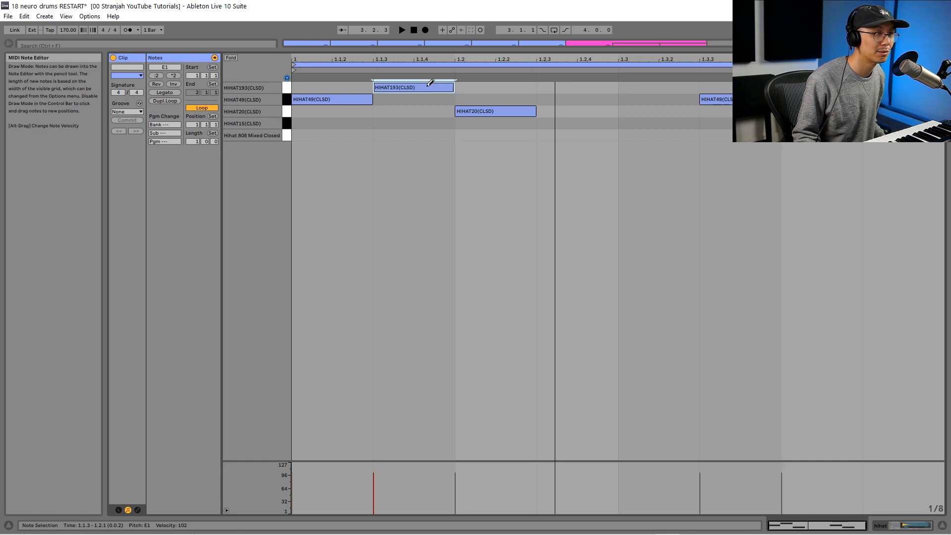
click(568, 87)
click(669, 87)
click(892, 87)
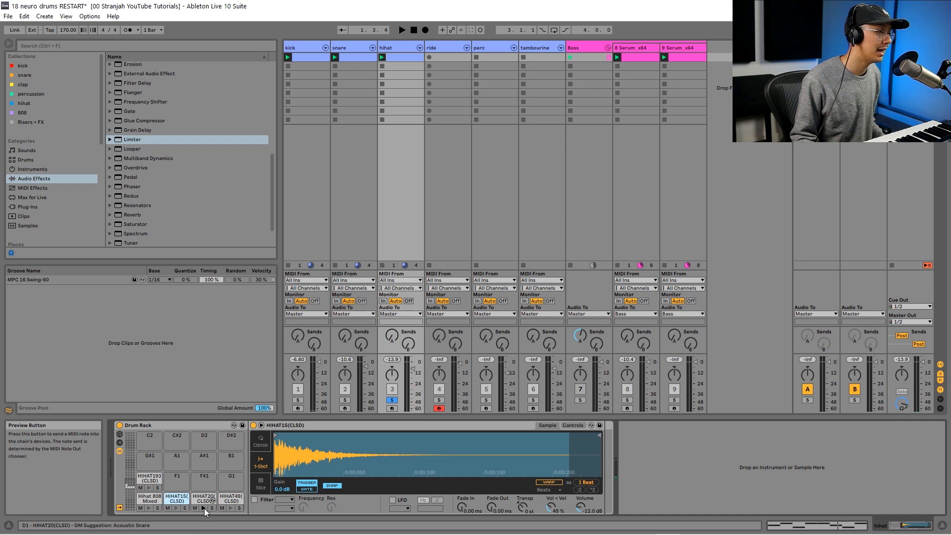
Shorten the HIHAT15(CLSD) sample in the hihat drum rack by bringing its end point earlier, and turn its Snap off.
click(204, 508)
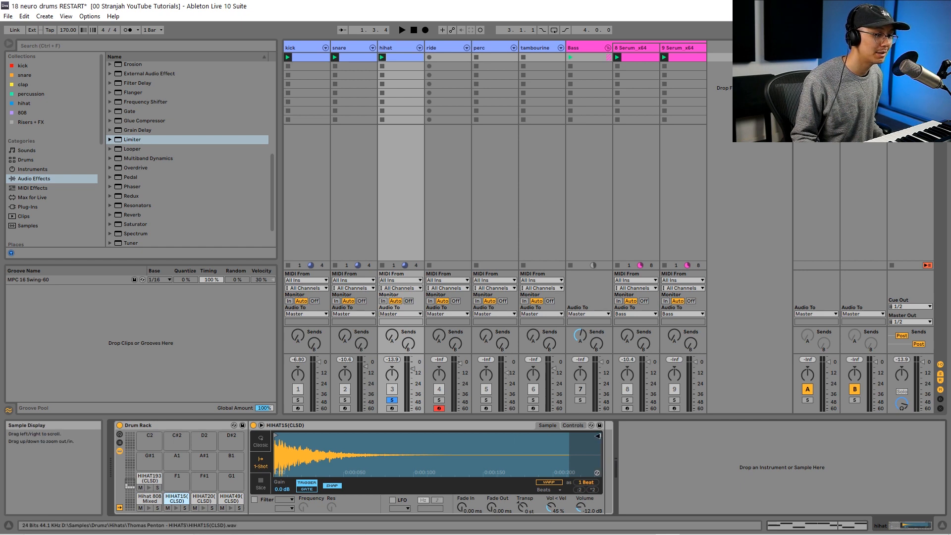
mouse_move(599, 436)
mouse_down()
mouse_move(343, 440)
mouse_move(471, 440)
mouse_up()
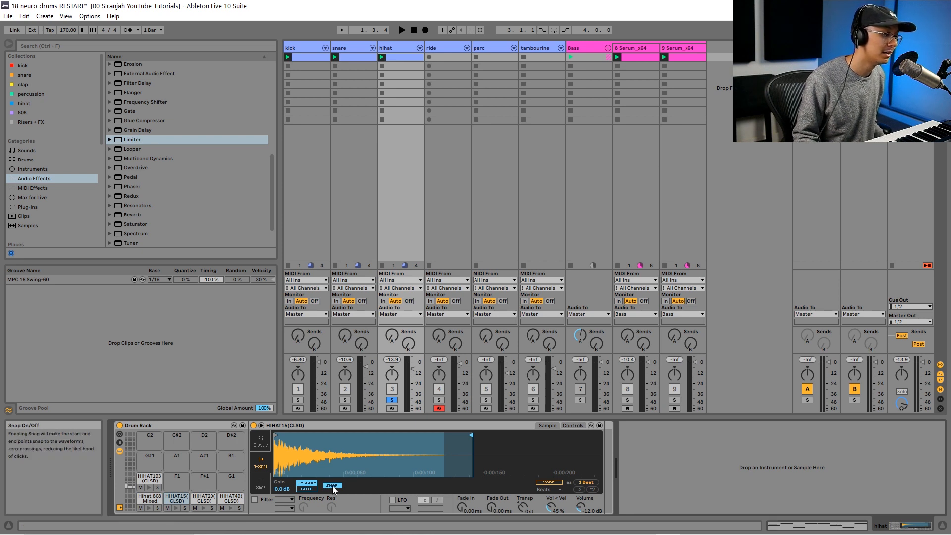
mouse_move(470, 436)
mouse_down()
mouse_move(411, 438)
mouse_move(436, 438)
mouse_up()
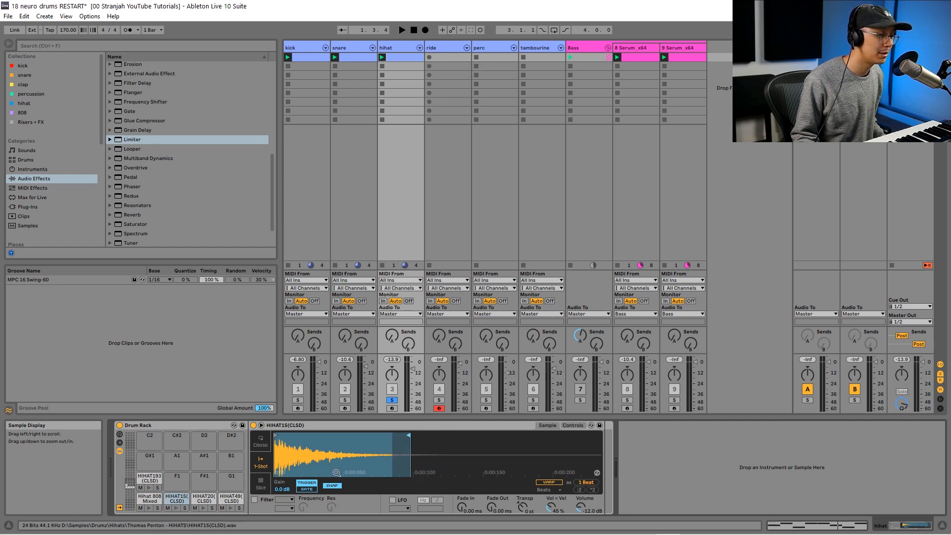
click(333, 487)
Shorten the end of the HIHAT20(CLSD) sample during playback, with Snap off and a Fade Out of 24.4 ms.
key(space)
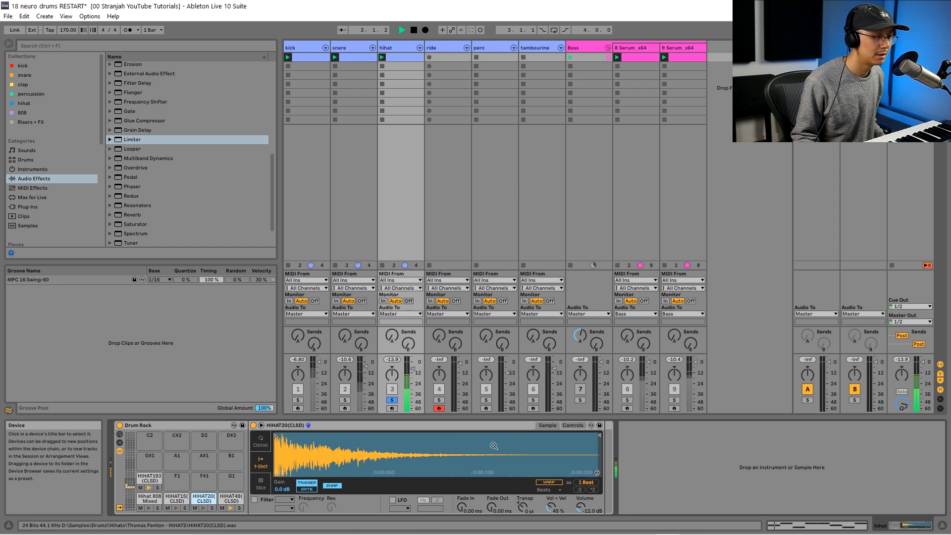
mouse_move(597, 435)
mouse_down()
mouse_move(373, 440)
mouse_move(415, 440)
mouse_up()
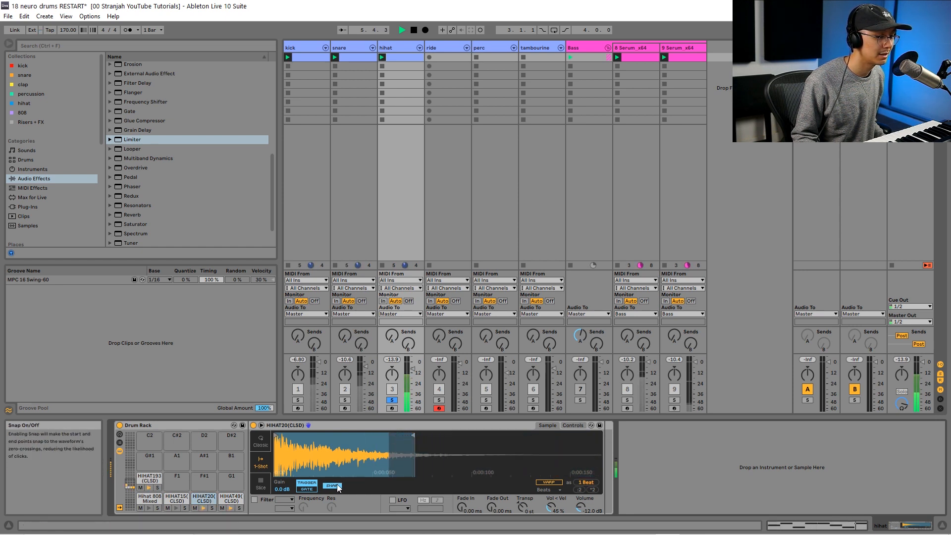
click(338, 488)
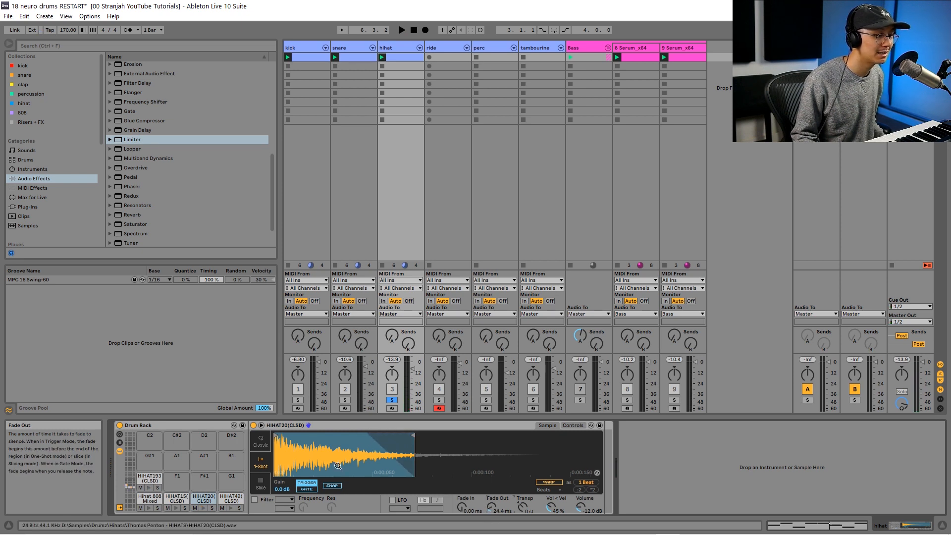
mouse_move(412, 438)
mouse_down()
mouse_move(394, 436)
mouse_move(438, 436)
mouse_up()
key(space)
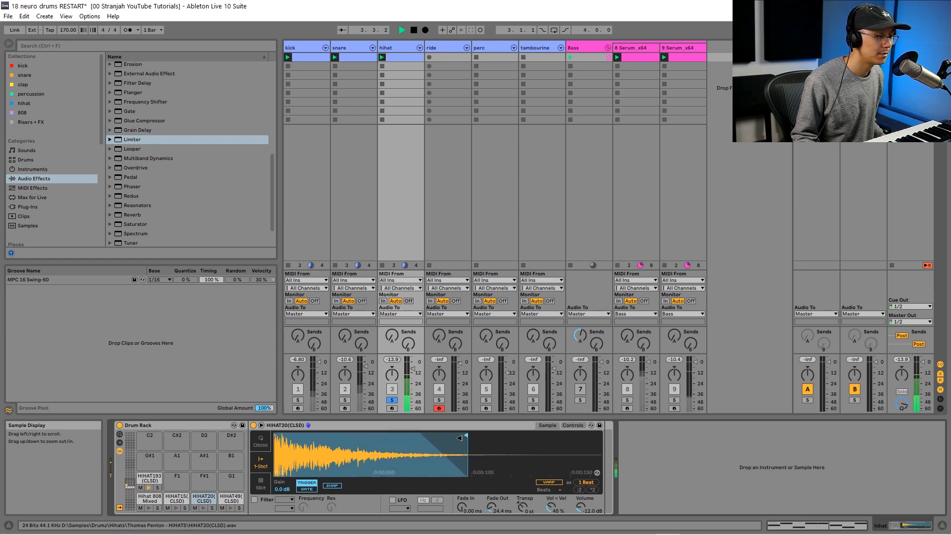
Swap the HIHAT15(CLSD) and HIHAT193(CLSD) pads, and trim HIHAT15(CLSD) to its short initial hit with a 4.10 ms Fade Out.
click(149, 479)
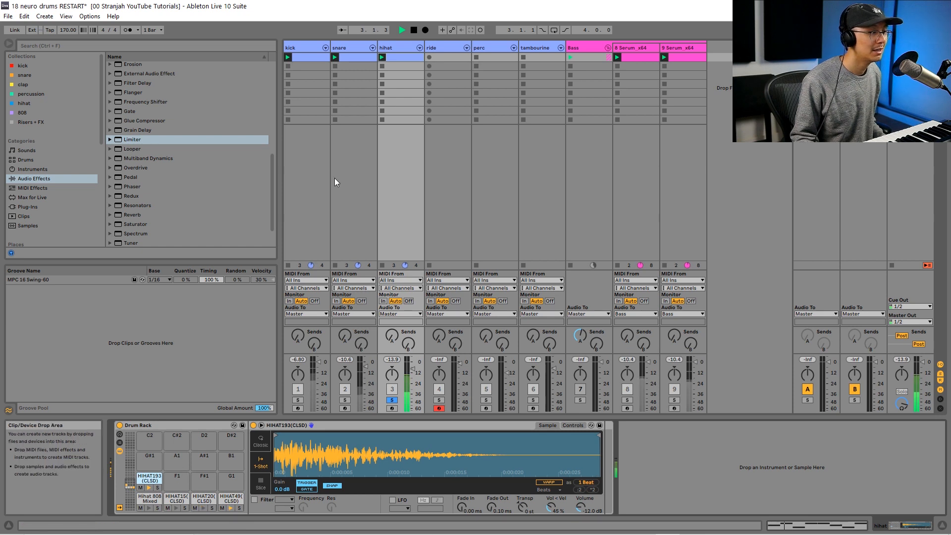
key(space)
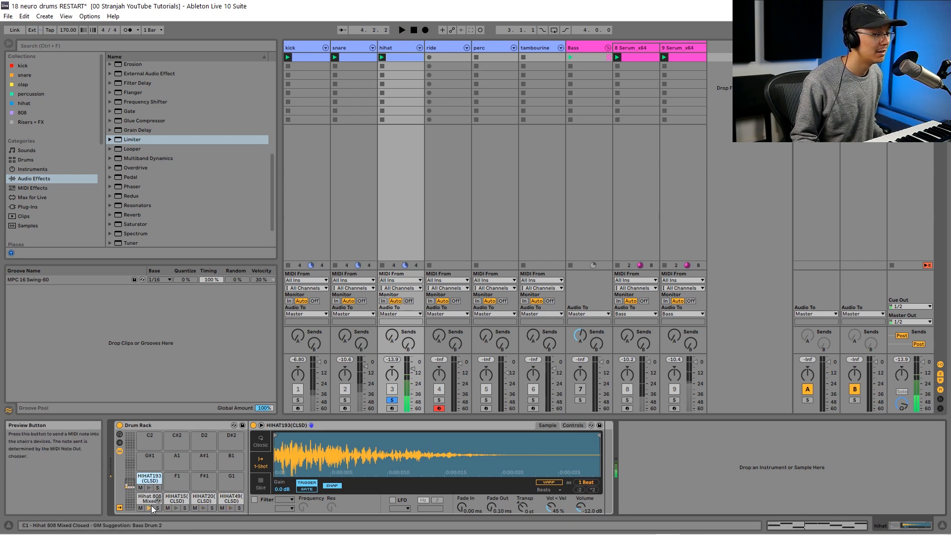
click(177, 507)
key(space)
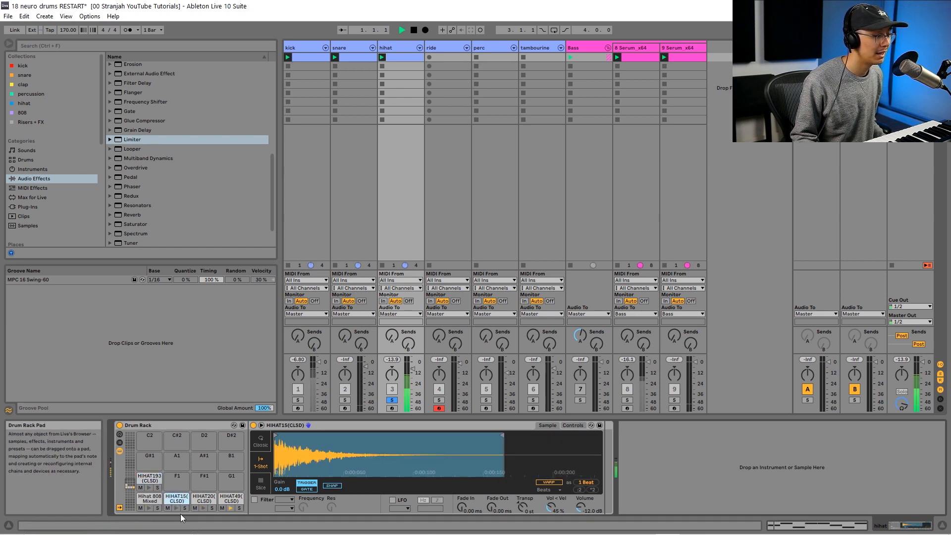
key(space)
drag(177, 496, 150, 484)
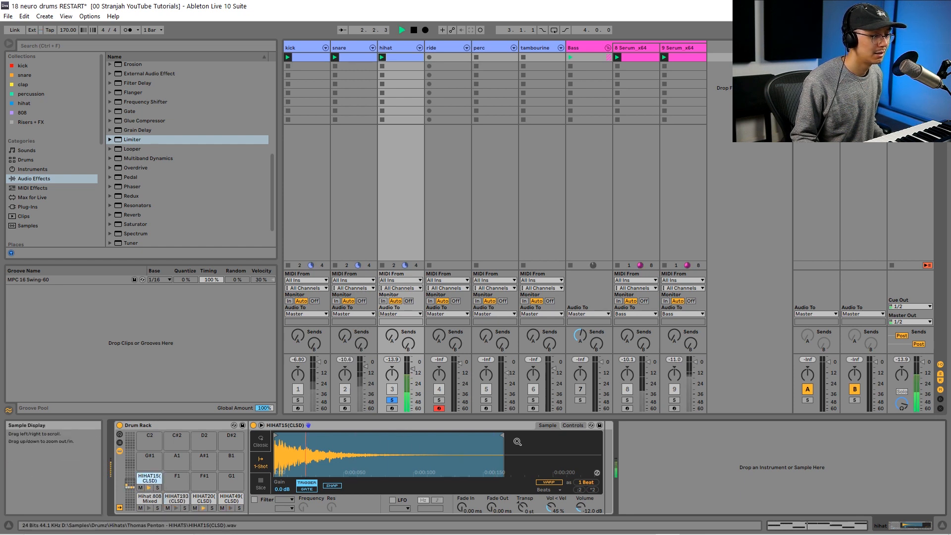
drag(502, 437, 308, 435)
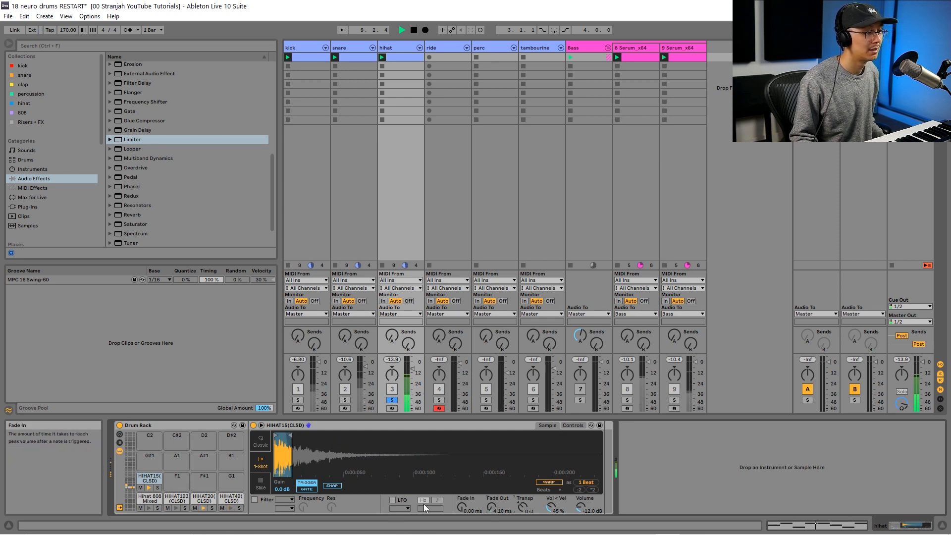
Unsolo the hihat track, set its volume to about -3.7 dB, and listen to it with the full mix.
click(392, 401)
key(space)
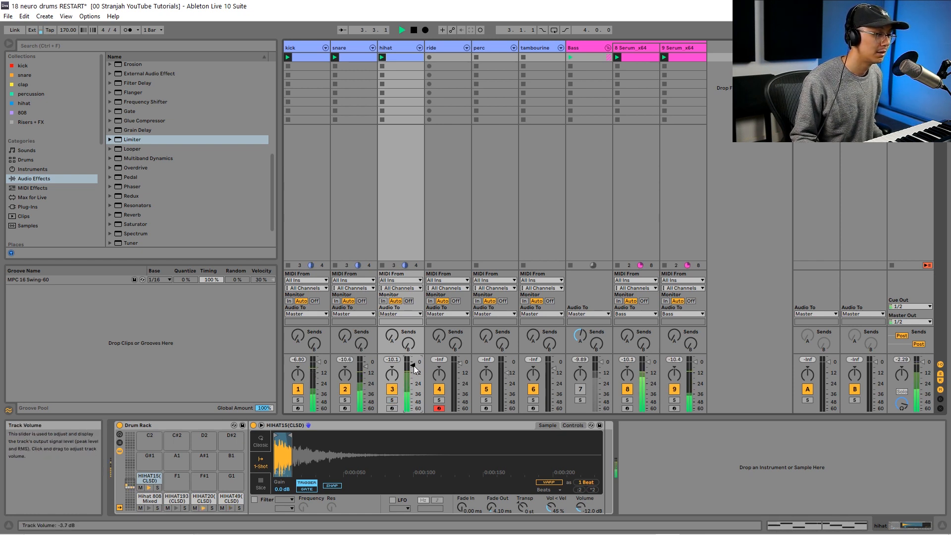
key(space)
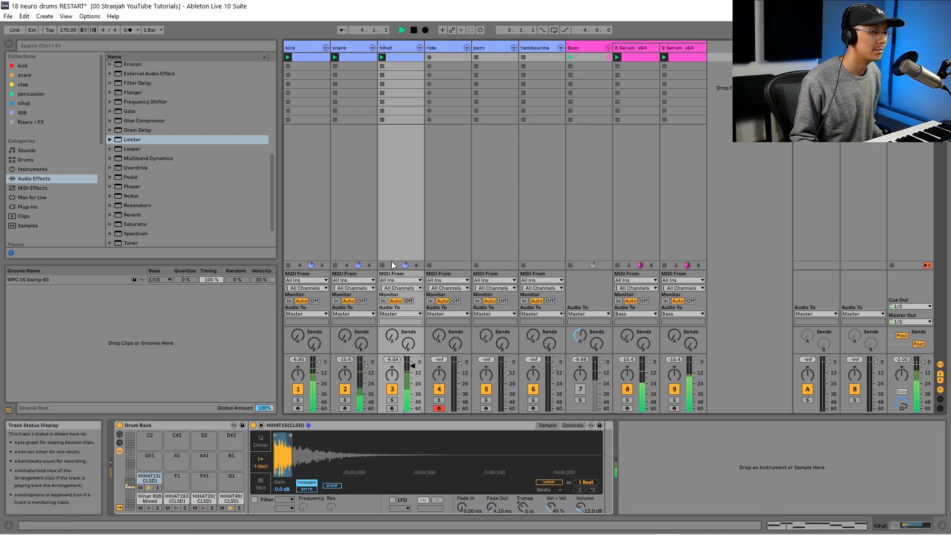
key(space)
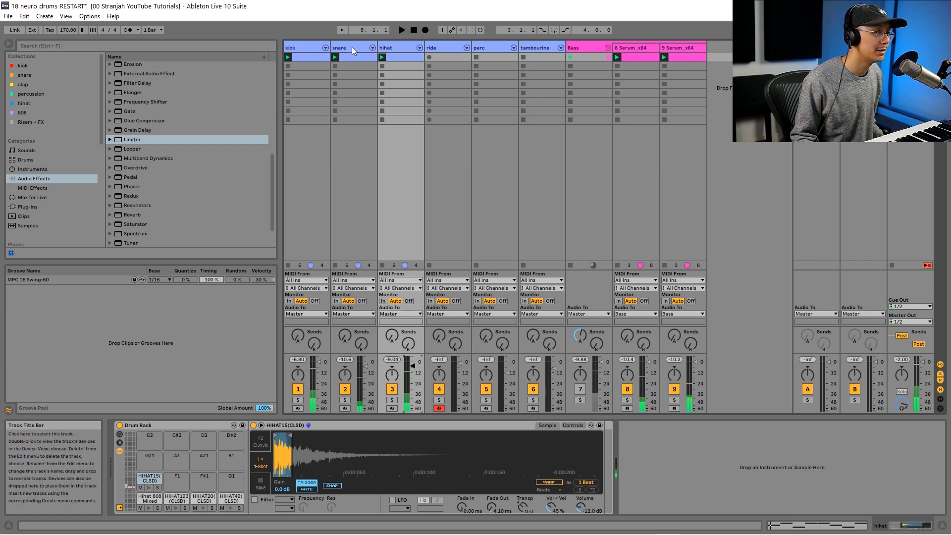
Open the snare track's drum rack with the SNARE60 sample and play the mix to judge the snare's length.
click(352, 48)
key(space)
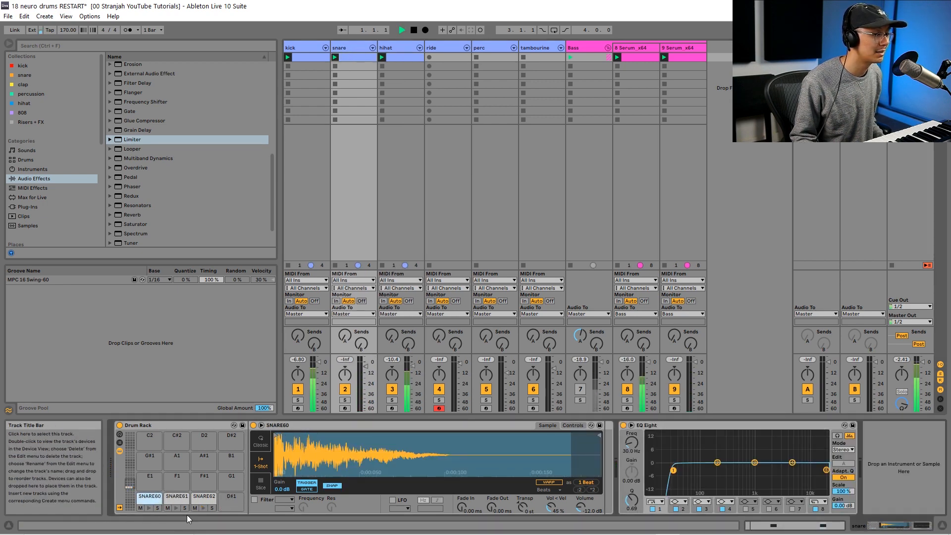
double_click(149, 497)
key(space)
double_click(149, 497)
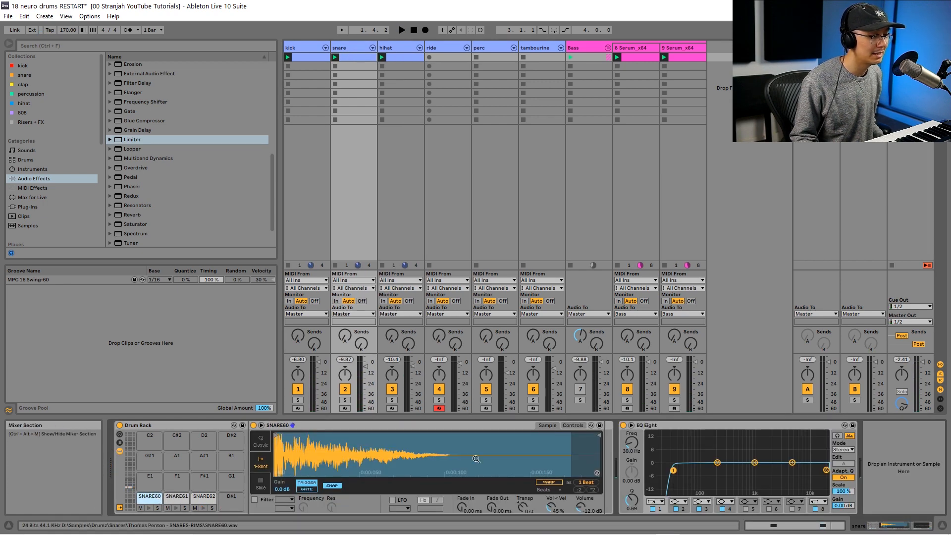
key(space)
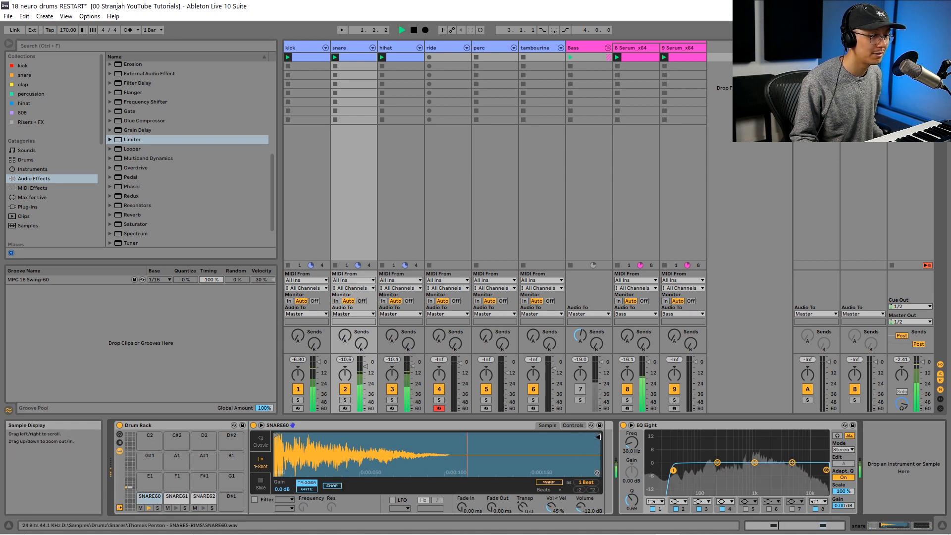
Shorten the end of the SNARE60 sample to cut its tail, with Snap off and a Fade Out of 17.6 ms.
mouse_move(598, 437)
mouse_down()
mouse_move(364, 436)
mouse_move(396, 437)
mouse_move(387, 437)
mouse_up()
key(space)
key(space)
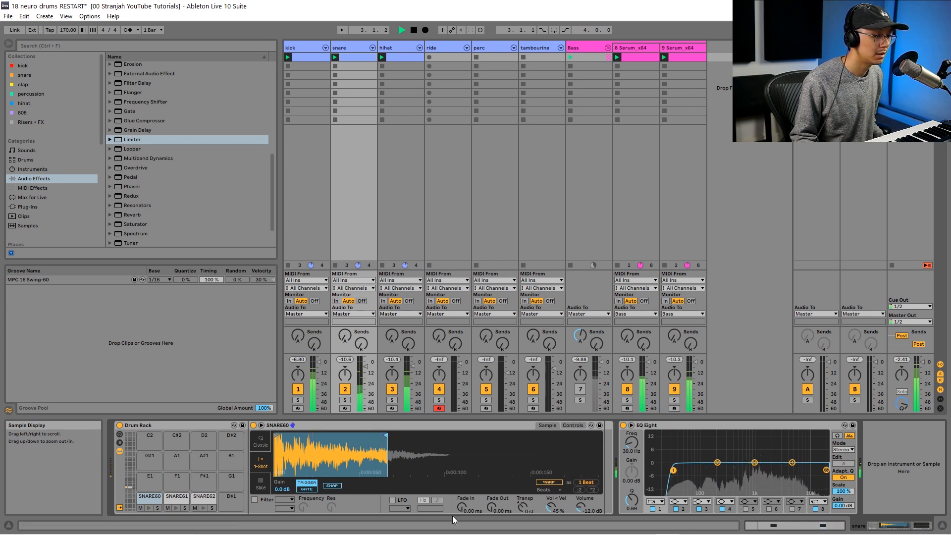
drag(489, 509, 489, 501)
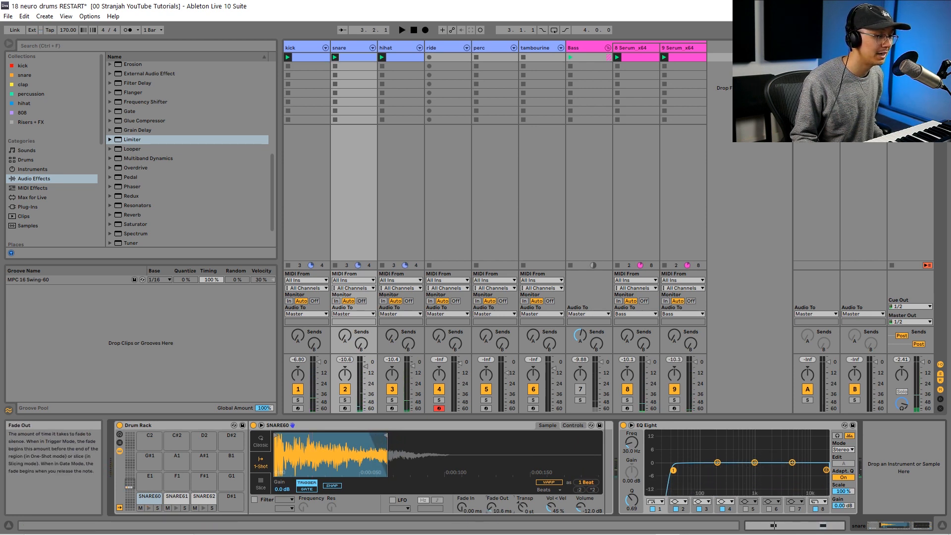
key(space)
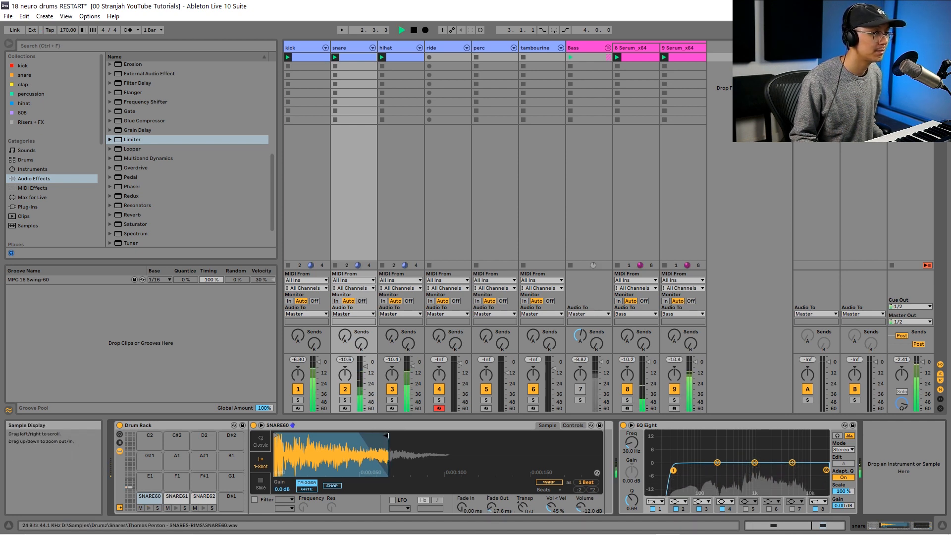
key(space)
Swap the SNARE61 and SNARE60 pads in the snare drum rack, and shorten the SNARE61 sample's end with Snap off during playback.
click(175, 500)
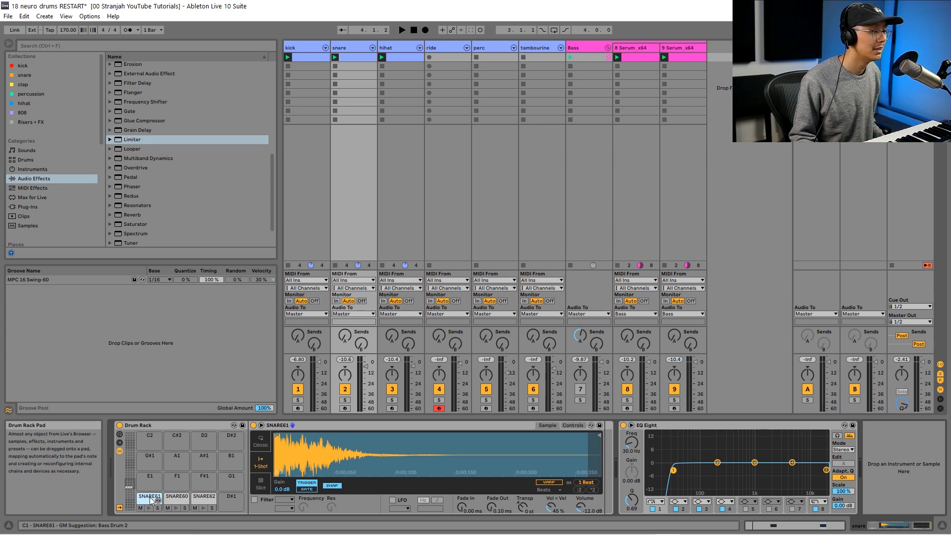
key(space)
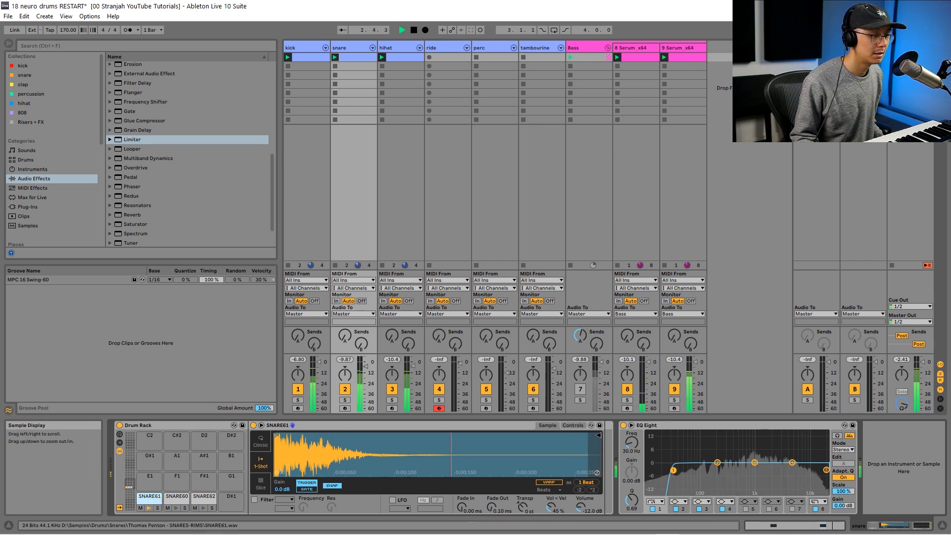
mouse_move(598, 434)
mouse_down()
mouse_move(345, 429)
mouse_move(393, 429)
mouse_up()
drag(393, 429, 391, 429)
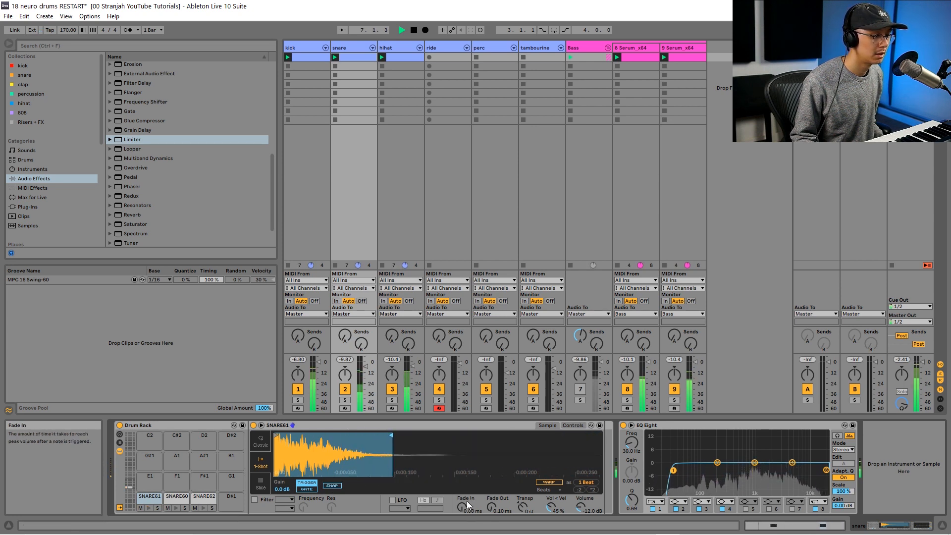
Set the SNARE61 sample's Fade Out to about 29.8 ms during playback and stop the mix.
drag(491, 506, 491, 495)
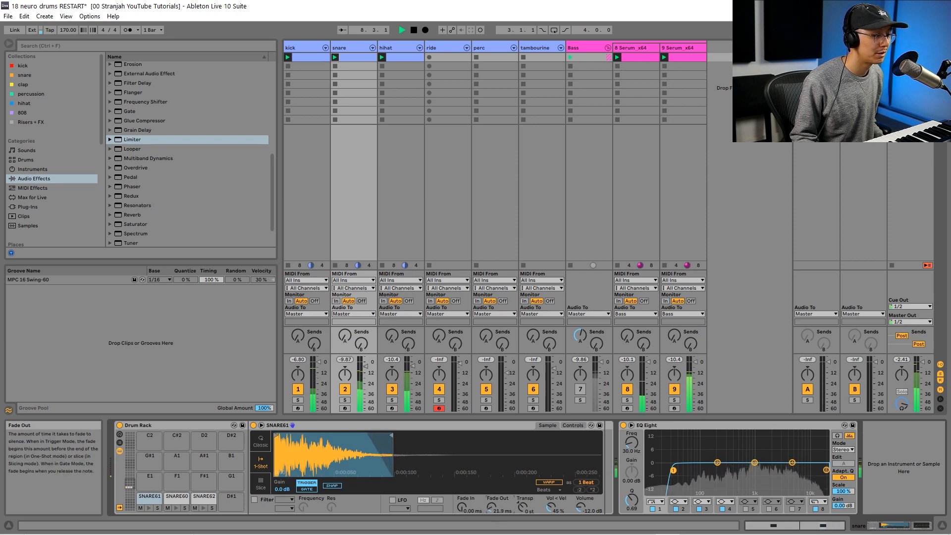
key(space)
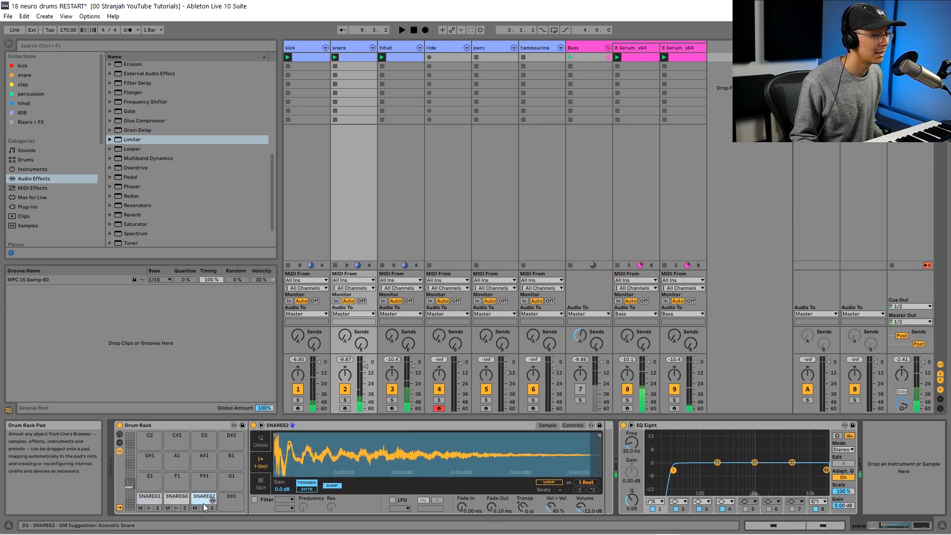
Swap SNARE62 onto the snare drum rack's first pad, and shorten its sample end with a Fade Out of about 19.7 ms during playback.
click(204, 507)
drag(204, 507, 151, 507)
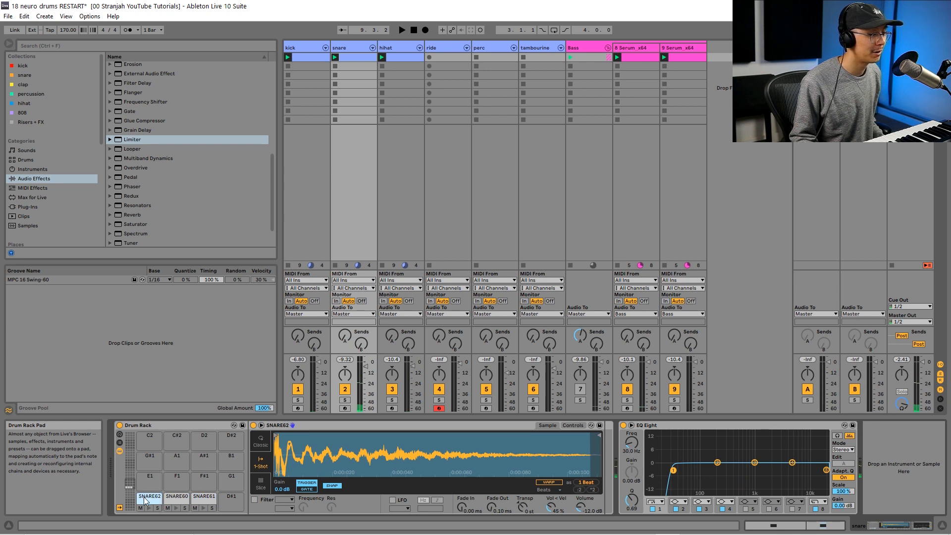
key(space)
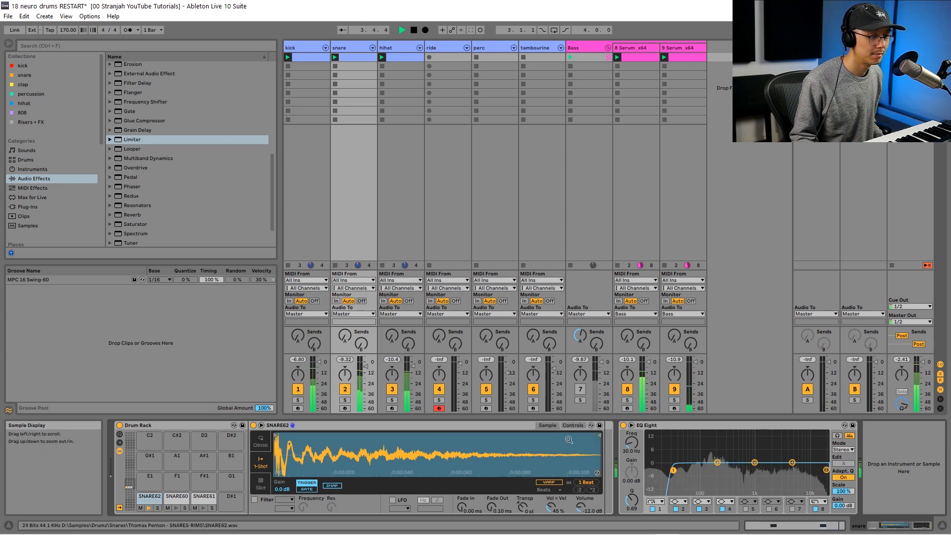
mouse_move(598, 436)
mouse_down()
mouse_move(424, 438)
mouse_move(537, 441)
mouse_up()
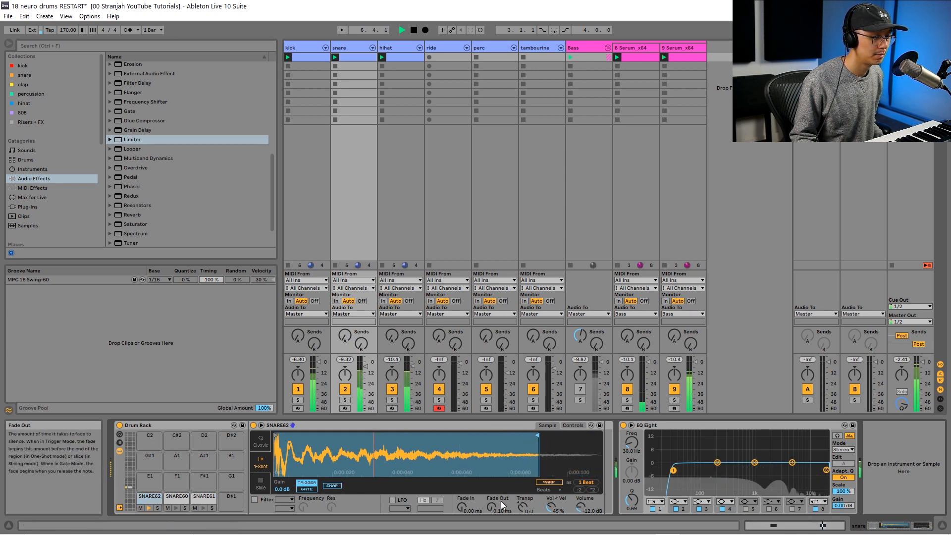
drag(492, 506, 492, 473)
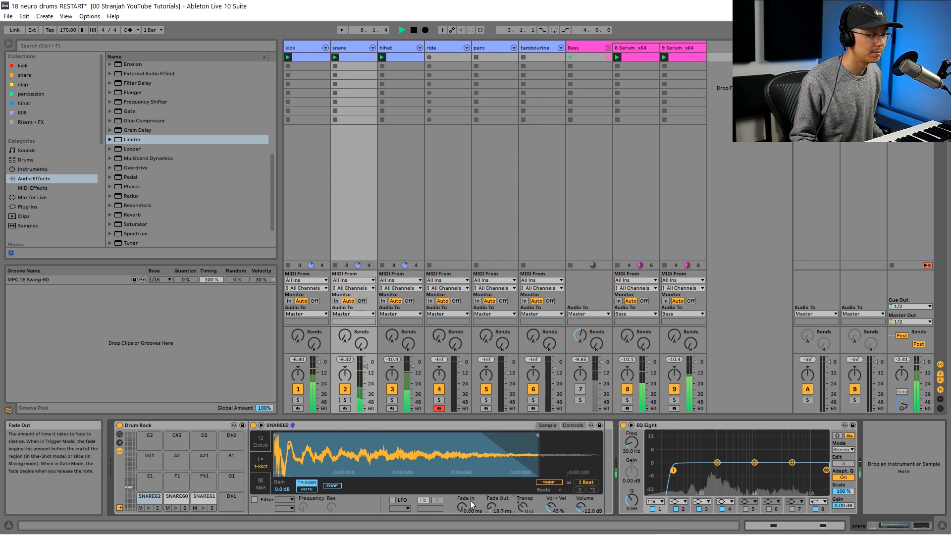
key(space)
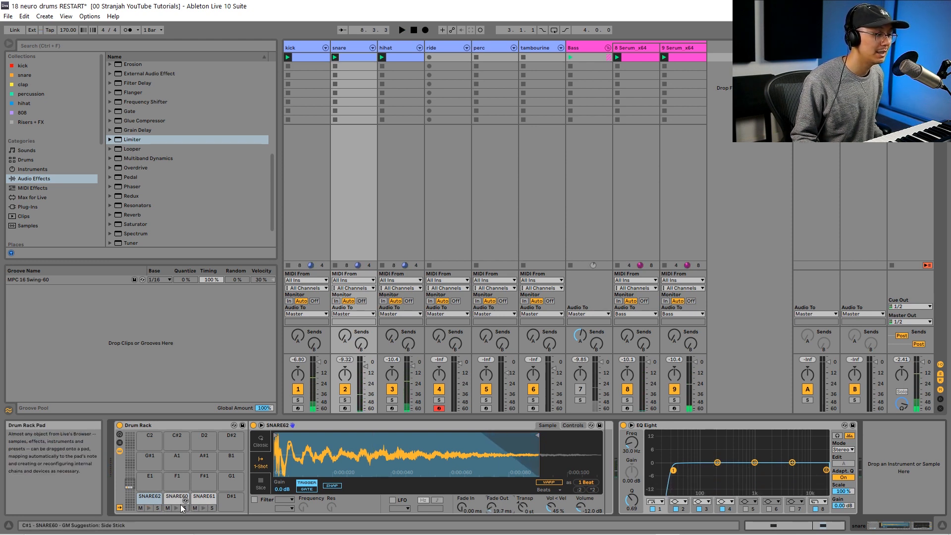
Swap SNARE61 back onto the snare drum rack's first pad and play the mix to compare it.
click(204, 508)
key(space)
drag(203, 498, 152, 500)
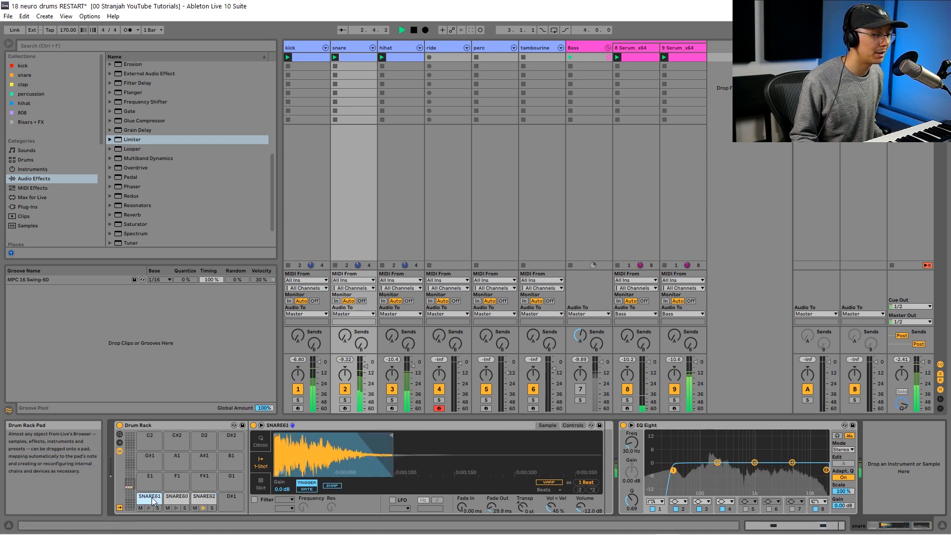
key(space)
key(space)
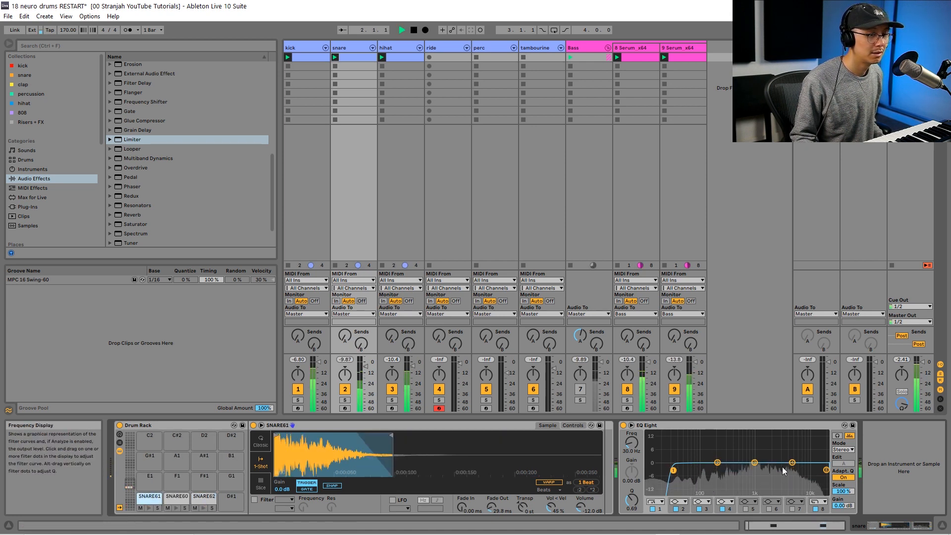
Boost the snare's EQ Eight band 3 by about 5.3 dB at 2.81 kHz and band 2 by about 7 dB below 1 kHz during playback.
drag(759, 463, 777, 452)
key(space)
key(space)
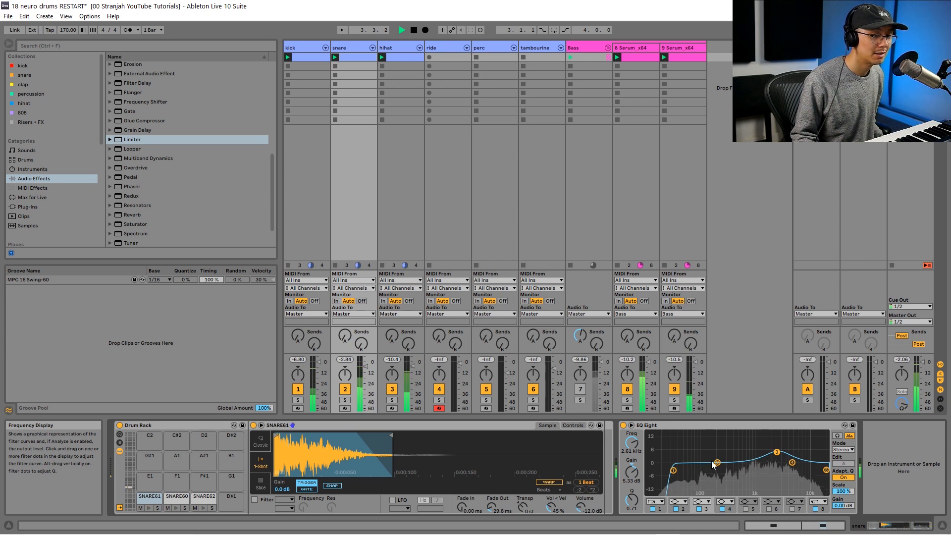
drag(714, 464, 746, 449)
key(space)
key(space)
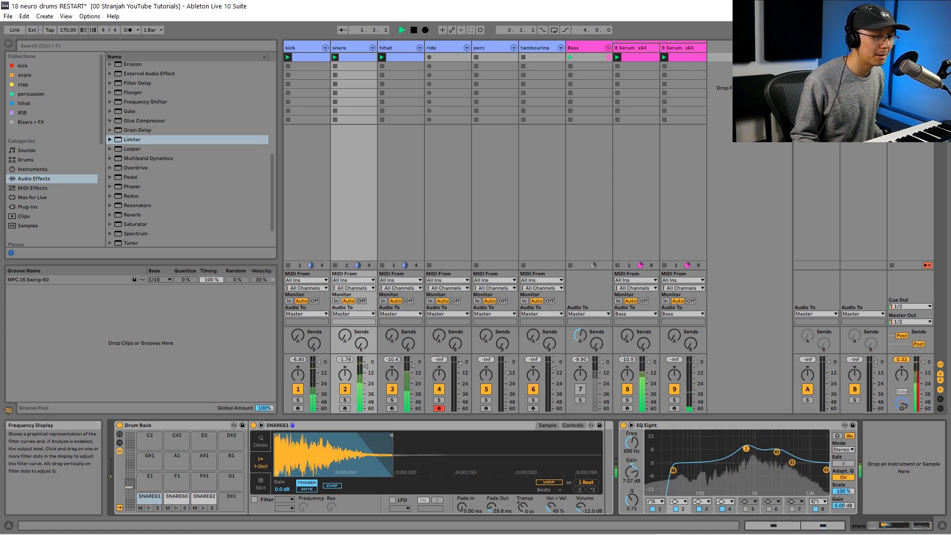
Set band 1 of the snare's EQ Eight to a Low Cut at 110 Hz and check it in the mix.
click(659, 504)
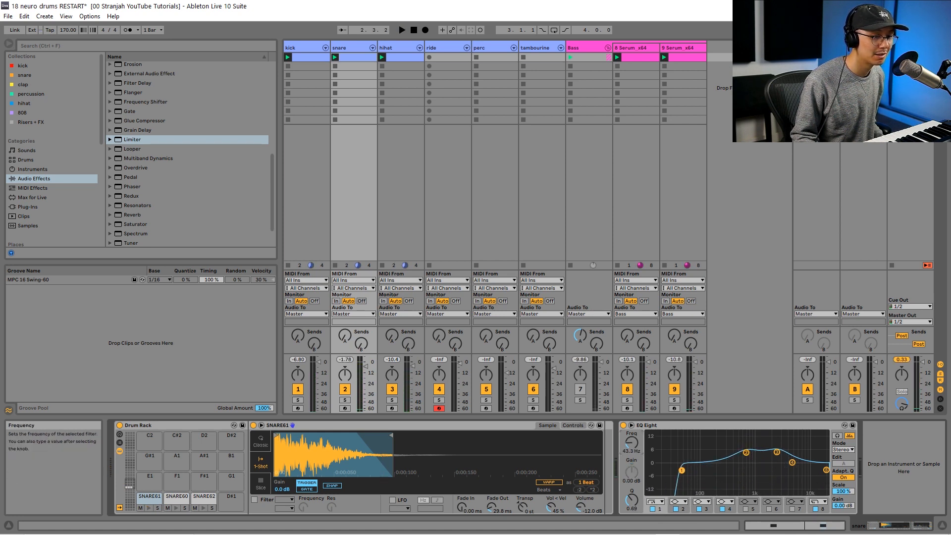
click(656, 502)
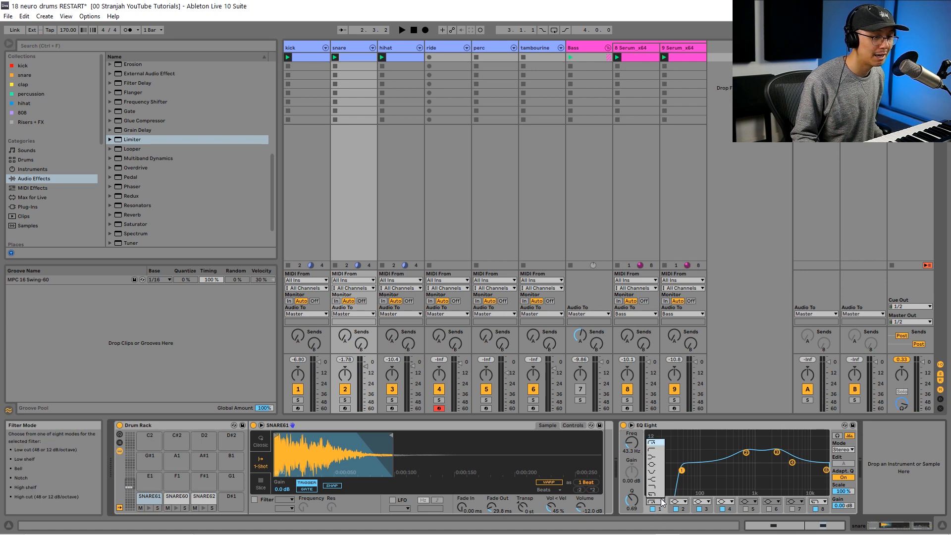
click(659, 446)
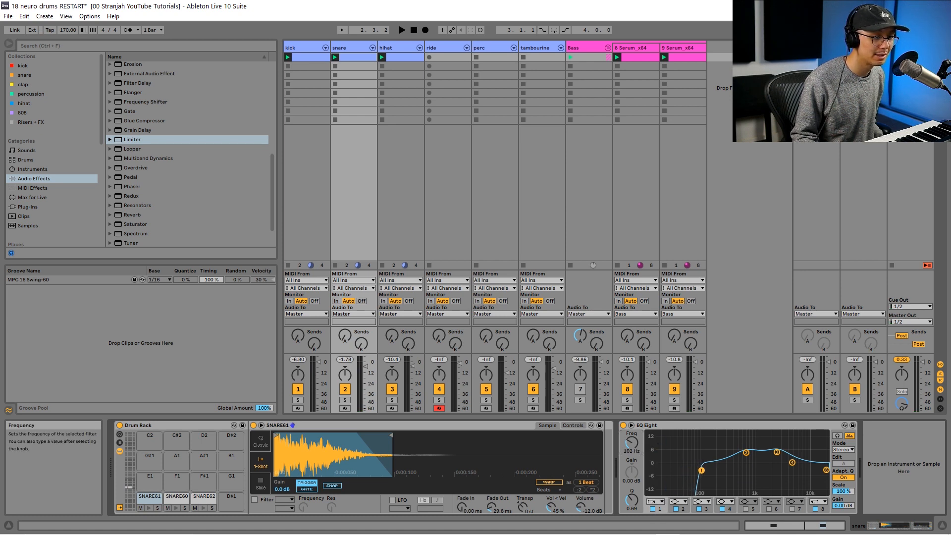
click(631, 445)
text(110)
key(Return)
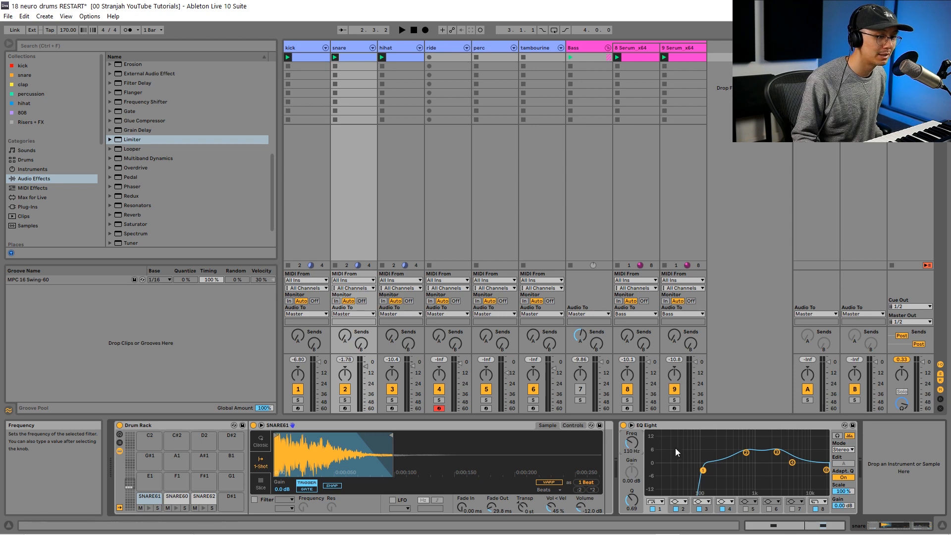
key(space)
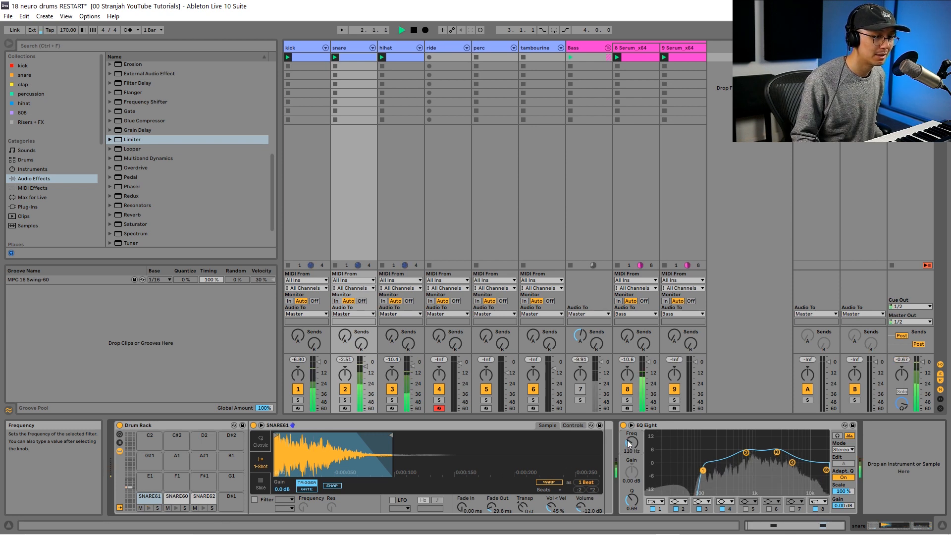
key(space)
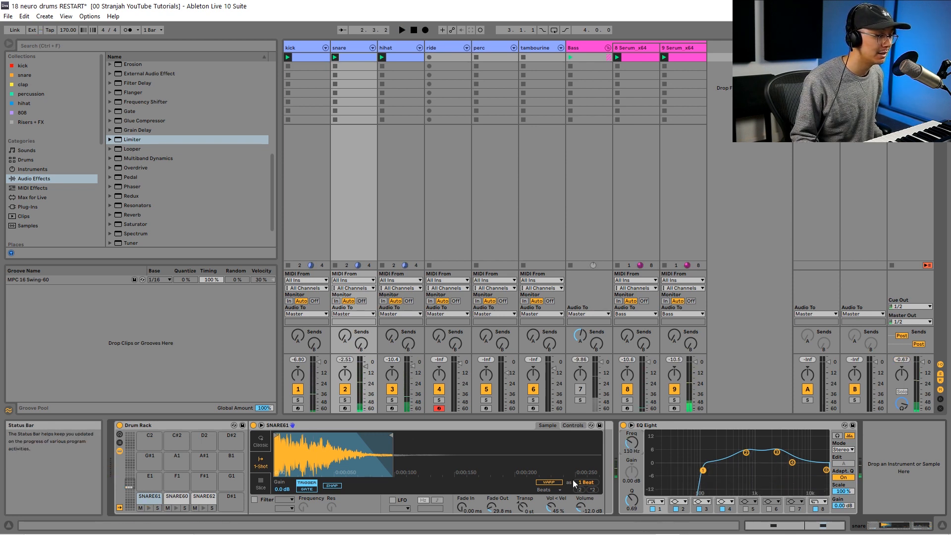
key(space)
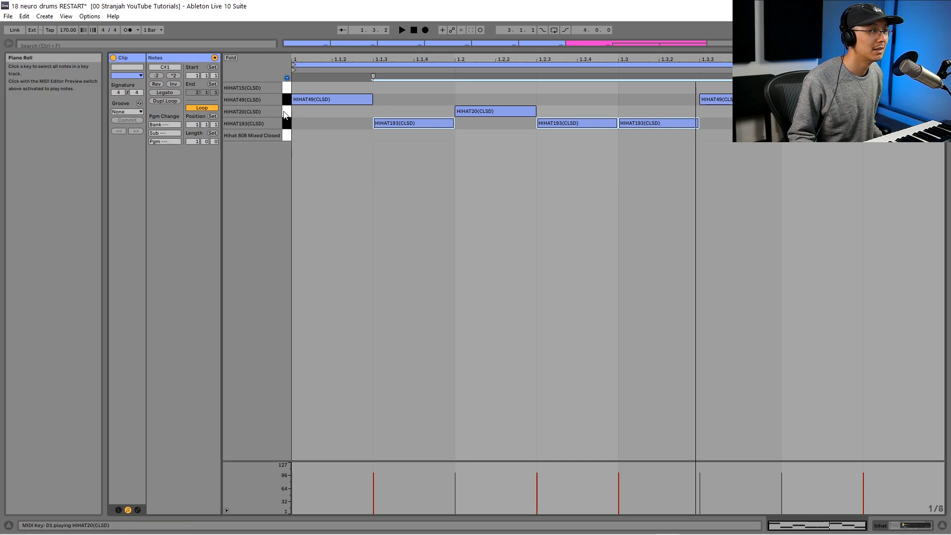
Try the clip's HIHAT193 notes on the HIHAT49 and Hihat 808 Mixed Closed sounds during playback, and return them to HIHAT193.
click(287, 111)
click(286, 102)
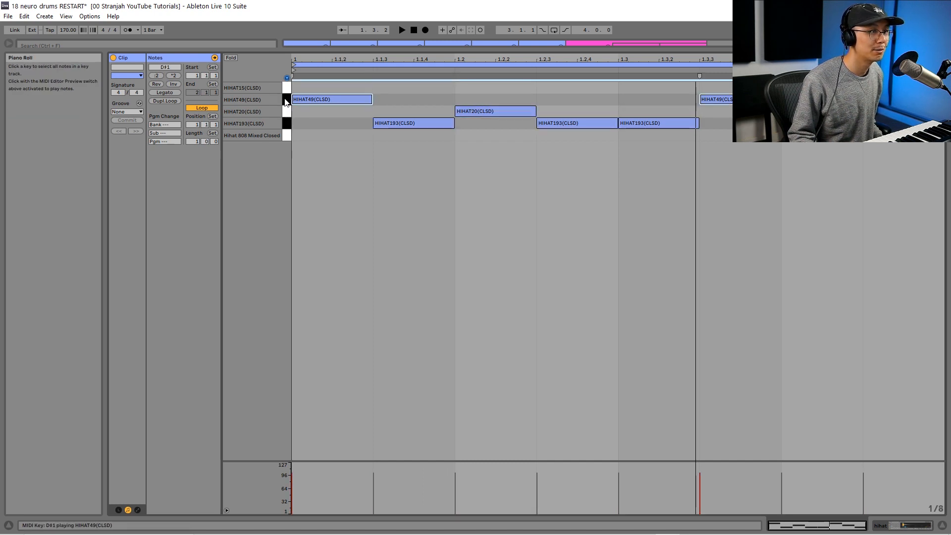
click(287, 124)
key(Up)
key(Up)
key(Up)
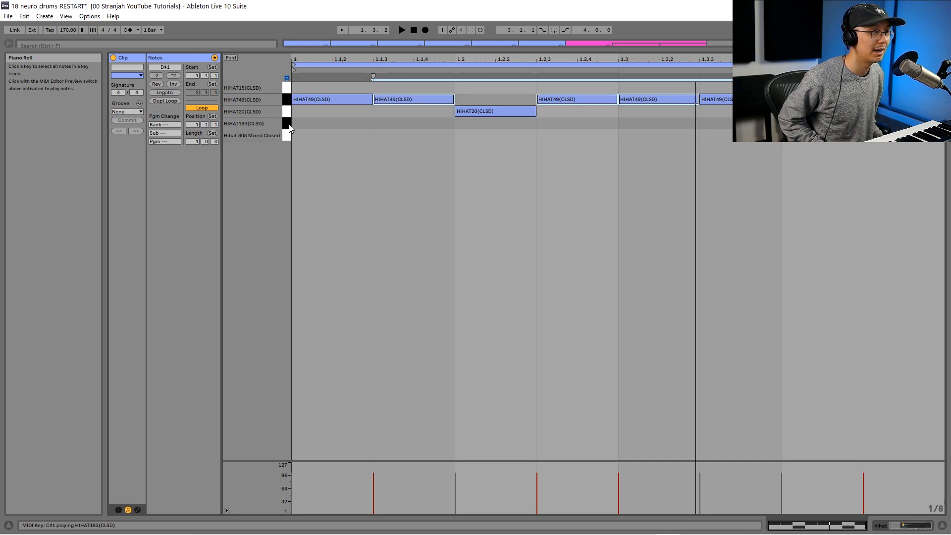
key(space)
key(Down)
key(Down)
key(Down)
key(Down)
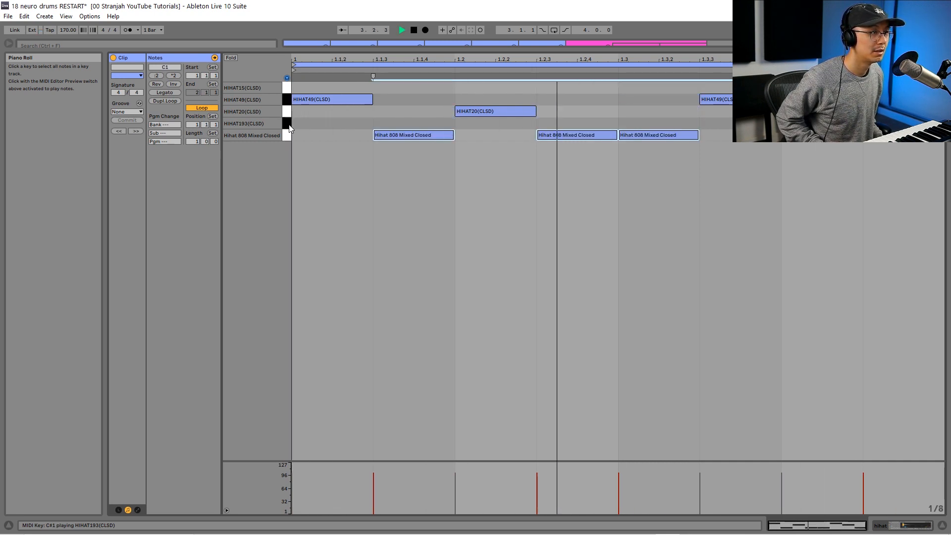
key(Up)
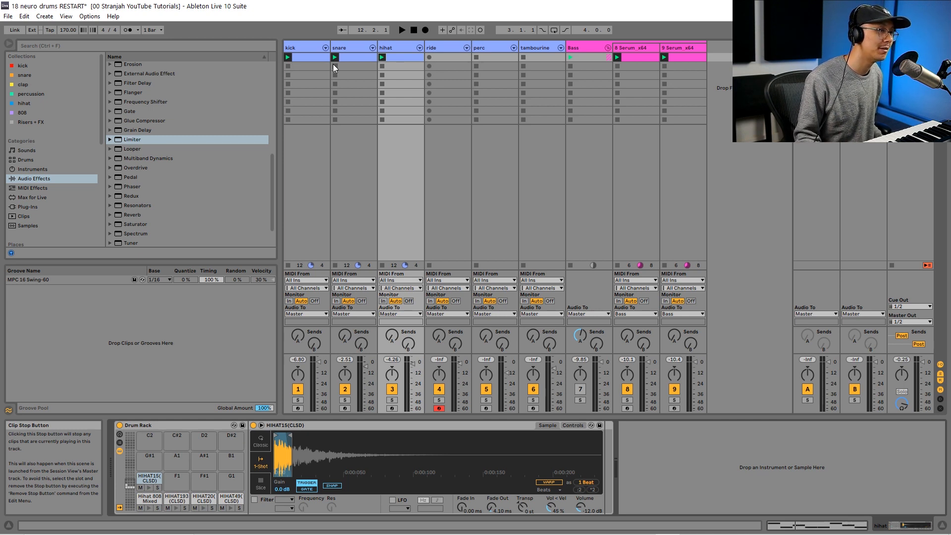
Preview break loops in the Sample Kits folder, including Unknown - Unknown1.rx2, and play the current mix for comparison.
key(space)
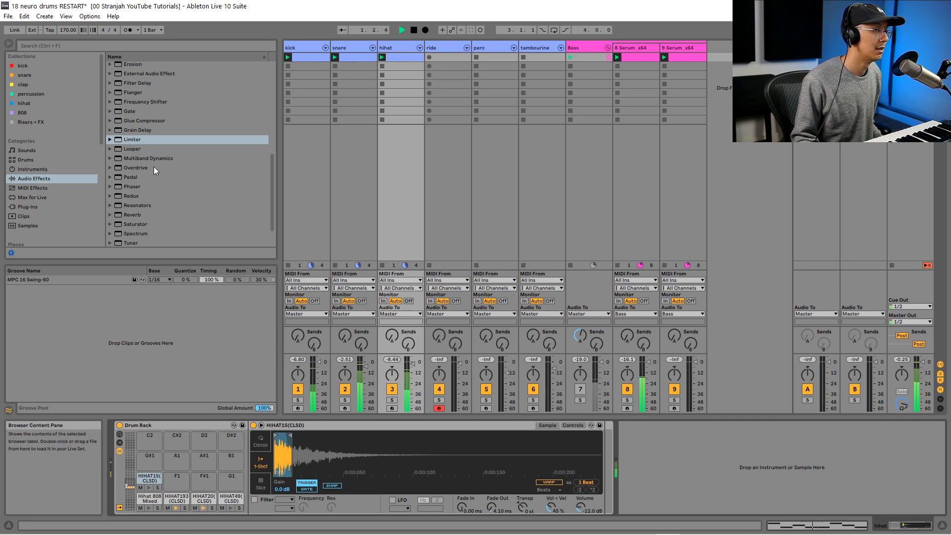
key(space)
scroll(61, 182, down, 8)
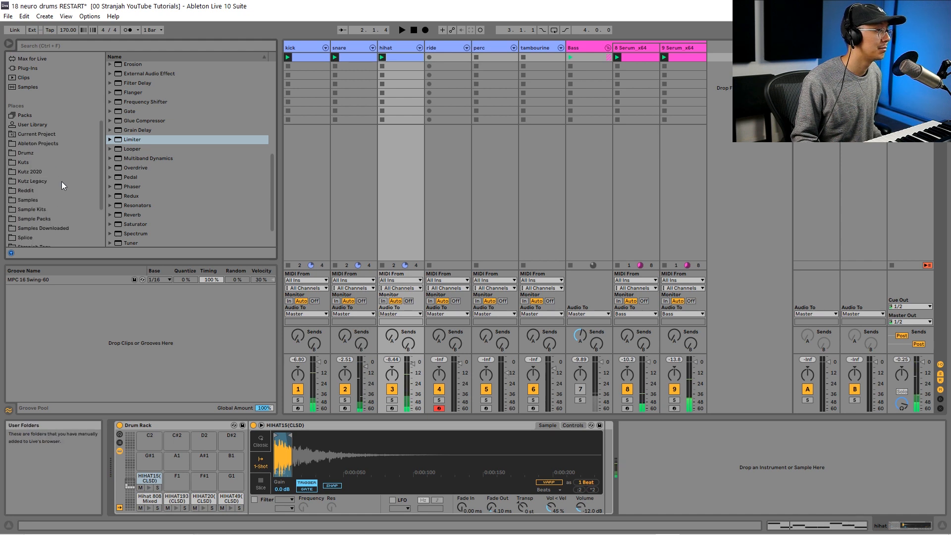
click(46, 141)
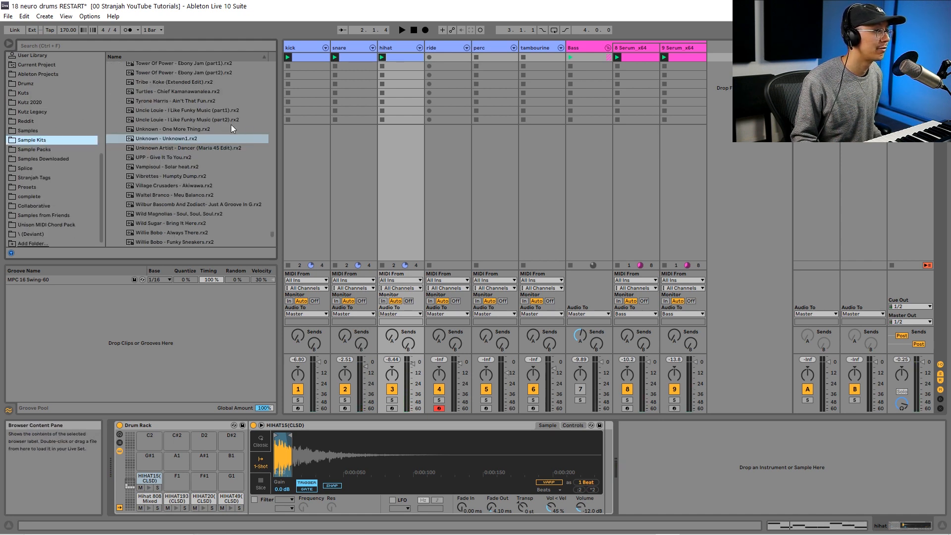
click(191, 93)
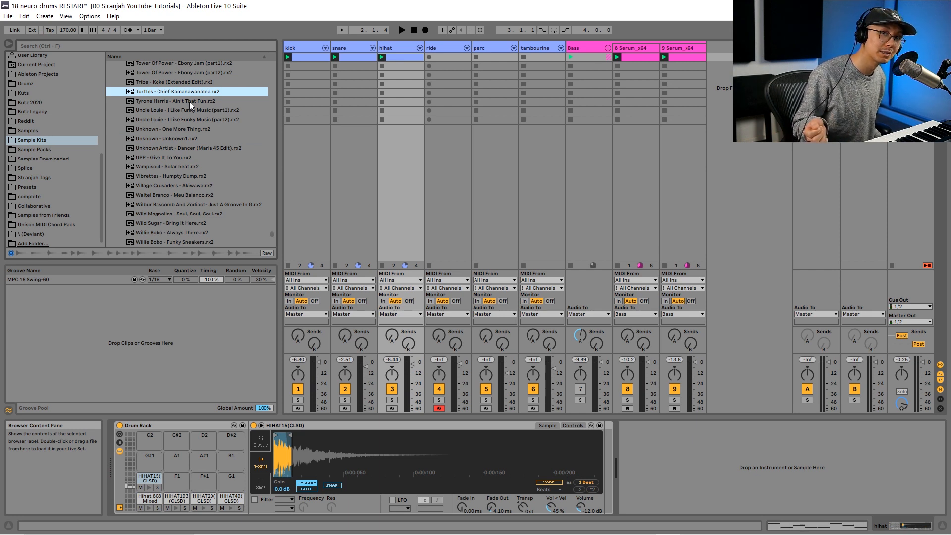
click(190, 102)
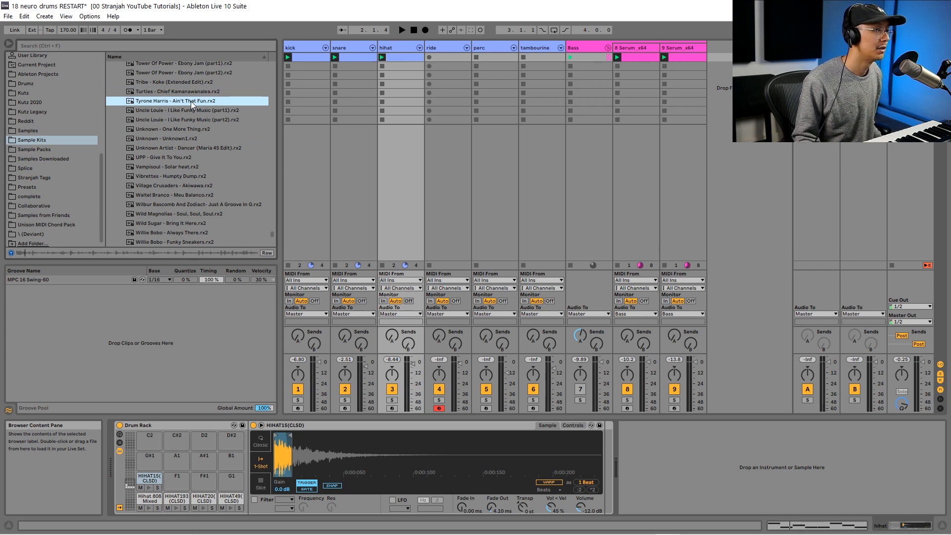
click(189, 138)
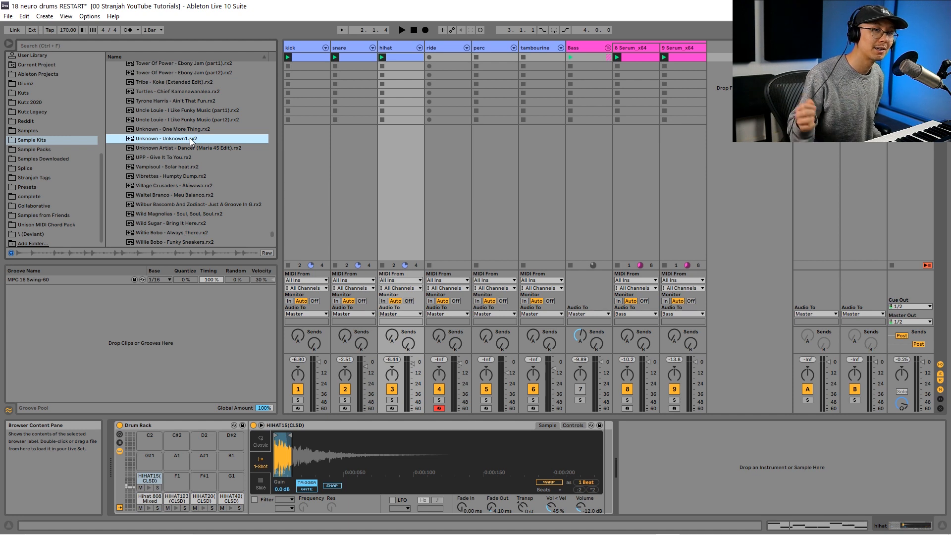
key(space)
key(space)
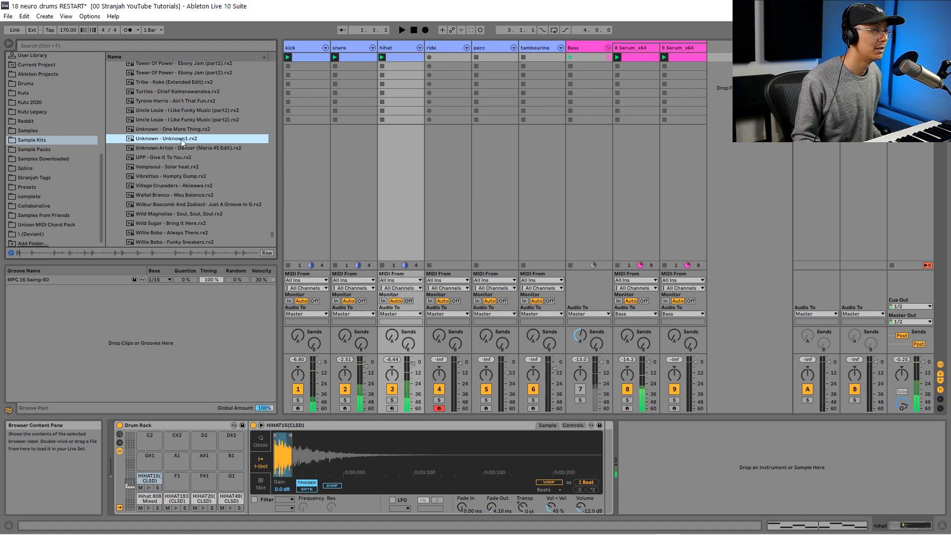
Slice the Unknown - Unknown1.rx2 break to a new MIDI track.
right_click(181, 141)
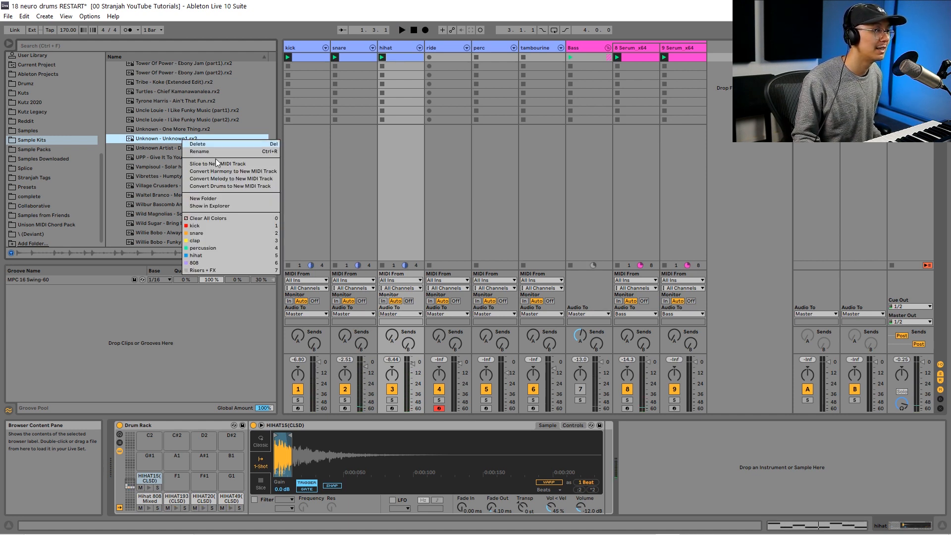
click(161, 138)
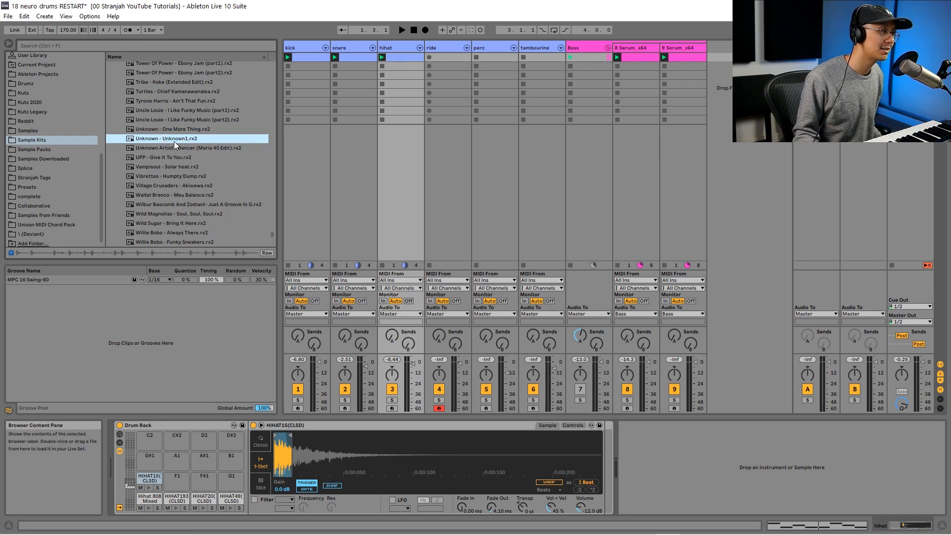
right_click(180, 141)
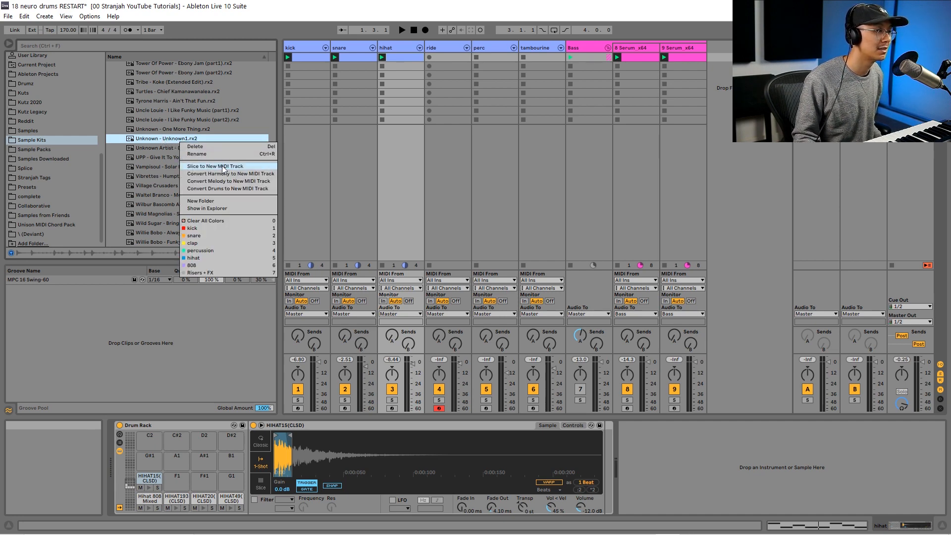
click(222, 165)
click(449, 247)
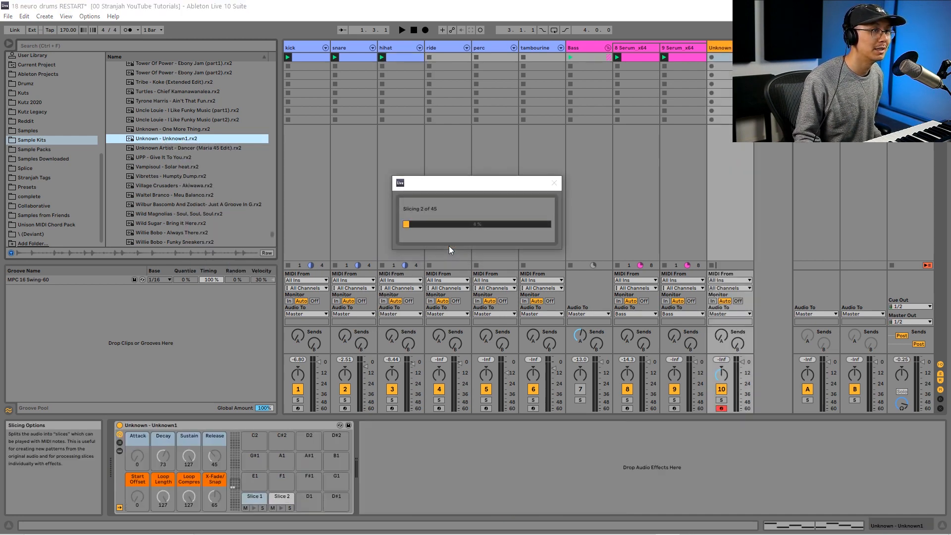
Place the sliced break track between tambourine and Bass, and play its clip soloed with its notes open for editing.
drag(720, 48, 573, 57)
click(580, 400)
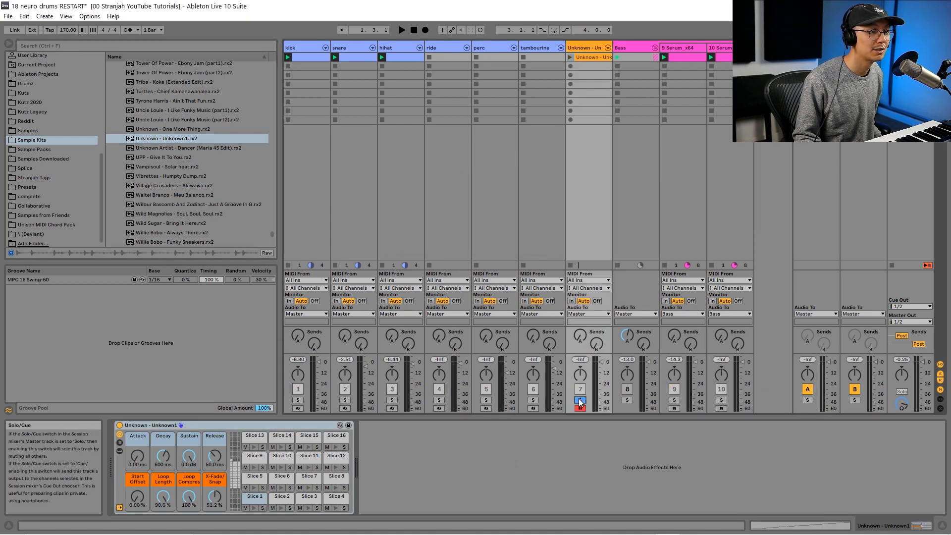
click(571, 58)
double_click(588, 57)
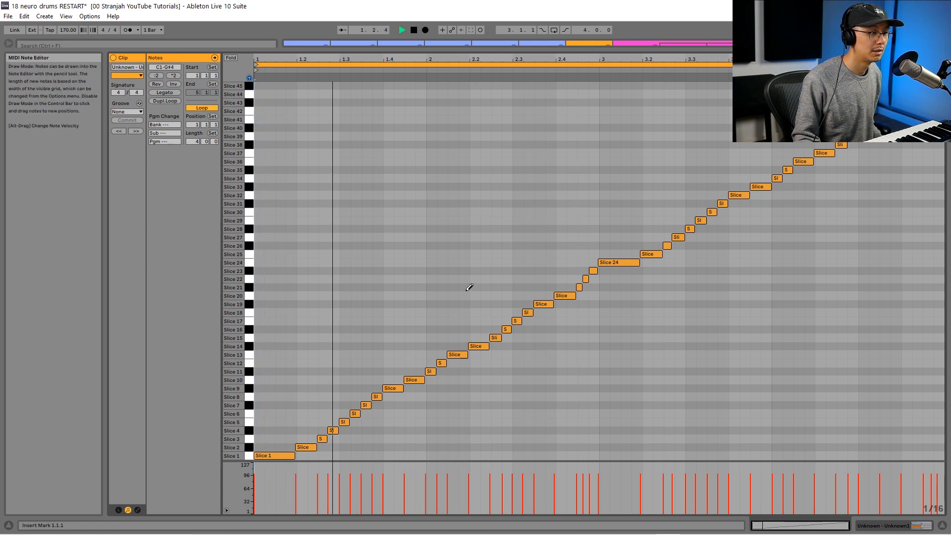
Play the sliced break repeatedly and select the Slice 15 to Slice 18 notes to examine how that passage sounds.
key(space)
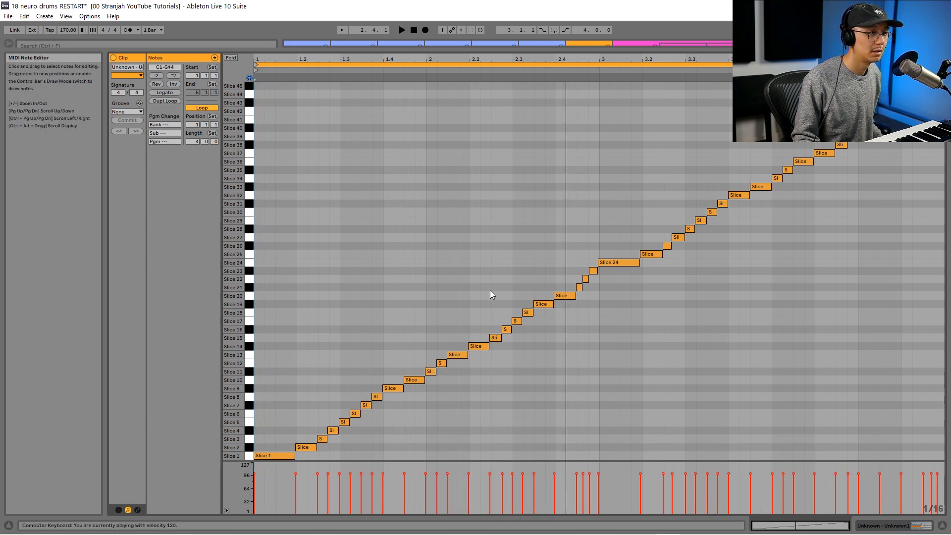
drag(525, 296, 496, 341)
key(space)
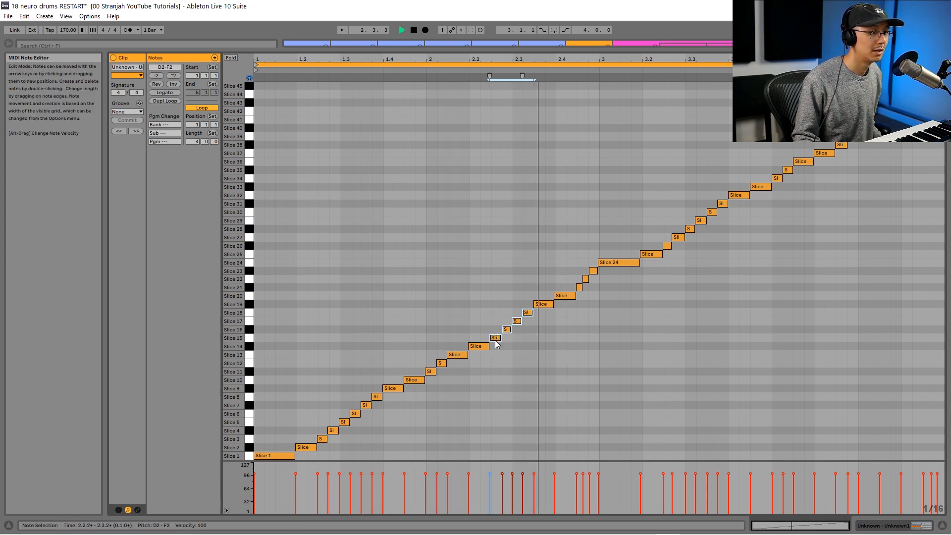
key(space)
drag(529, 298, 495, 353)
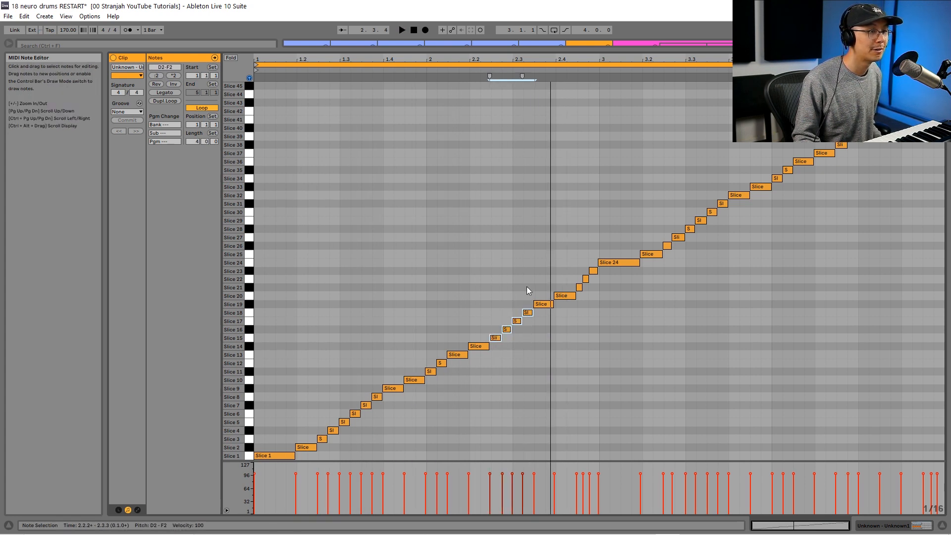
key(space)
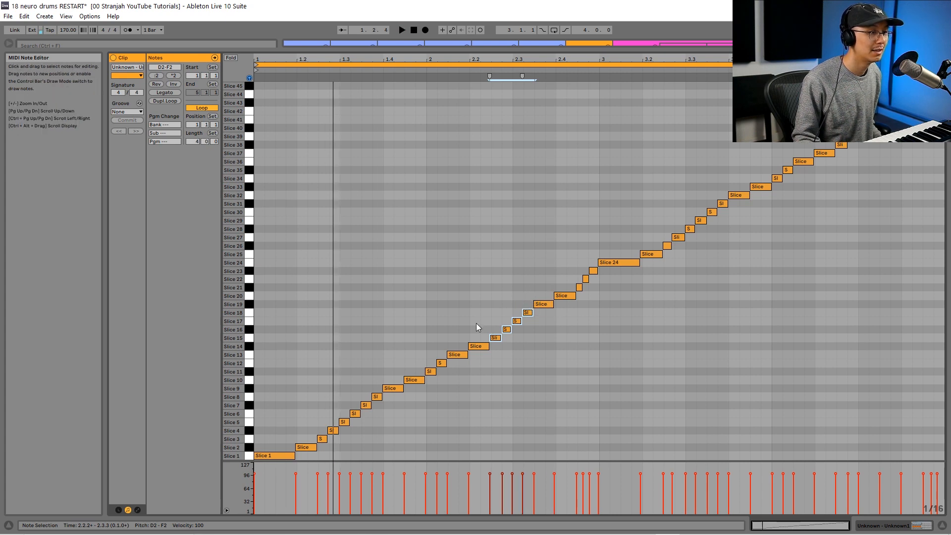
drag(477, 322, 478, 366)
drag(560, 264, 495, 347)
key(space)
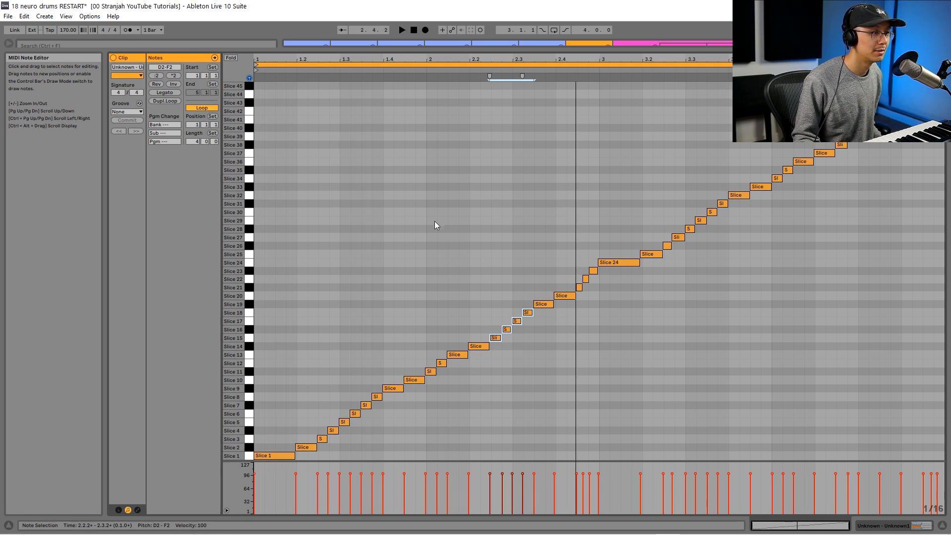
Loop only the second bar of the sliced break clip, play it, and crop the clip to that one bar.
drag(435, 221, 598, 281)
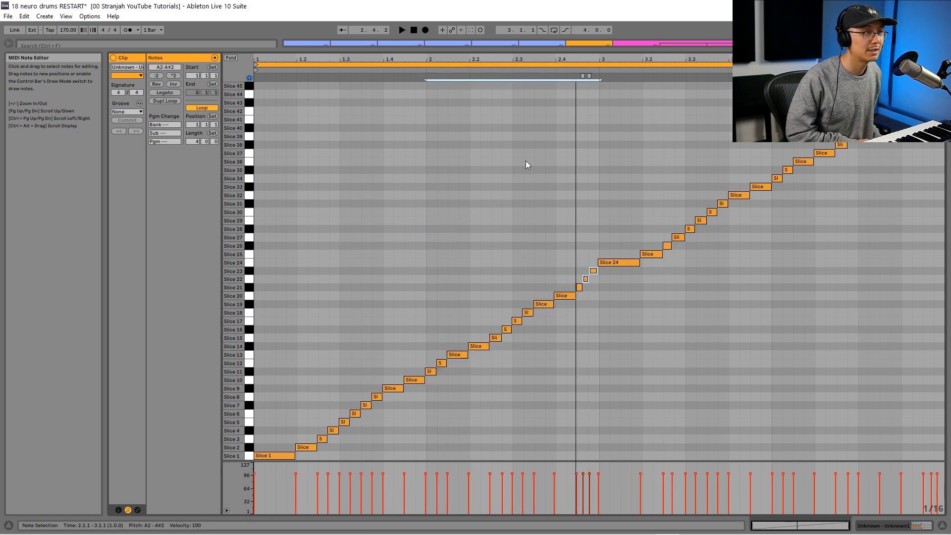
key(ctrl+l)
key(space)
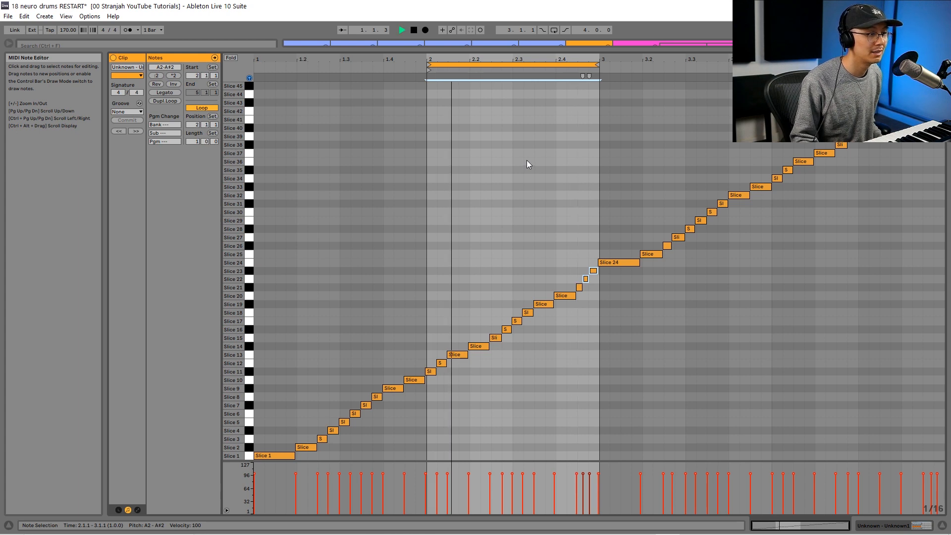
key(space)
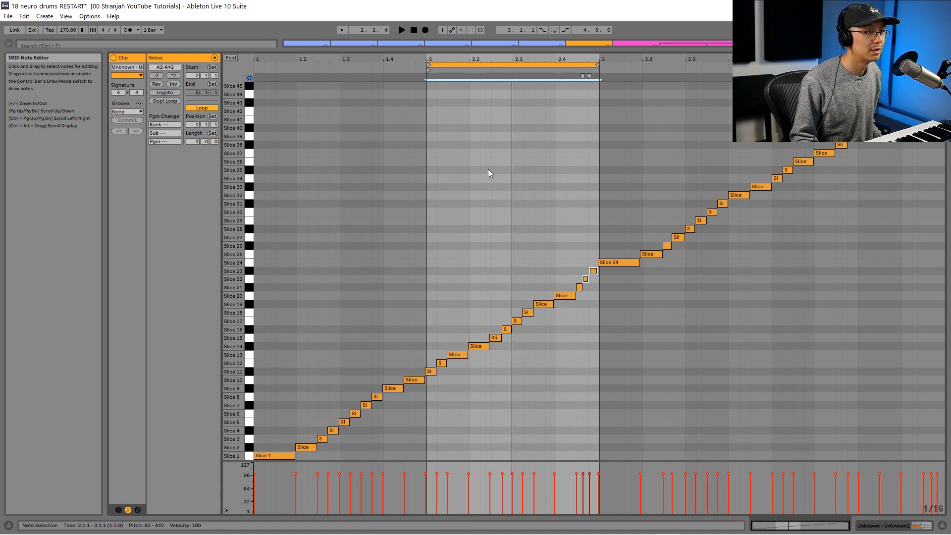
right_click(478, 159)
click(497, 200)
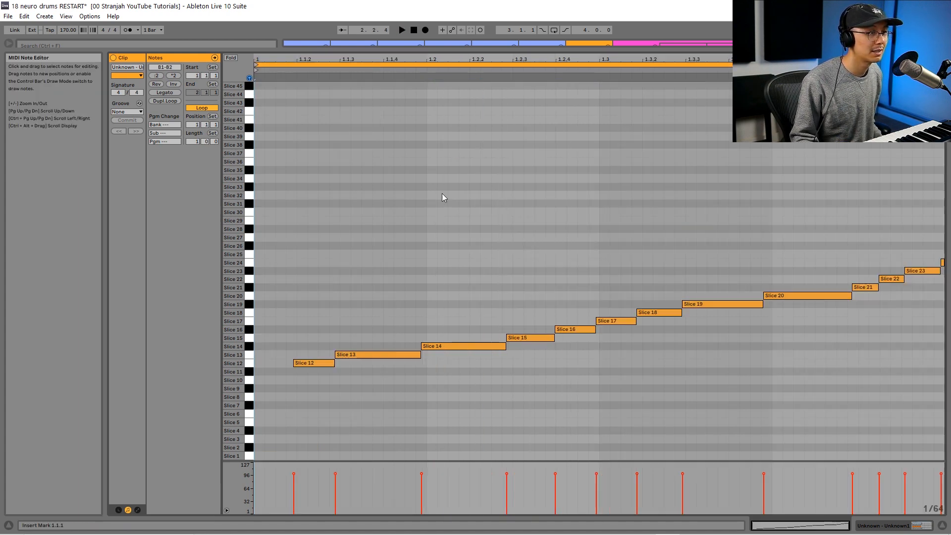
Set a fixed 1/16 grid and deactivate the Slice 12–14 and Slice 19–24 notes, leaving Slices 15–18 active for playback.
key(space)
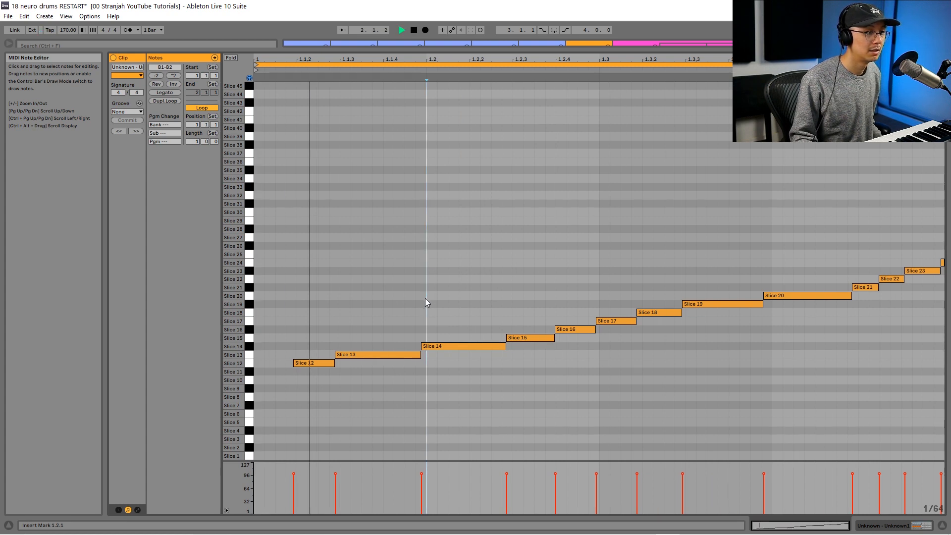
key(space)
right_click(427, 223)
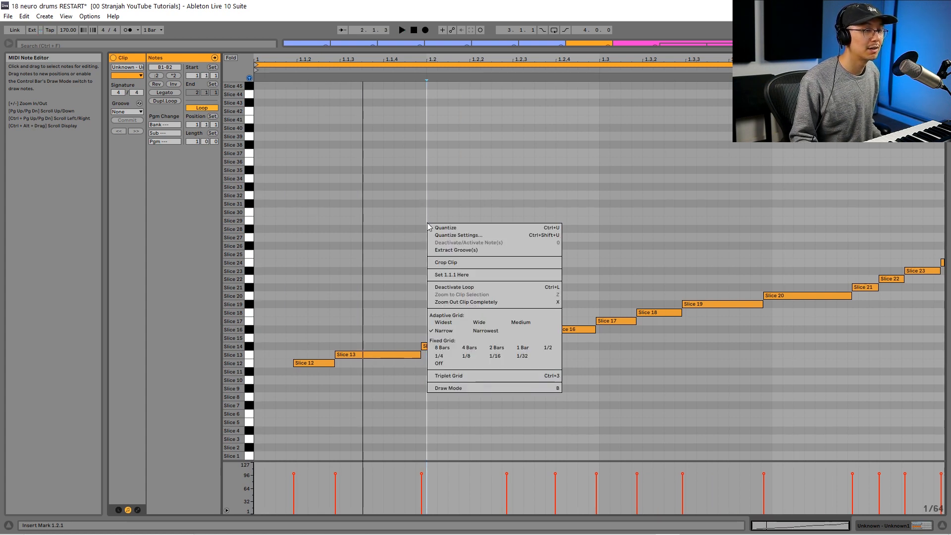
click(494, 356)
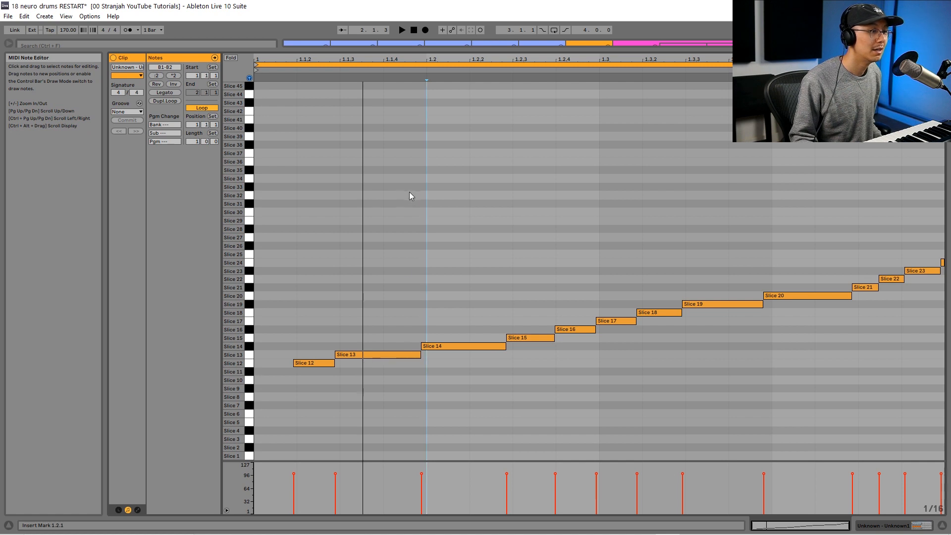
drag(462, 241, 143, 451)
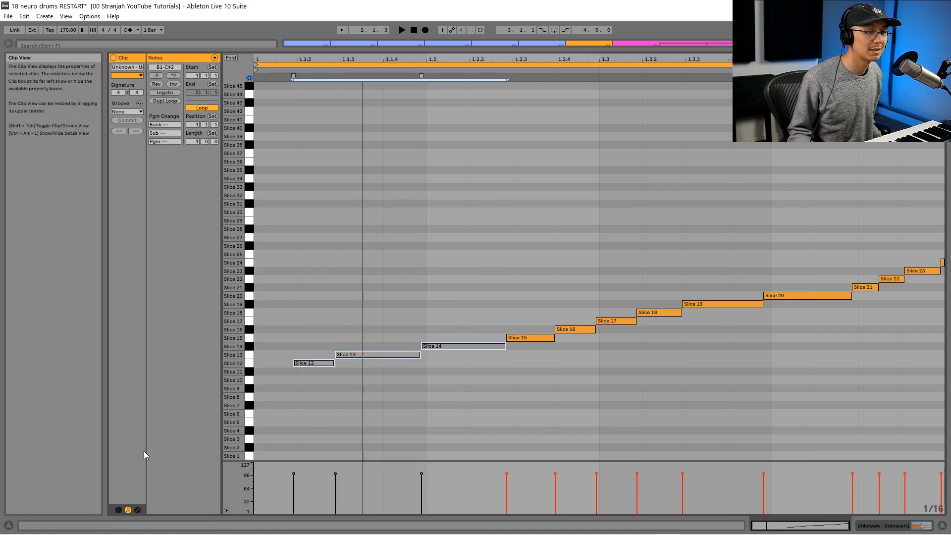
drag(728, 375, 946, 177)
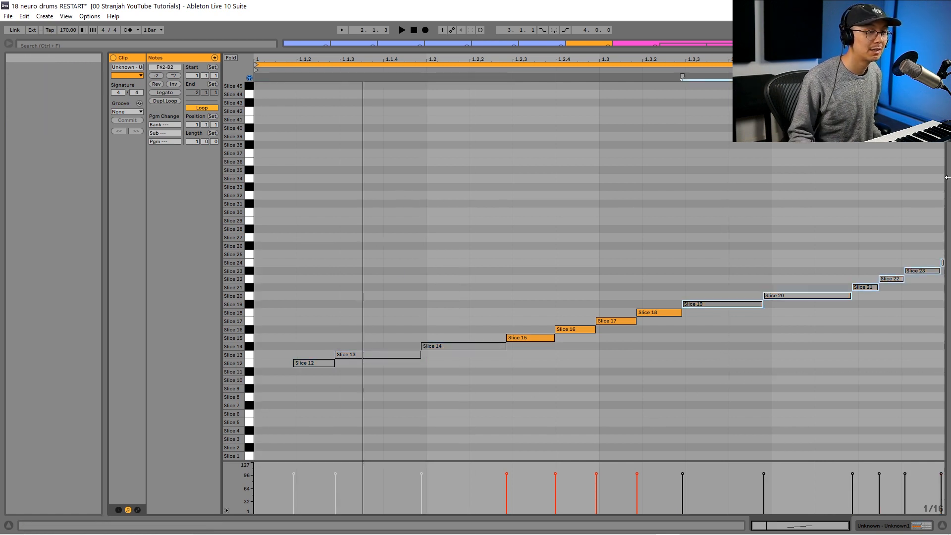
key(space)
key(space)
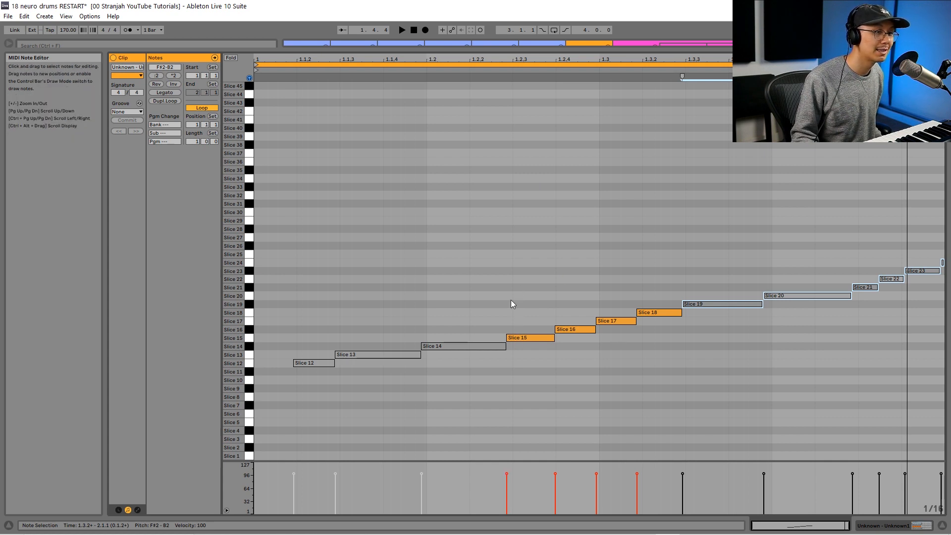
Set a fixed 1/8 grid and shift the Slice 15–16 notes onto 1.2.3 and the Slice 17–18 notes onto 1.3.1.
right_click(522, 211)
click(575, 355)
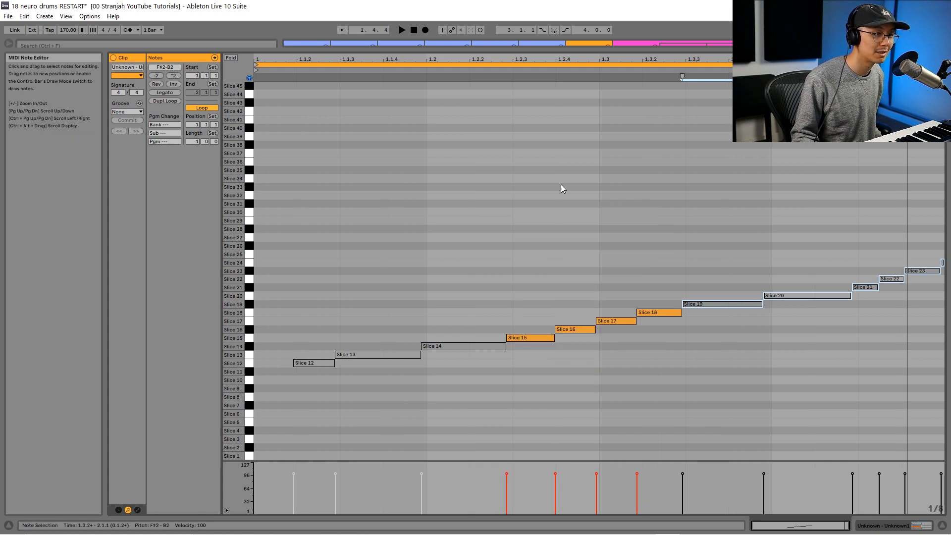
drag(573, 231, 536, 342)
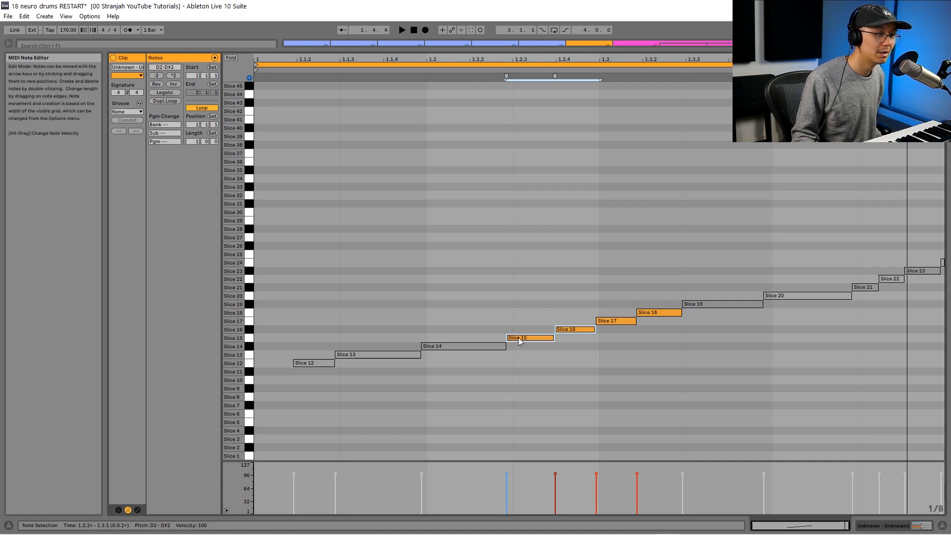
drag(519, 340, 543, 343)
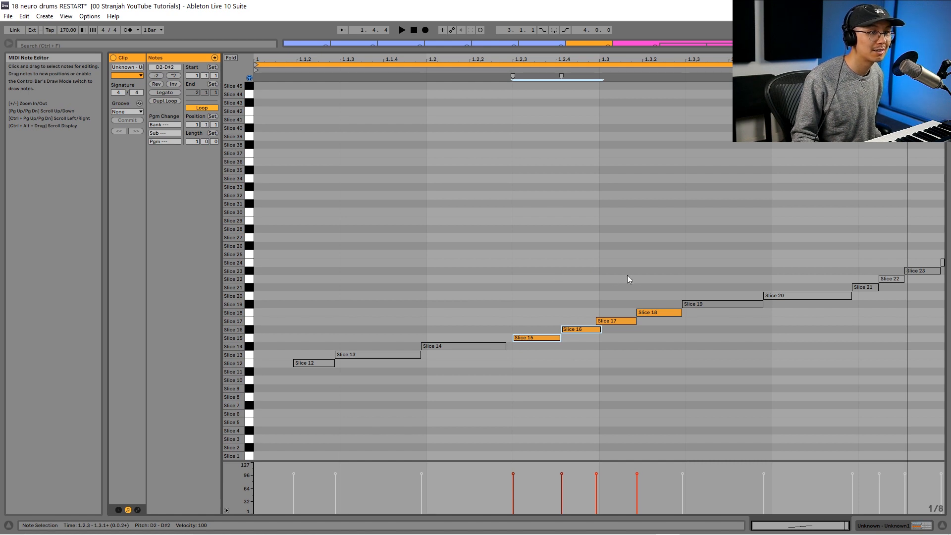
drag(662, 272, 626, 325)
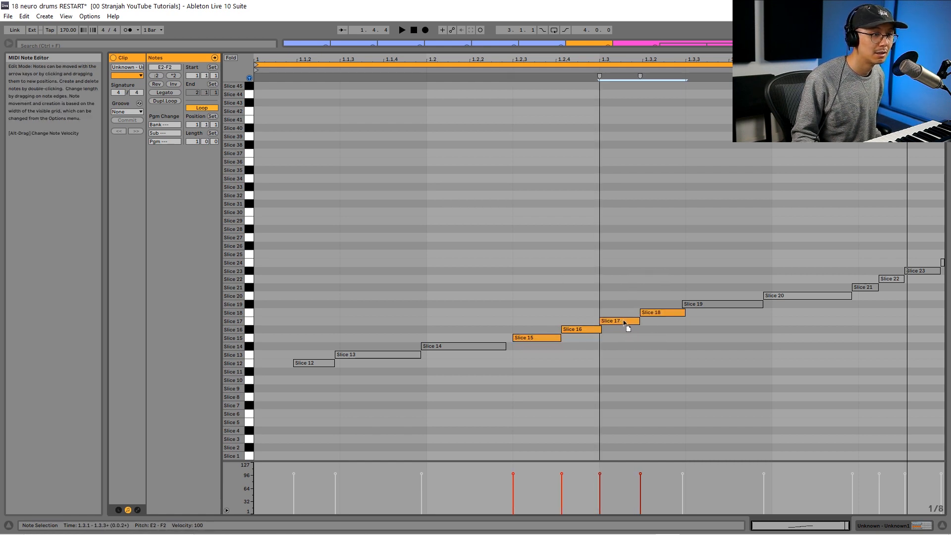
Set the note grid to a fixed 1/16, select the Slice 16 note, and play the edited break clip.
right_click(578, 250)
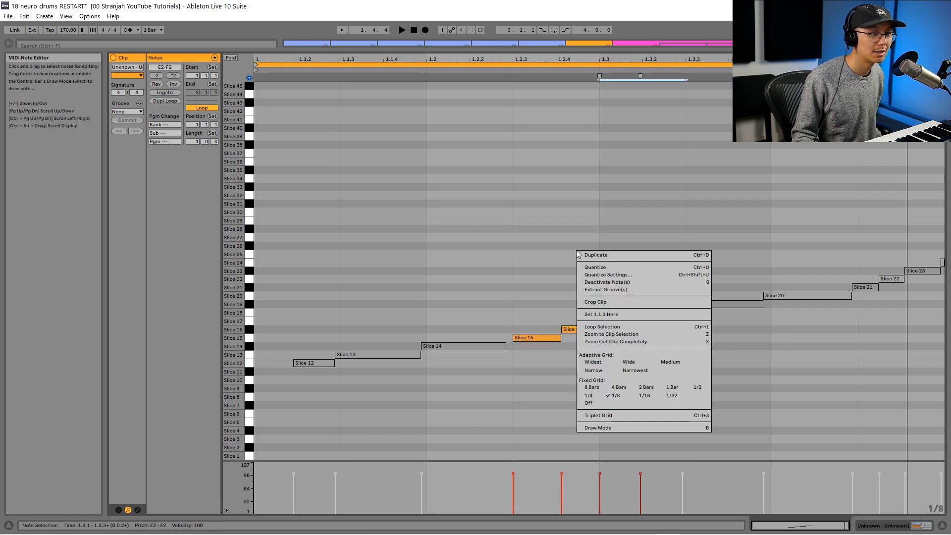
click(644, 396)
click(559, 205)
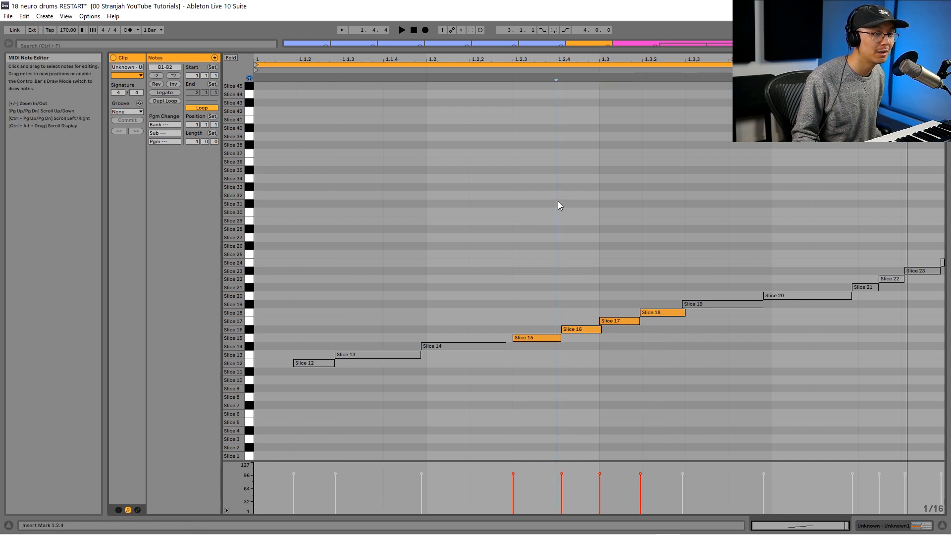
drag(570, 321, 581, 360)
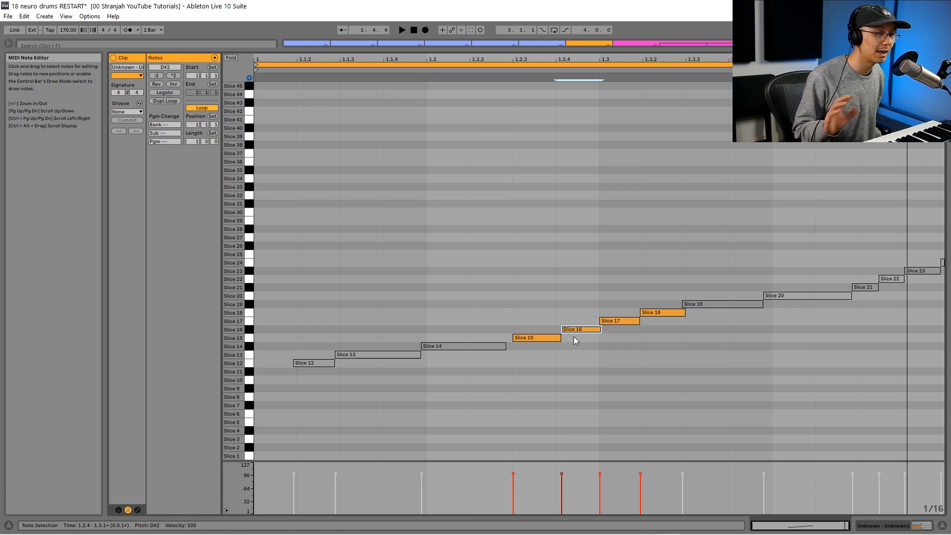
key(space)
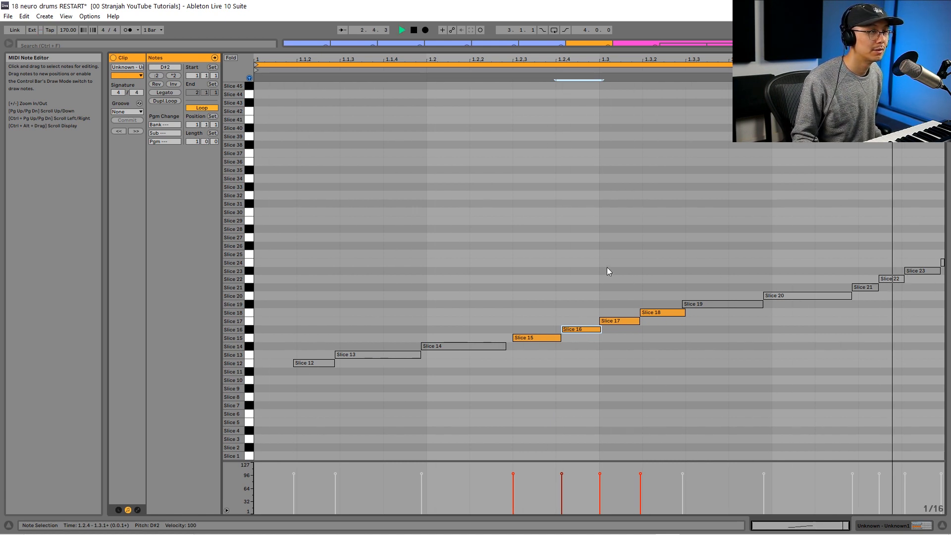
key(space)
Unsolo the sliced break track and play it together with the drums and bass.
key(shift+Tab)
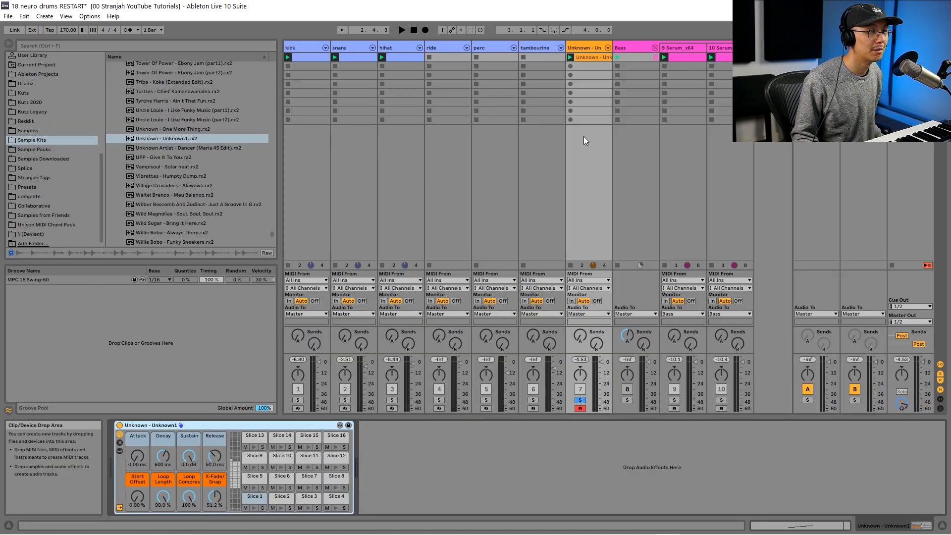
click(580, 400)
key(space)
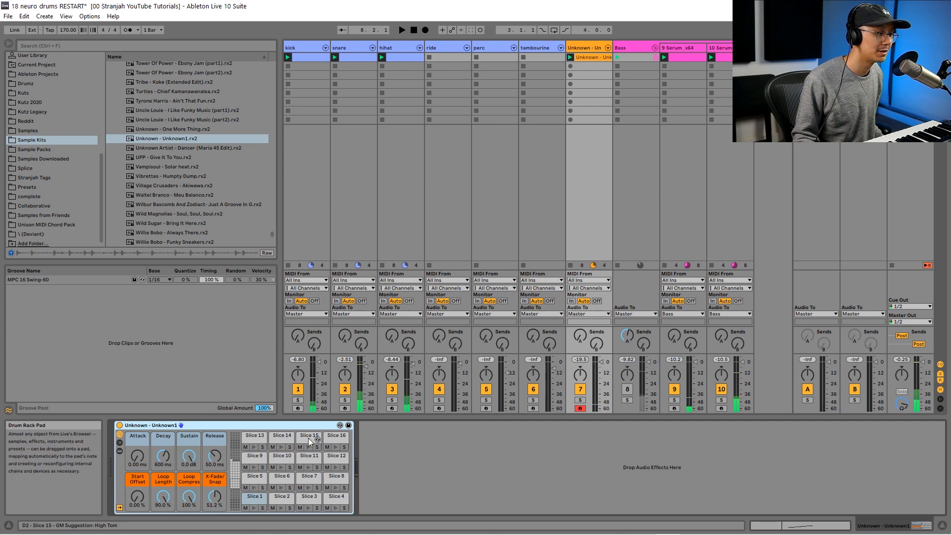
Add a Utility effect to the sliced break track and set its gain to 9.44 dB while checking the mix.
scroll(52, 124, up, 5)
scroll(52, 124, up, 2)
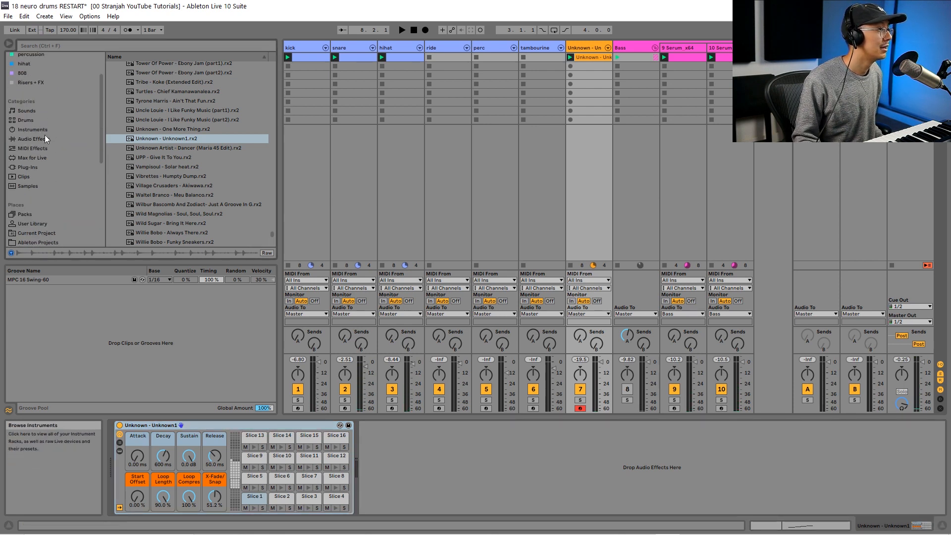
click(41, 140)
scroll(213, 169, down, 5)
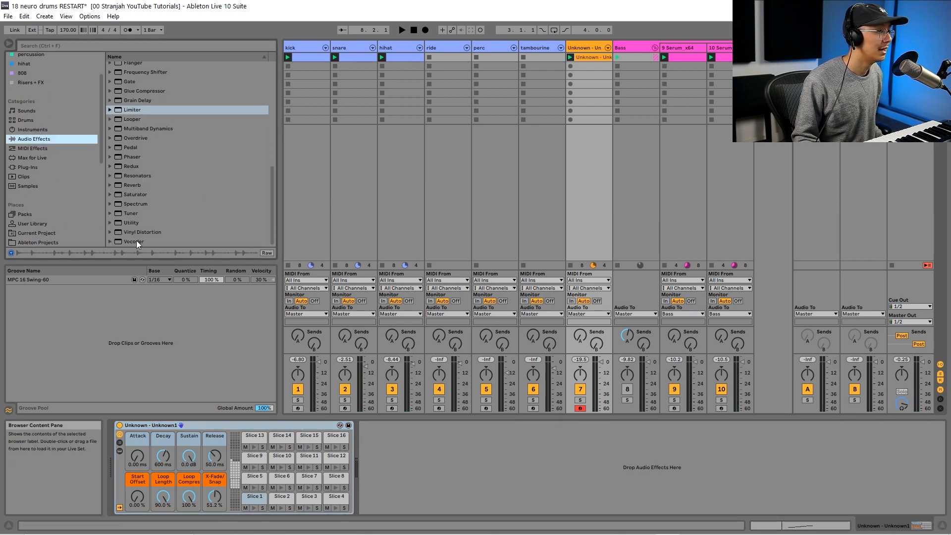
drag(130, 222, 412, 439)
key(space)
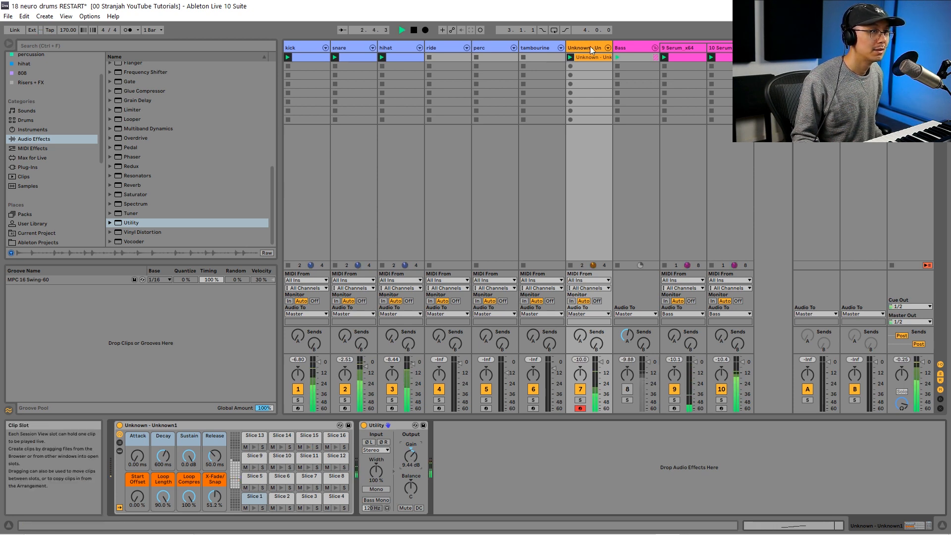
Shorten the break slices by setting the rack's Sustain to -inf dB and Decay to 215 ms, and play the mix.
key(space)
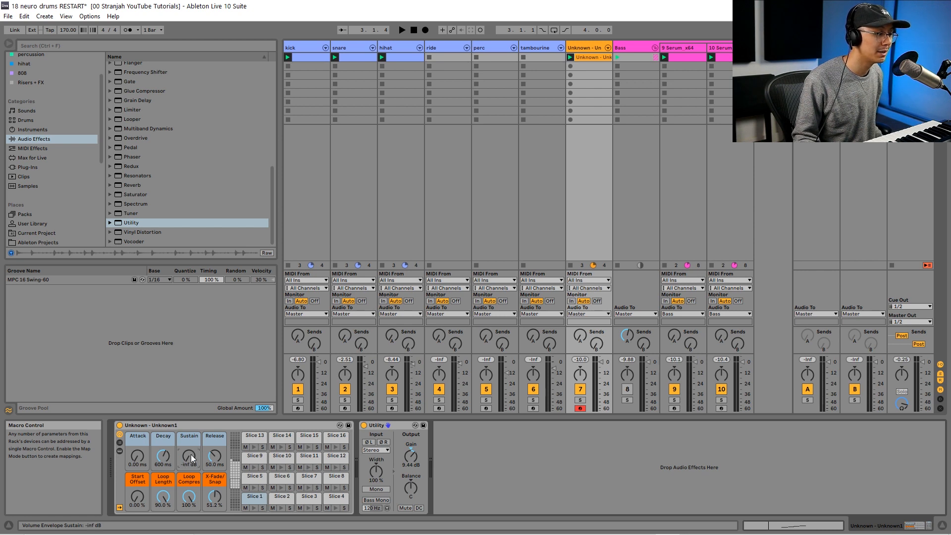
key(space)
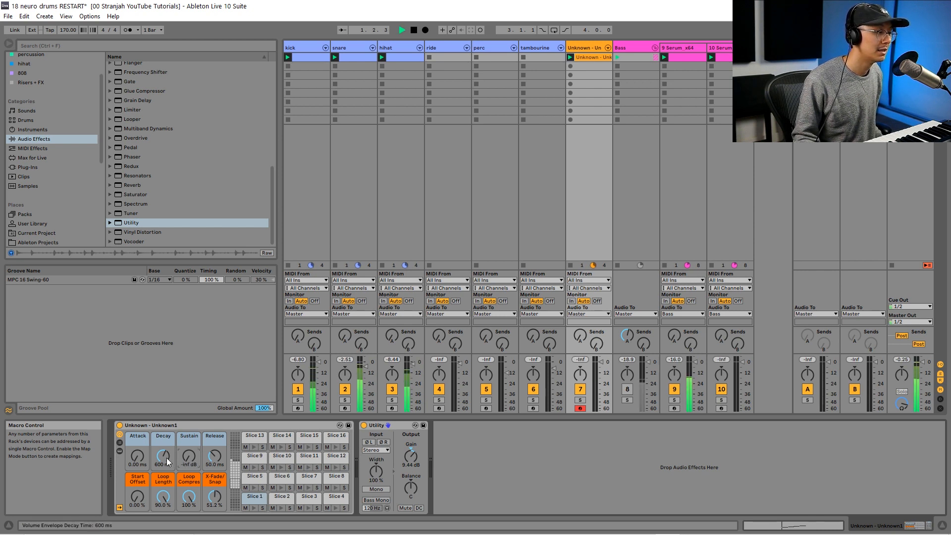
click(166, 455)
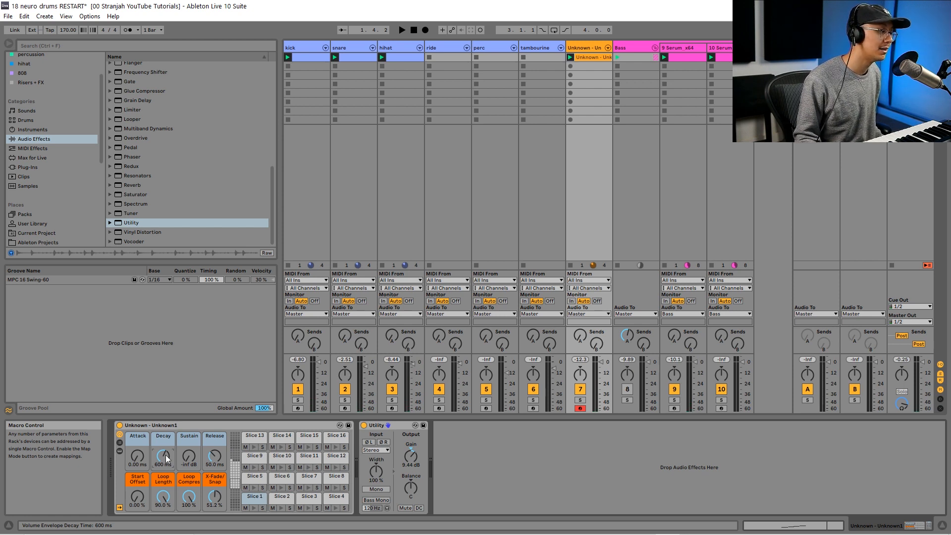
drag(165, 455, 165, 463)
key(space)
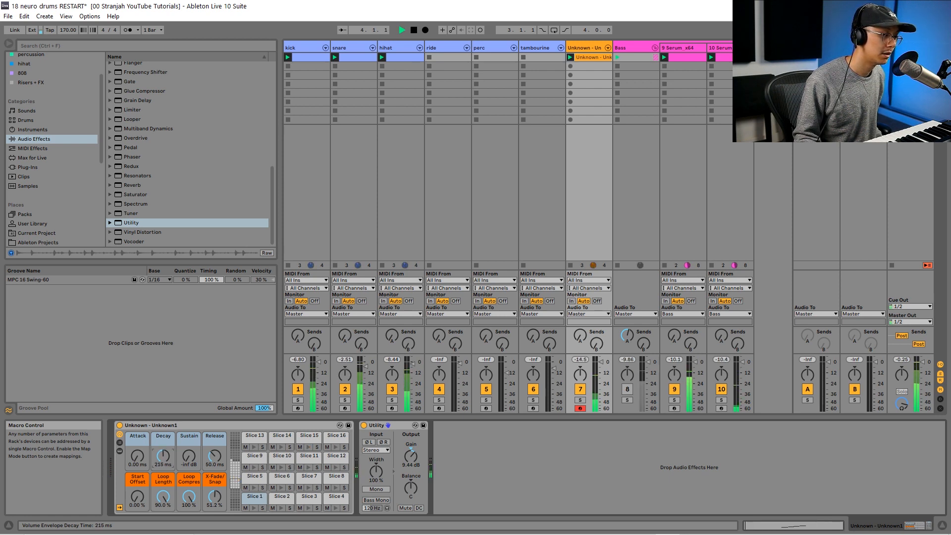
key(space)
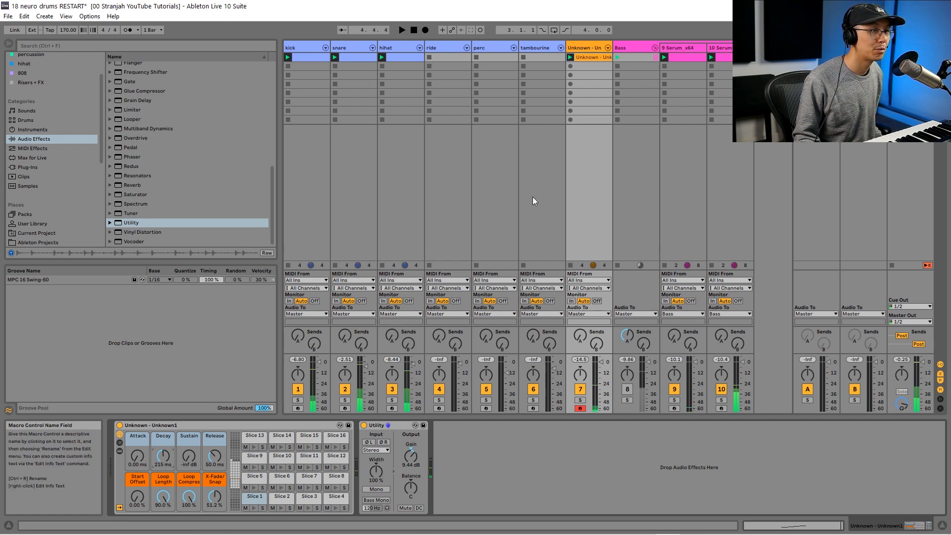
Transpose Slice 15 of the sliced break by +5 st in its sampler controls and play the mix.
click(252, 505)
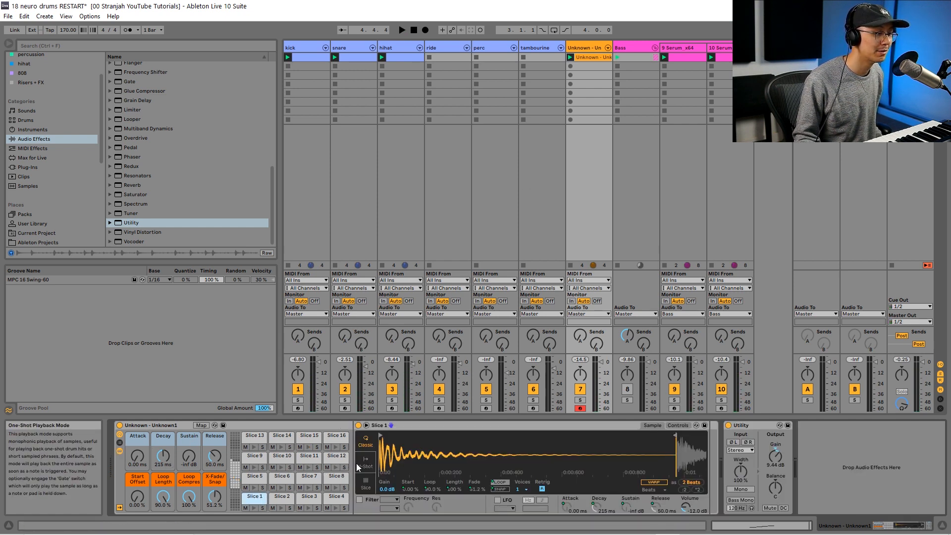
key(space)
key(space)
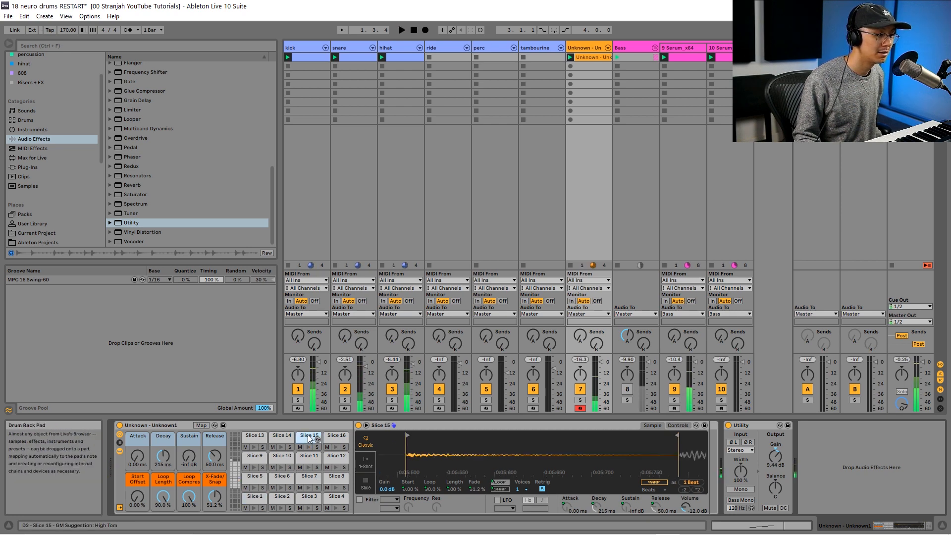
click(308, 438)
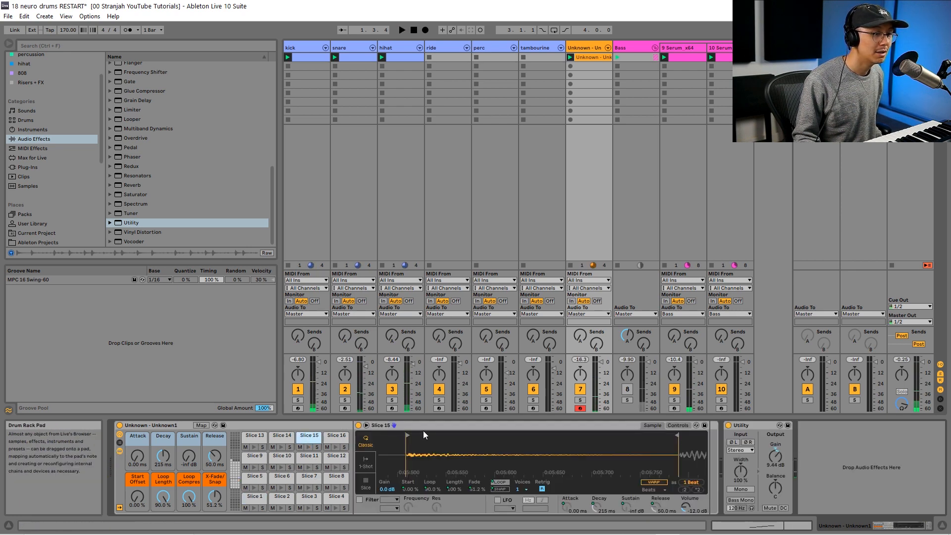
click(675, 426)
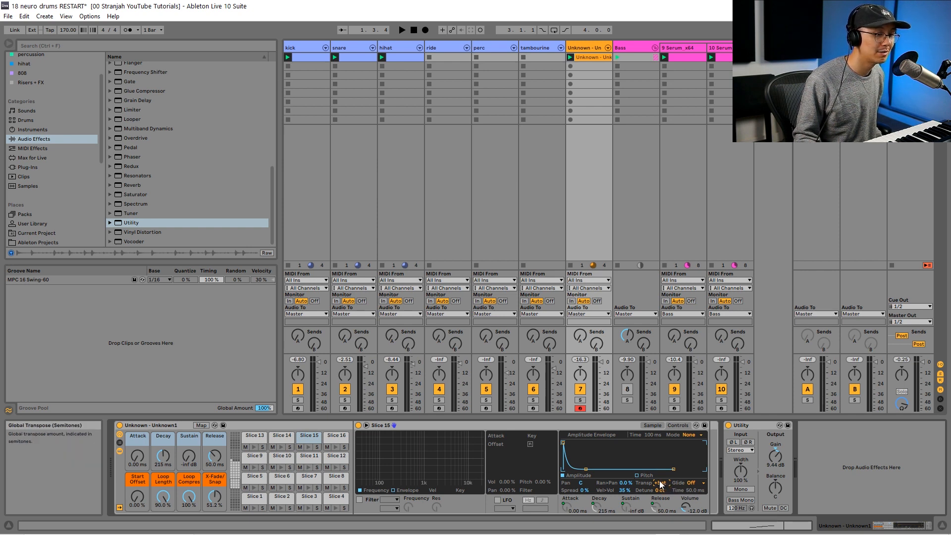
key(space)
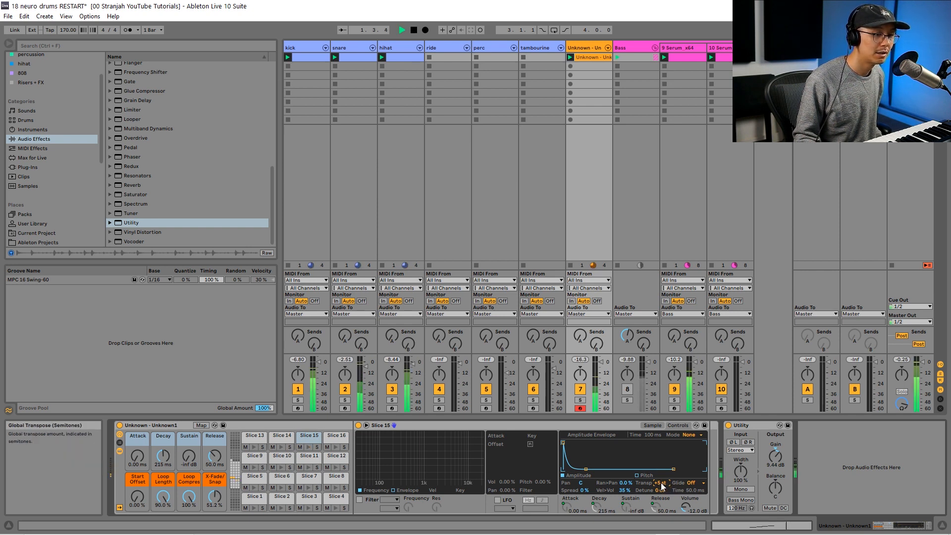
key(space)
Copy Slice 15's transpose value of +5 st to its sibling slices and play the mix.
right_click(664, 487)
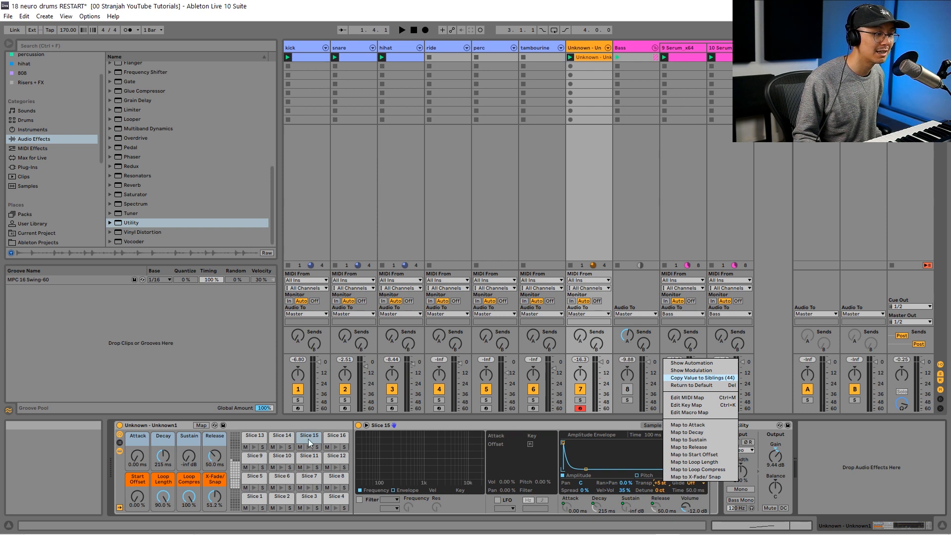
click(704, 378)
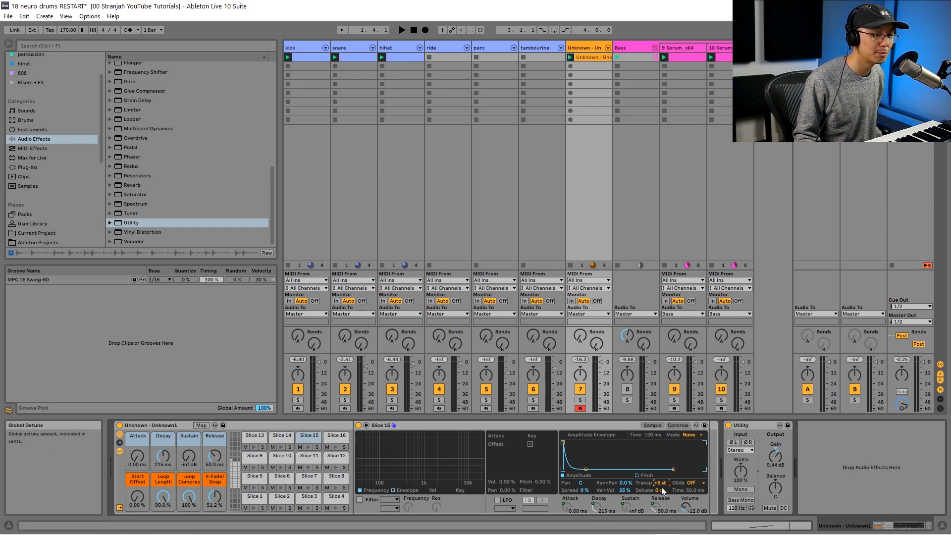
key(space)
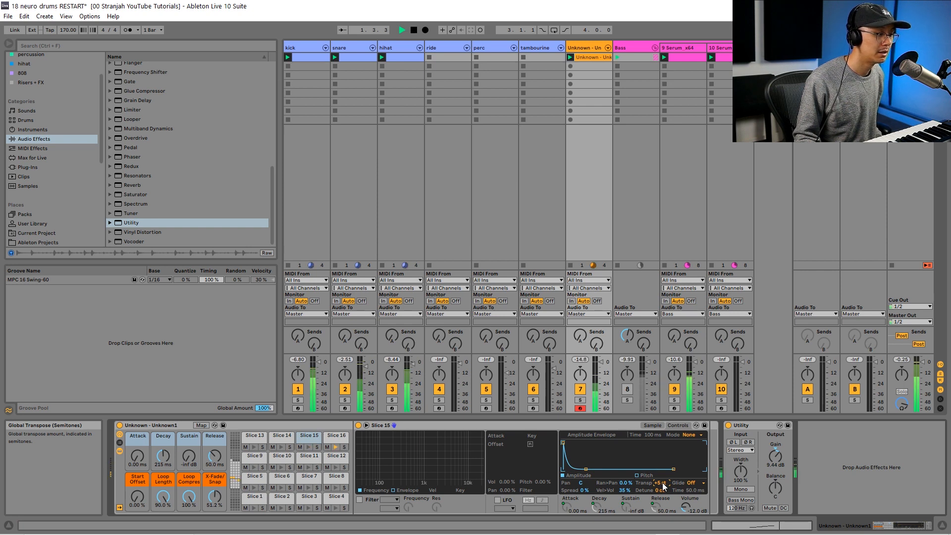
key(space)
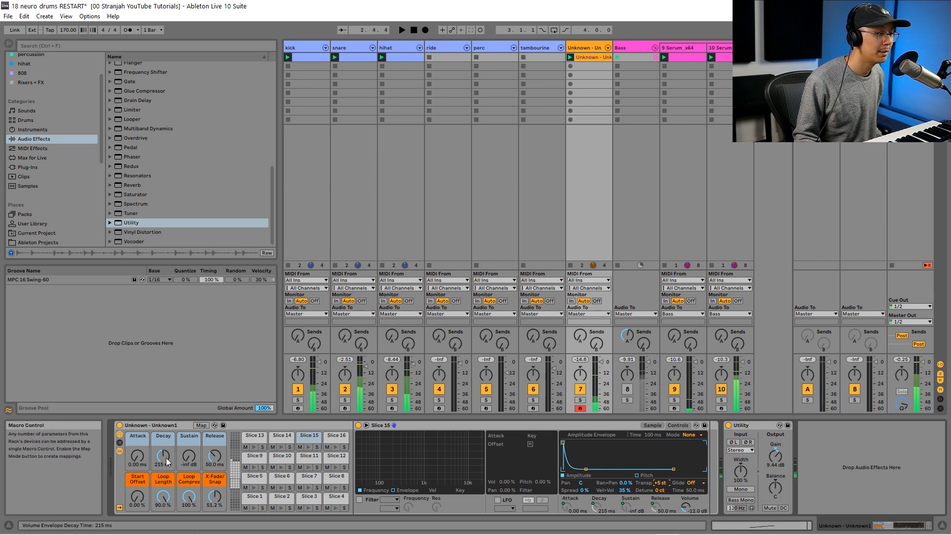
Shorten the break slices by setting the rack's Decay to 197 ms, and play the mix.
mouse_move(166, 458)
mouse_down()
mouse_move(166, 471)
mouse_move(165, 463)
mouse_up()
key(space)
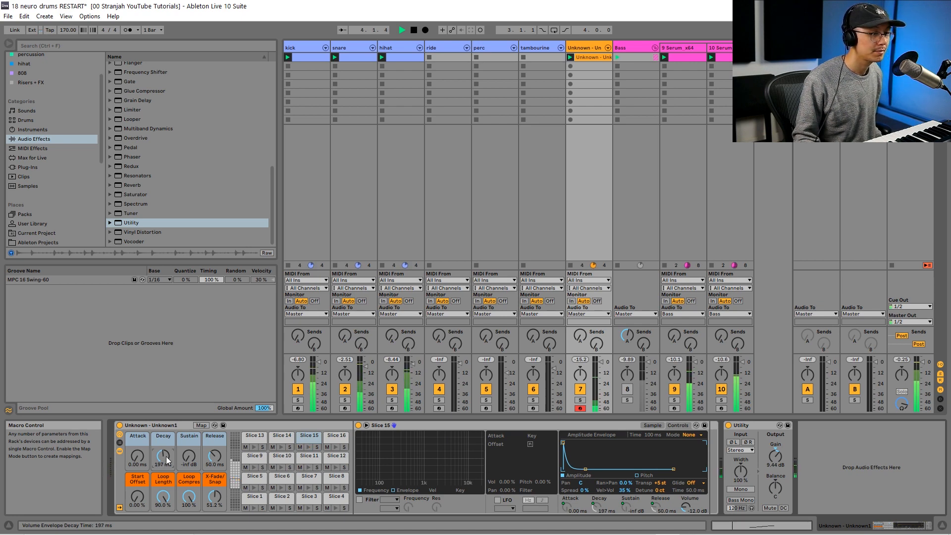
key(space)
Deactivate the Slice 18 note in the sliced break's MIDI clip and play the mix.
double_click(594, 57)
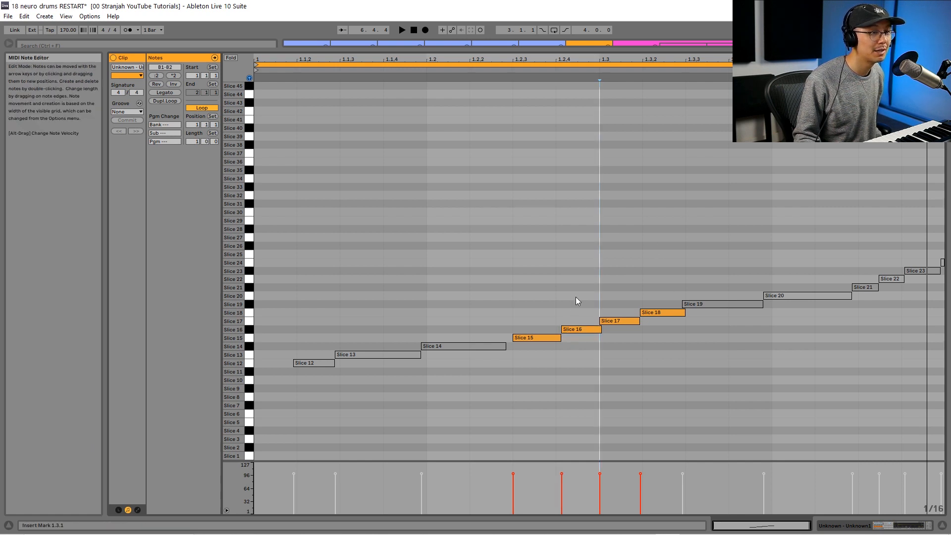
drag(576, 296, 574, 367)
drag(656, 264, 655, 349)
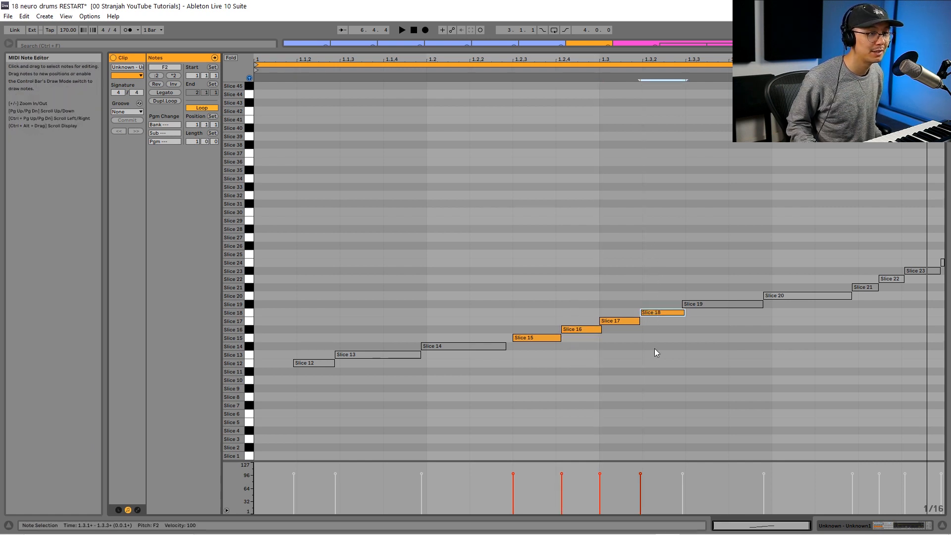
key(space)
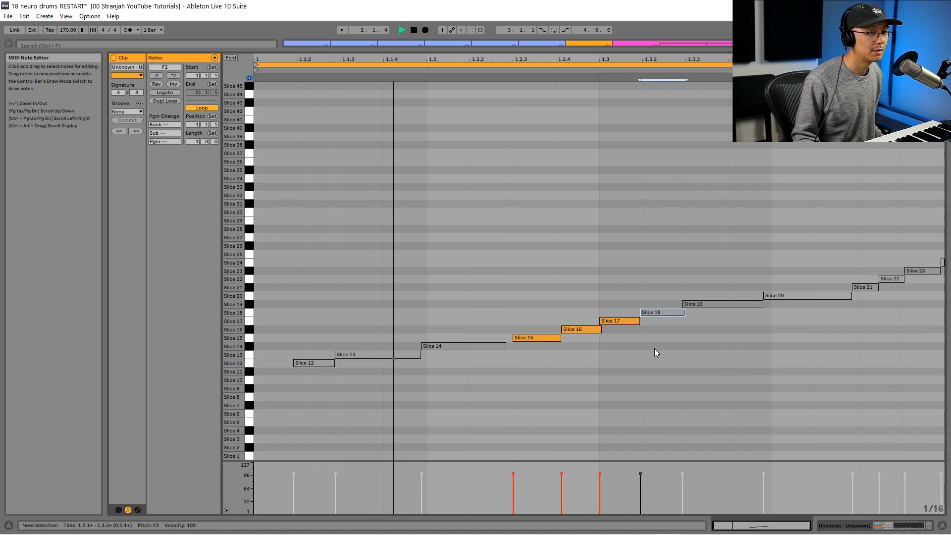
key(shift+Tab)
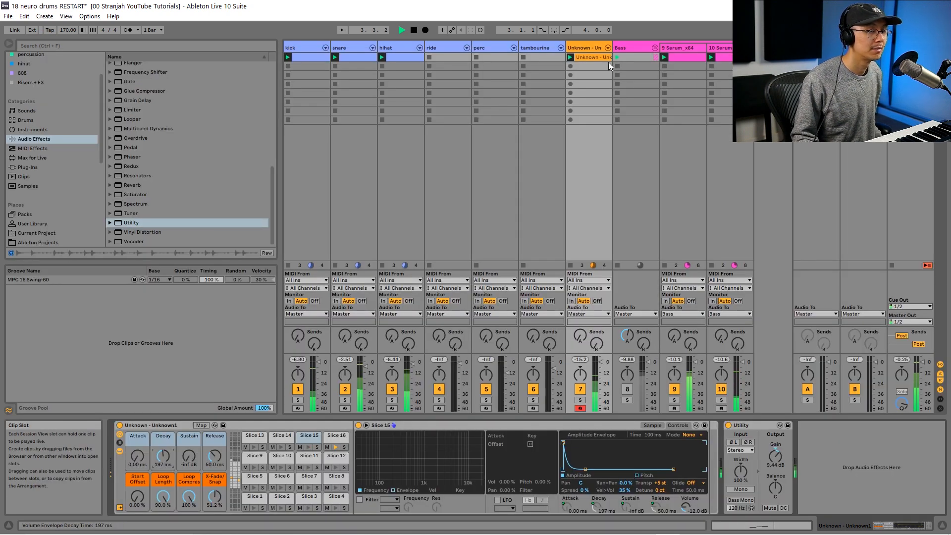
key(shift+Tab)
key(space)
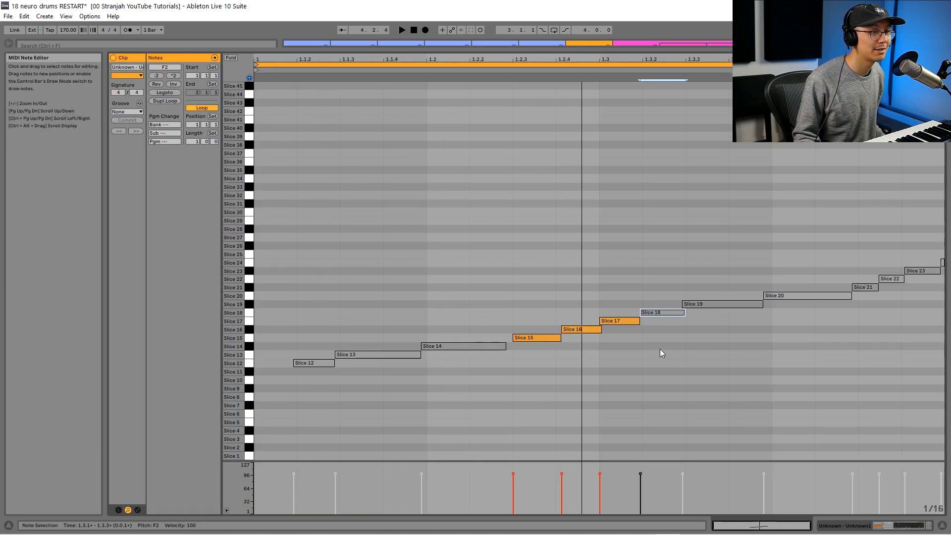
key(shift+Tab)
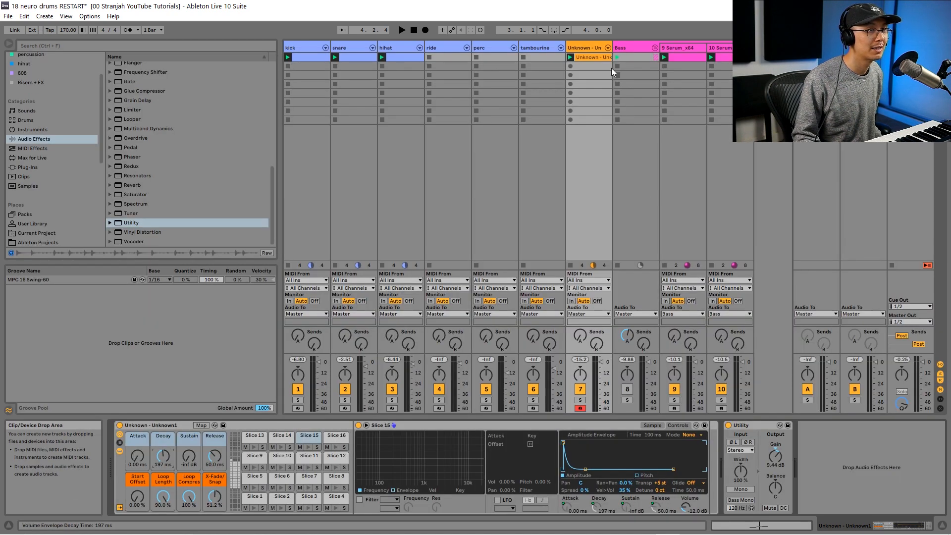
key(shift+Tab)
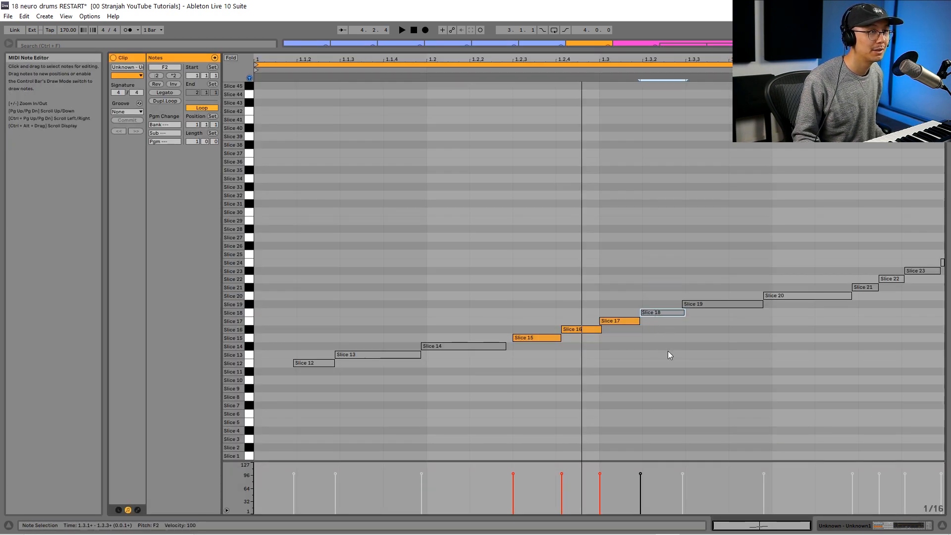
Create an empty MIDI clip on the perc track and audition its PERCUSSION VARIOUS109, Clave-808 and MJ_Clave2 samples.
key(shift+Tab)
double_click(490, 57)
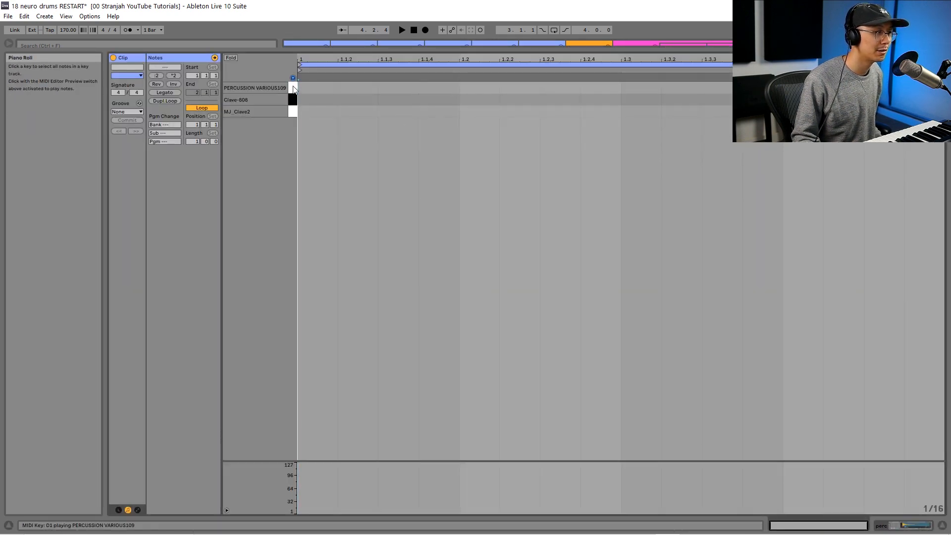
click(293, 102)
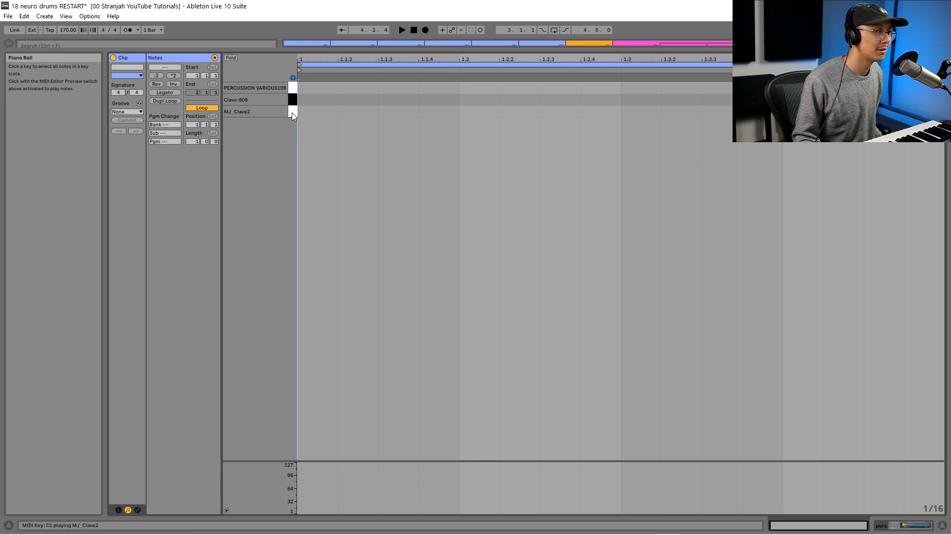
click(293, 112)
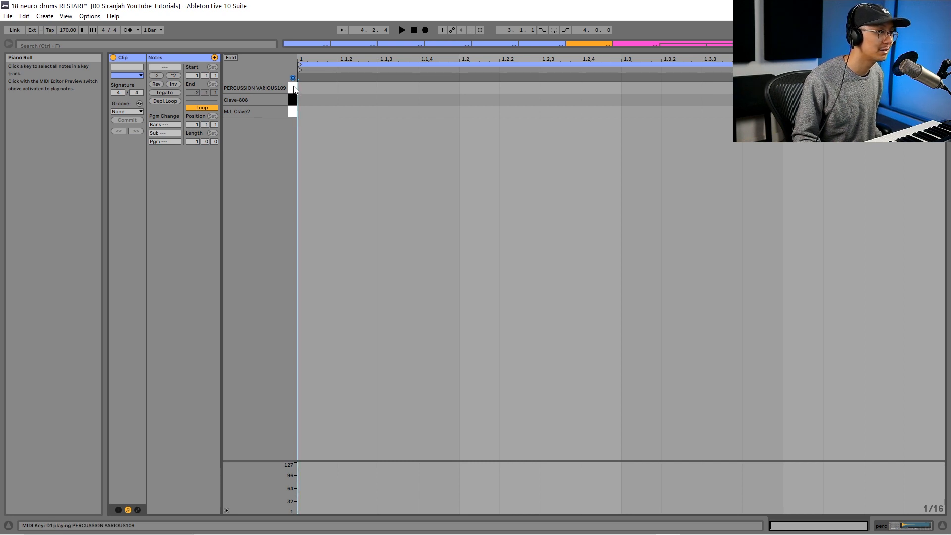
click(293, 89)
click(294, 88)
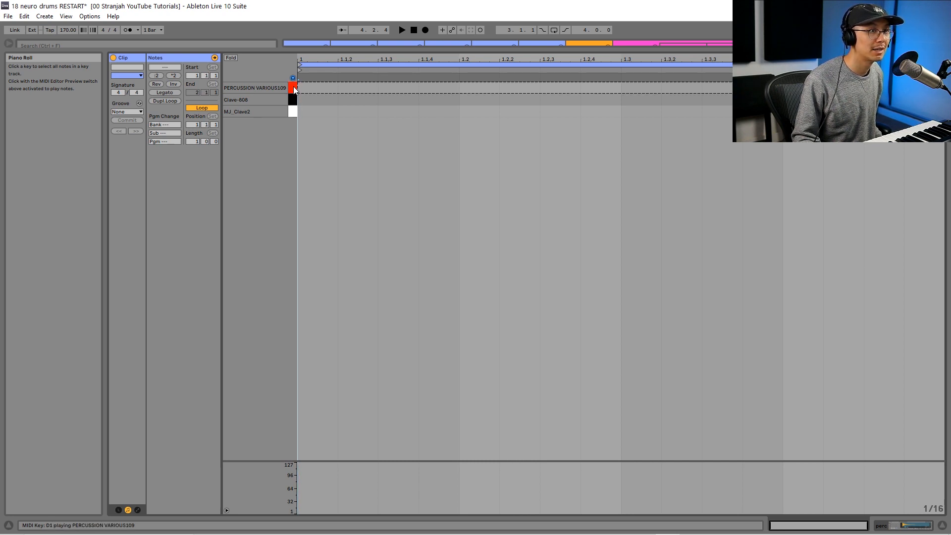
Add a 1/16 note at 1.3.2 in the perc clip and move it onto MJ_Clave2, comparing the samples in the playing mix.
double_click(678, 89)
key(space)
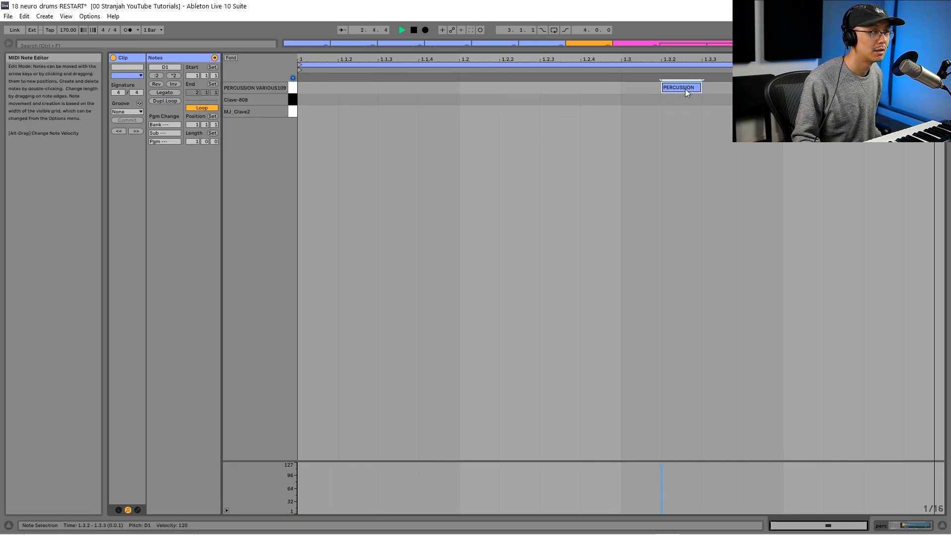
drag(685, 88, 683, 101)
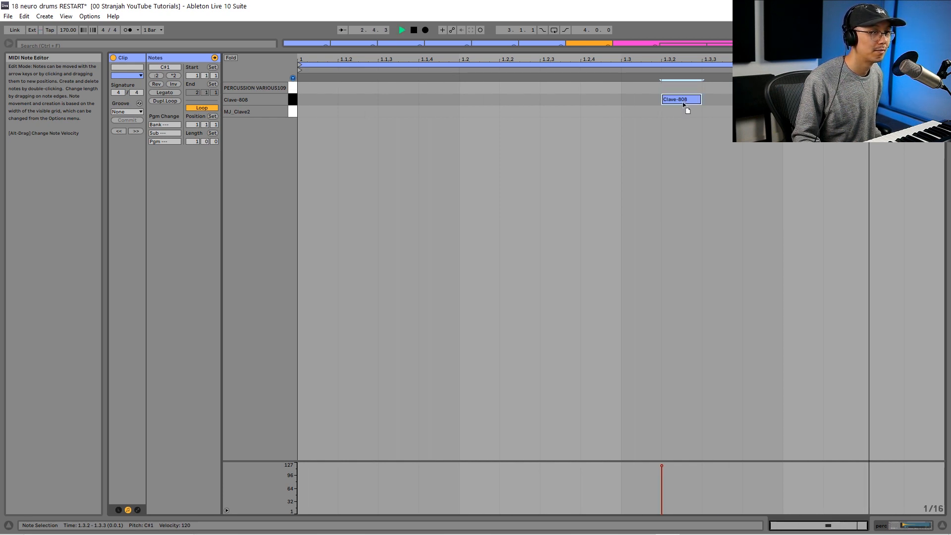
drag(683, 102, 679, 114)
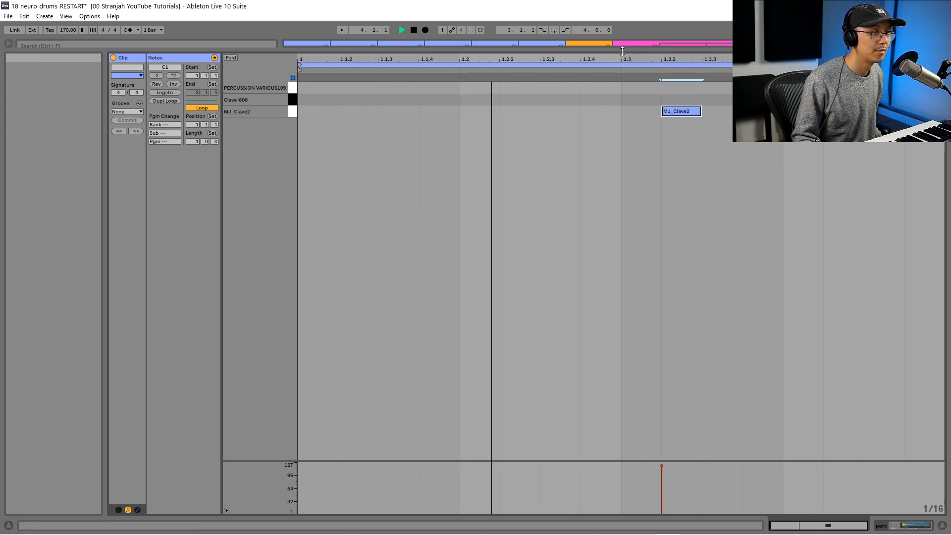
drag(623, 51, 627, 205)
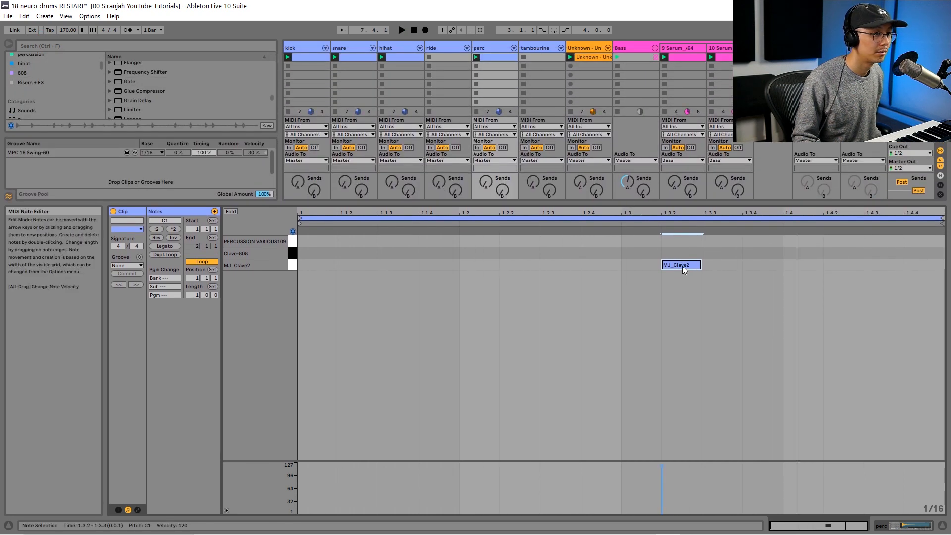
key(space)
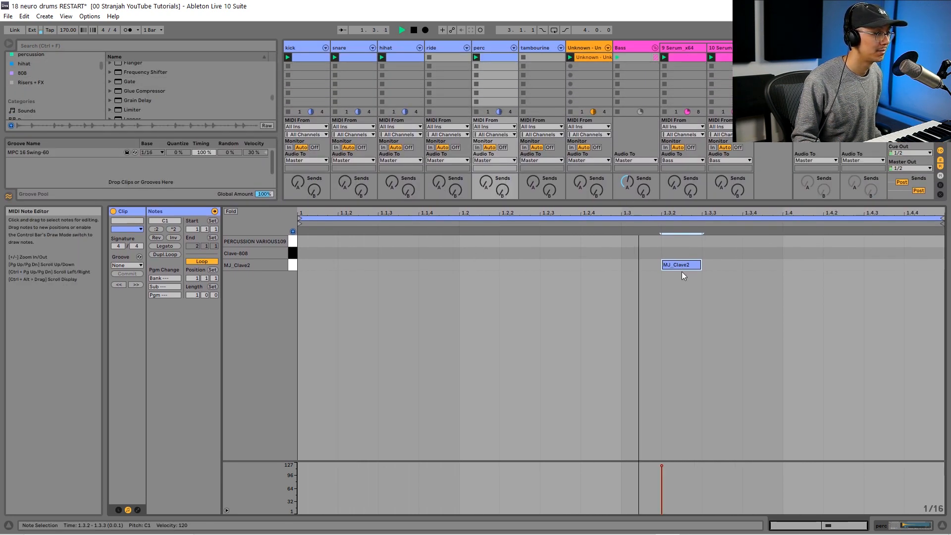
key(space)
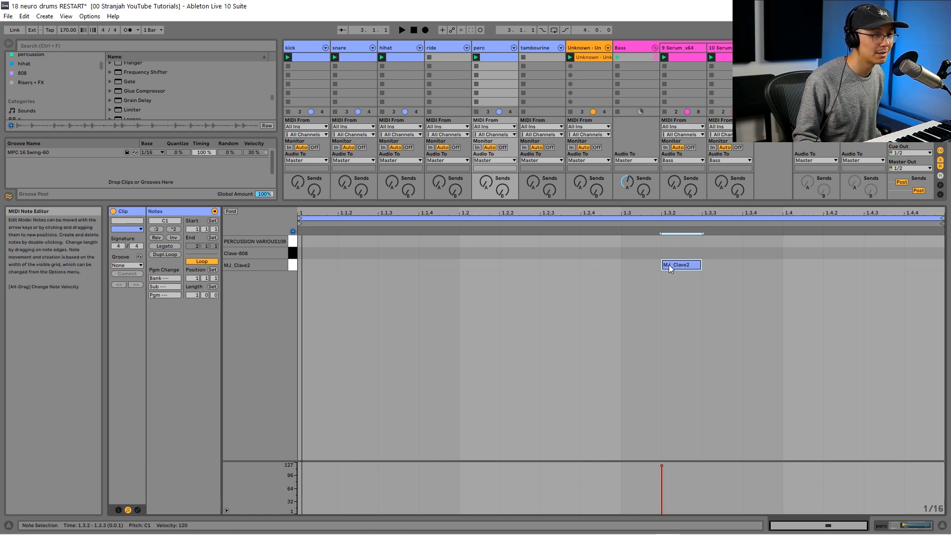
Shift the MJ_Clave2 note slightly later than 1.3.2, off the grid, and play the mix to check its timing.
drag(669, 265, 675, 265)
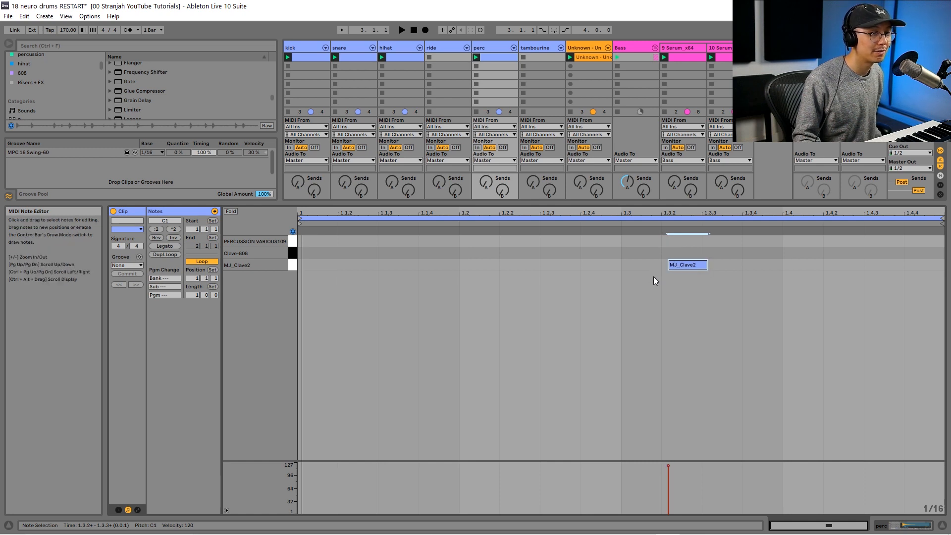
key(space)
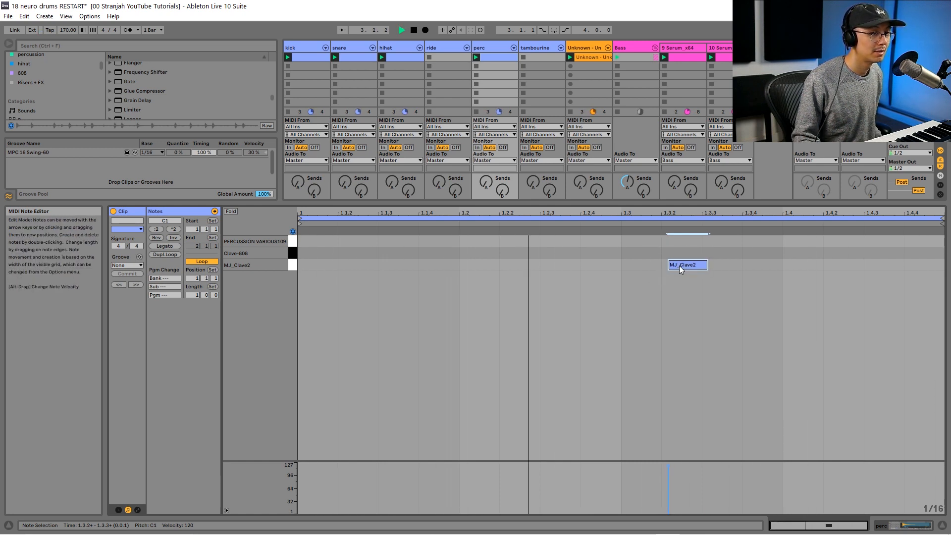
key(space)
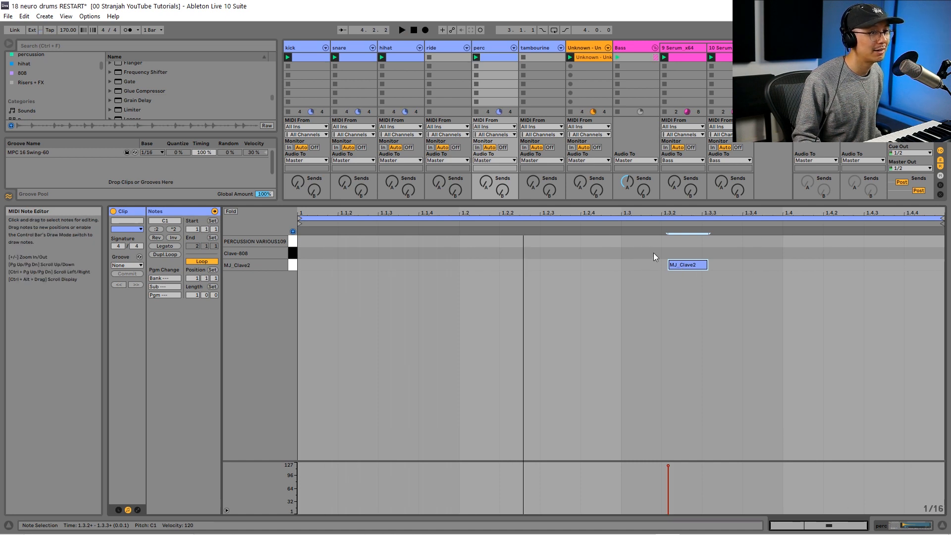
key(space)
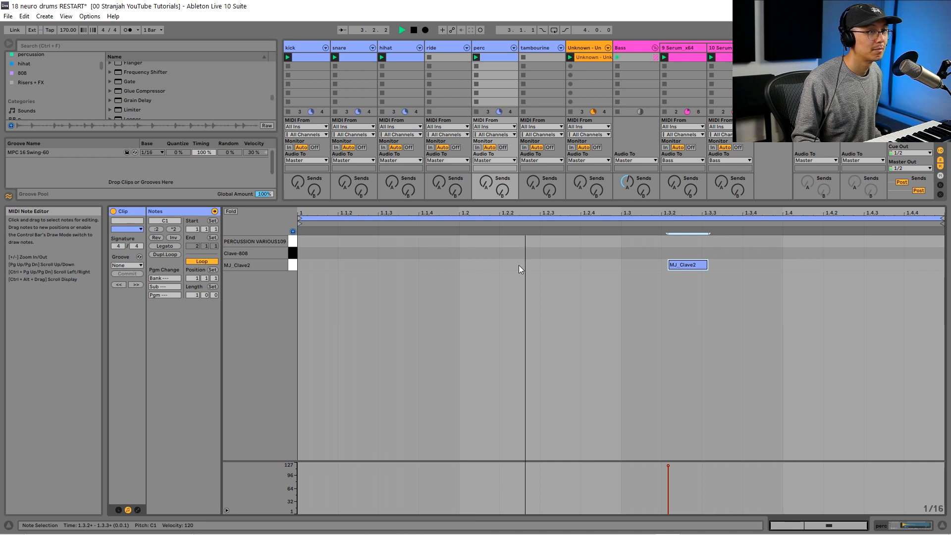
key(space)
Try the shifted perc note on PERCUSSION VARIOUS109 and Clave-808 during playback, and return it to MJ_Clave2.
key(Up)
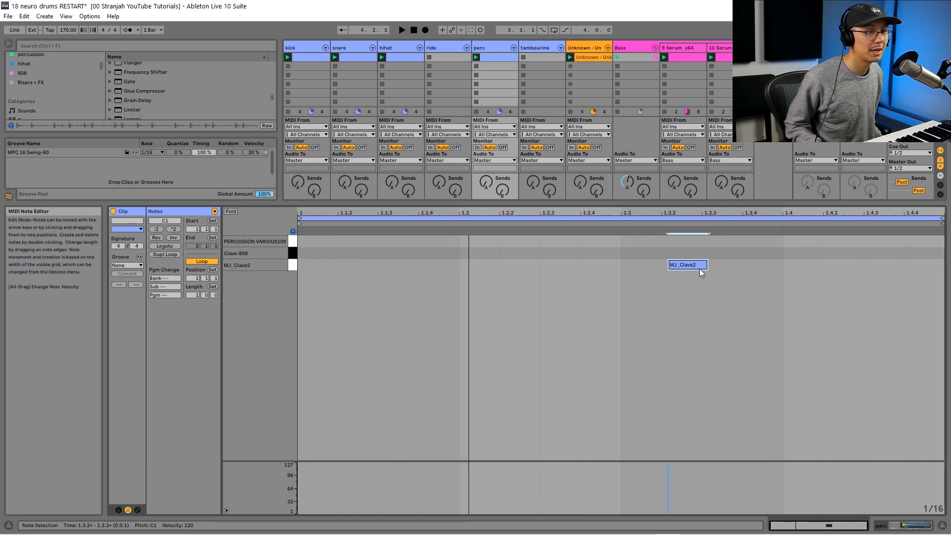
key(Up)
key(space)
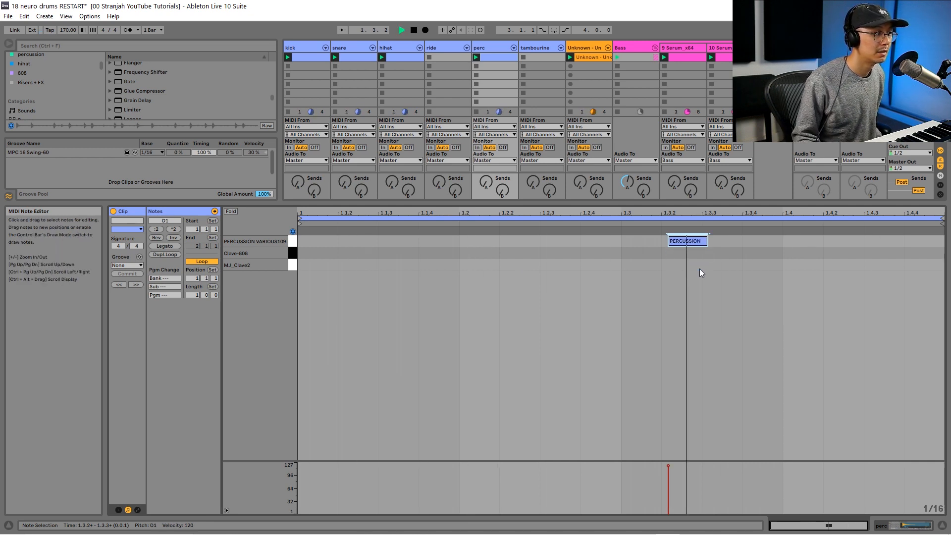
key(Down)
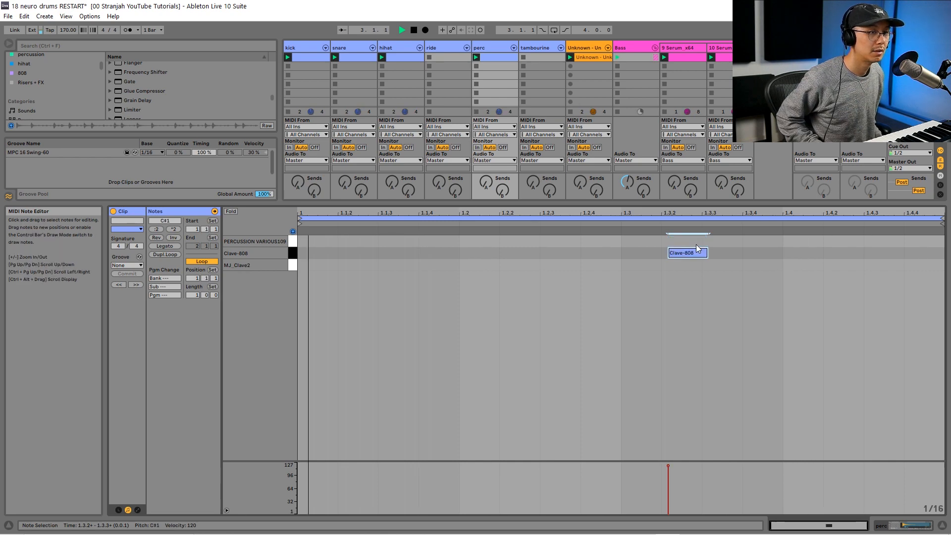
key(Down)
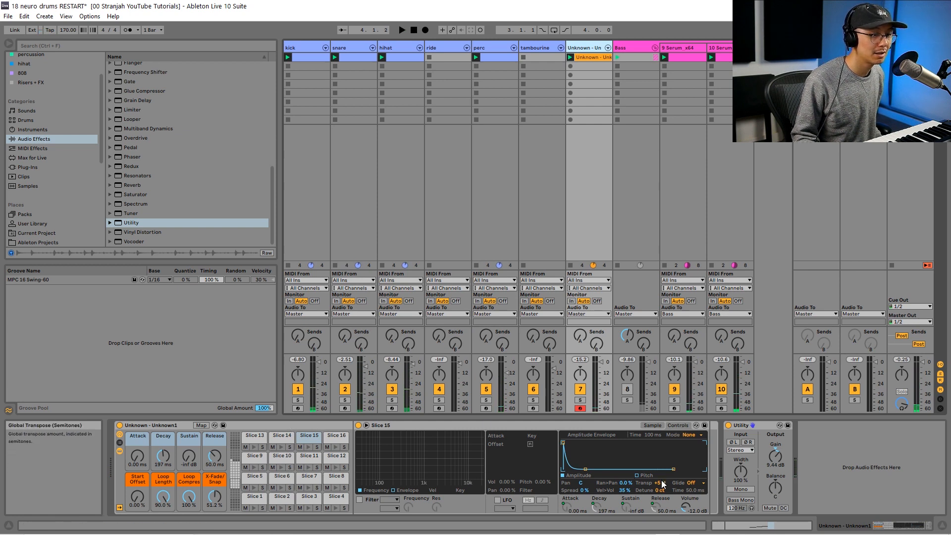
Transpose the sliced break's Slice 15 to +7 st, copy the value to its sibling slices, and play the mix.
drag(660, 482, 661, 478)
right_click(663, 485)
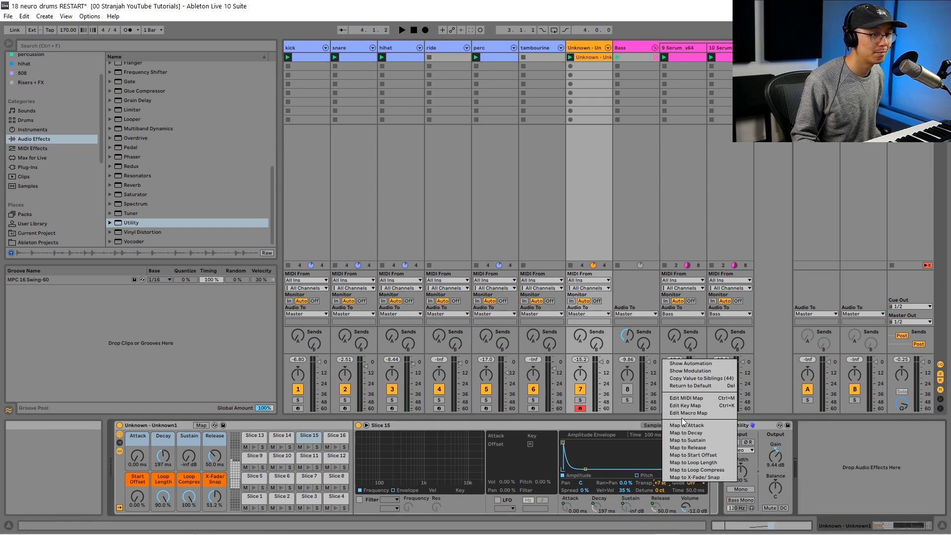
click(684, 381)
key(space)
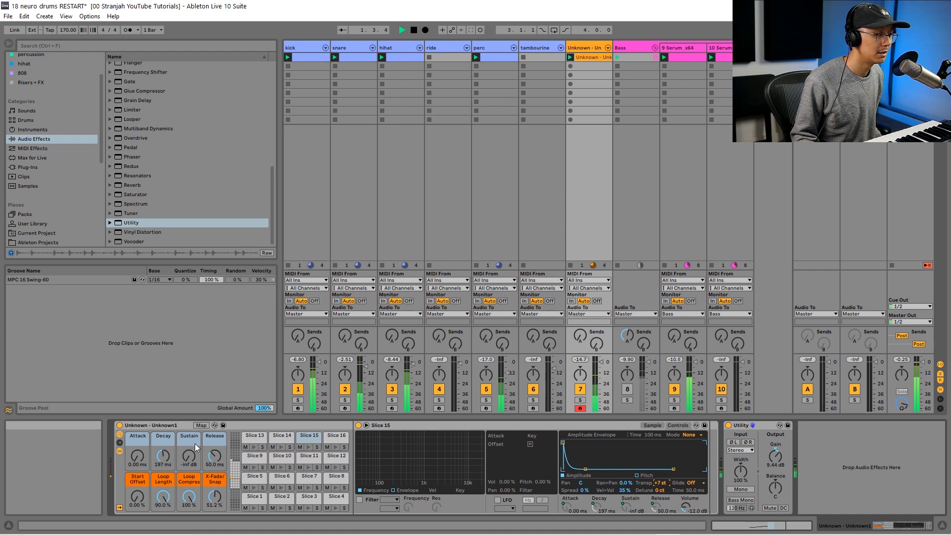
Shorten the sliced break's Decay macro to 98.6 ms while checking it in the playing mix.
drag(163, 456, 163, 461)
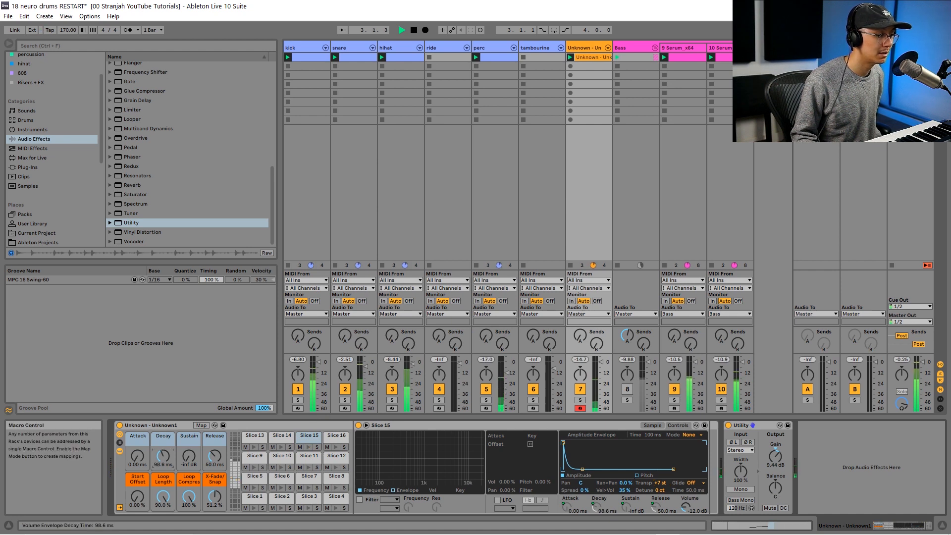
key(space)
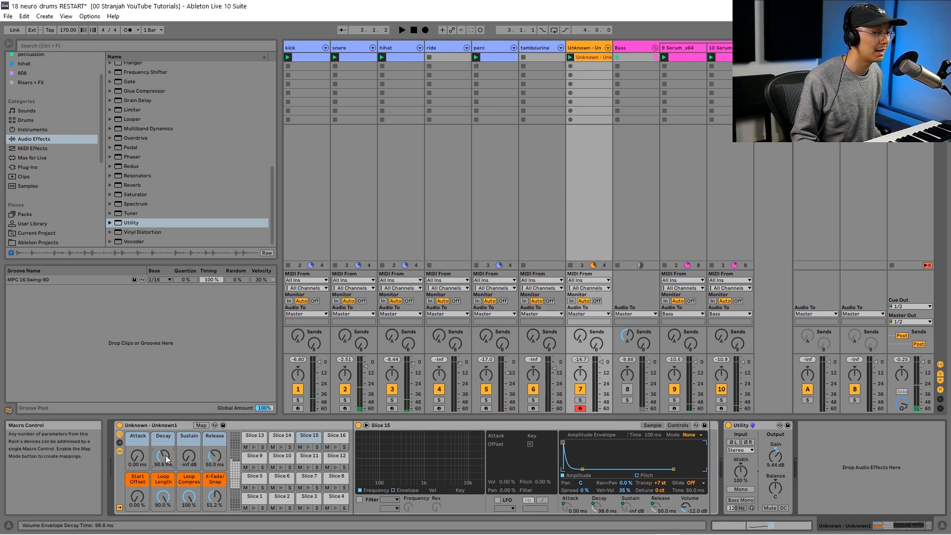
key(space)
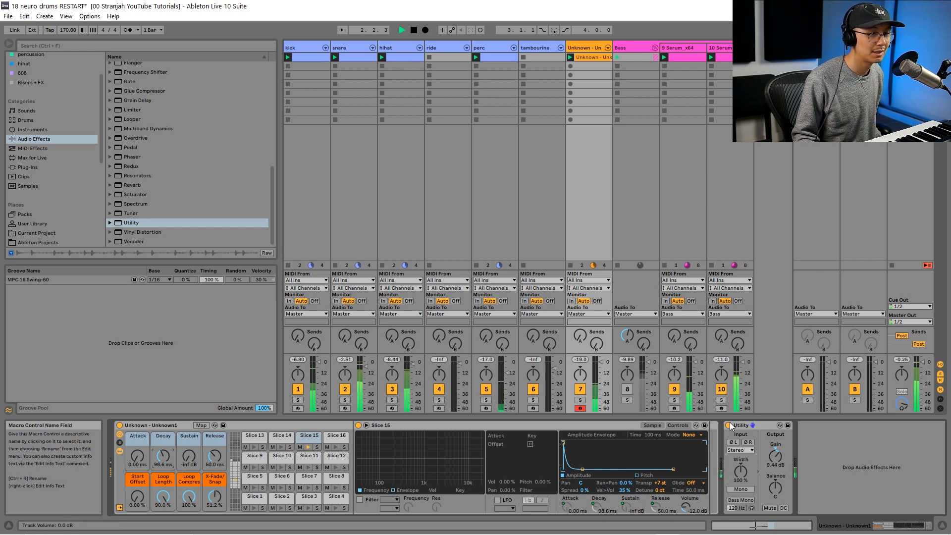
Raise the Utility gain on the sliced break track to 12.8 dB during playback and check the mix.
drag(769, 460, 769, 451)
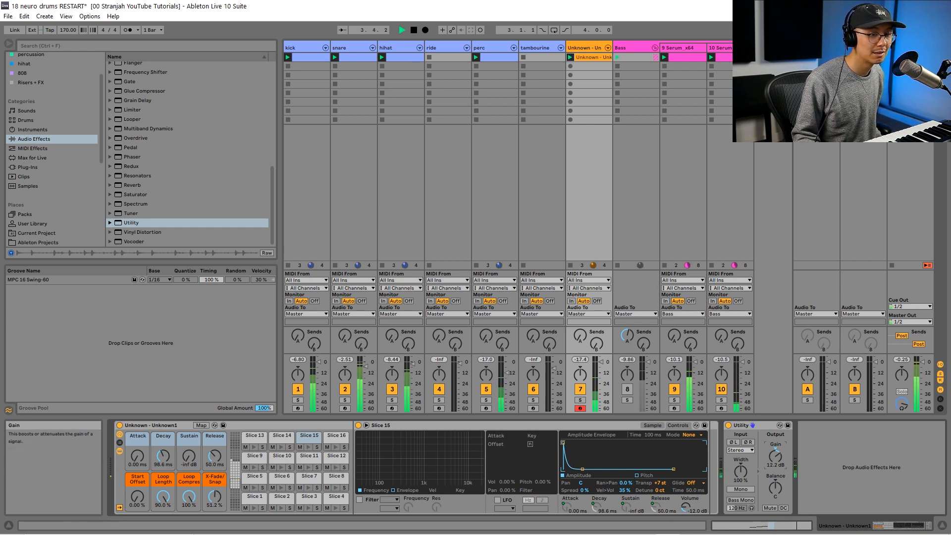
drag(775, 455, 775, 456)
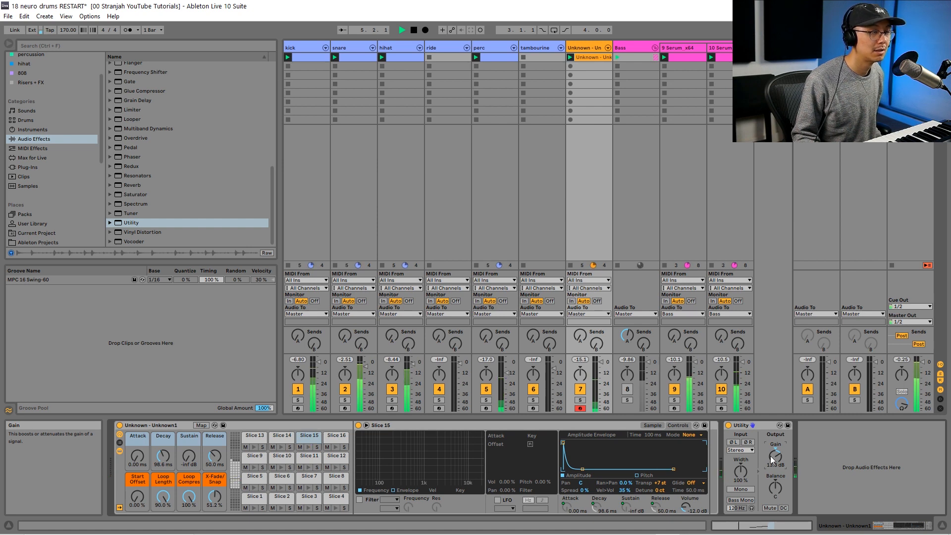
key(space)
key(space)
key(space)
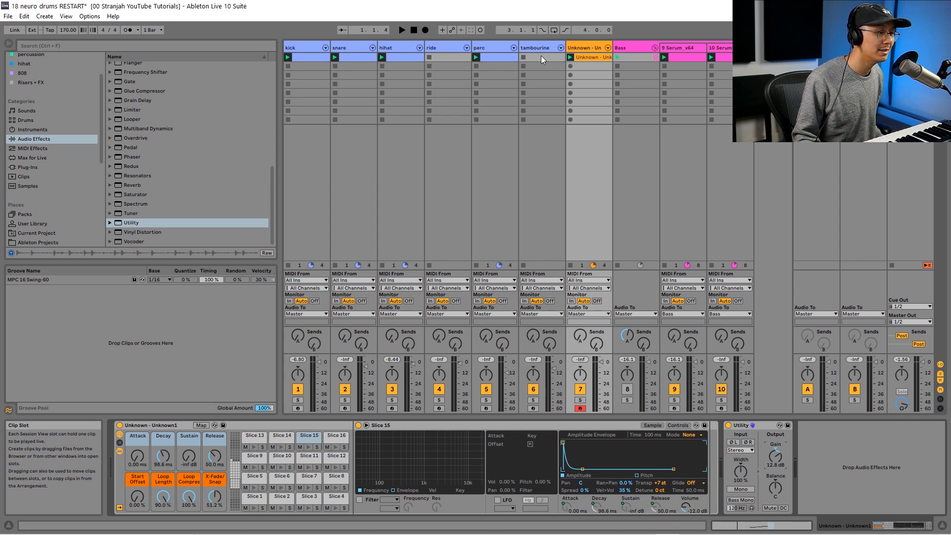
Create a MIDI clip on the tambourine track and draw four 1/16 TAM50 notes across the first beat.
double_click(541, 56)
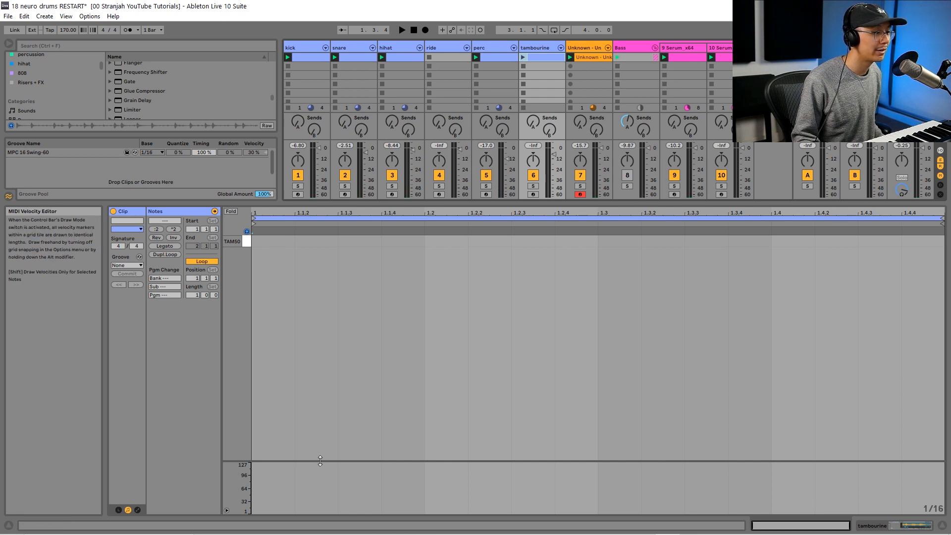
drag(320, 461, 319, 426)
mouse_move(269, 238)
mouse_down()
mouse_move(446, 241)
mouse_move(436, 241)
mouse_up()
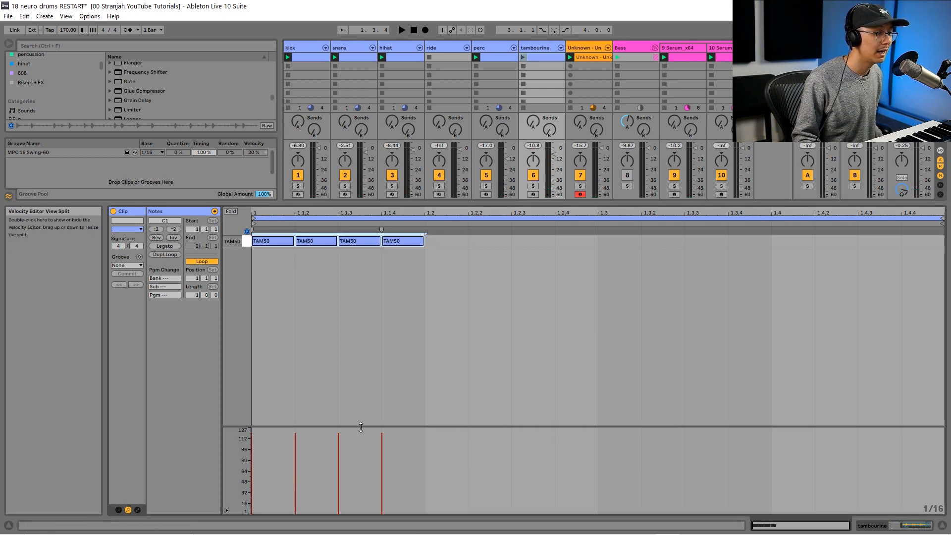
Lower the second, third and fourth tambourine notes' velocities to about 30, 64 and 26, leaving the first as the accent.
drag(363, 426, 361, 351)
click(331, 319)
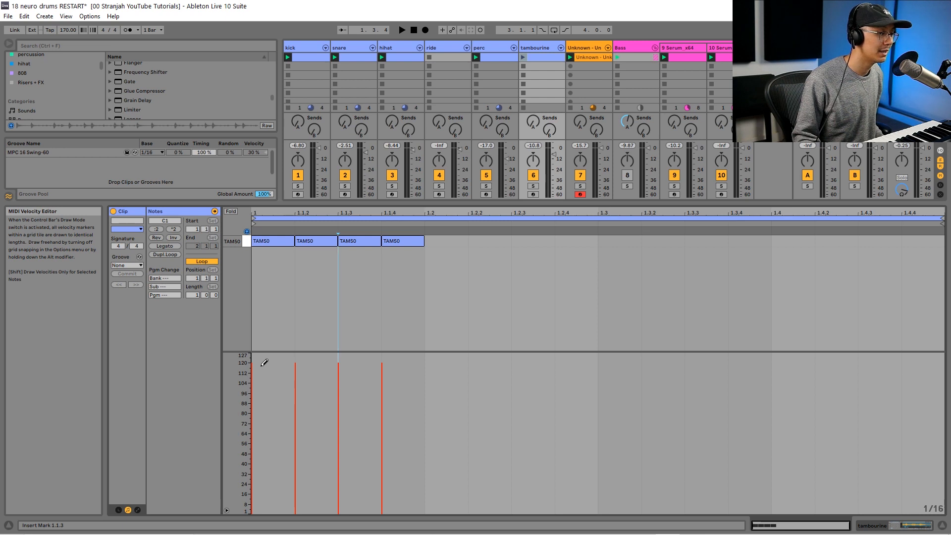
click(296, 477)
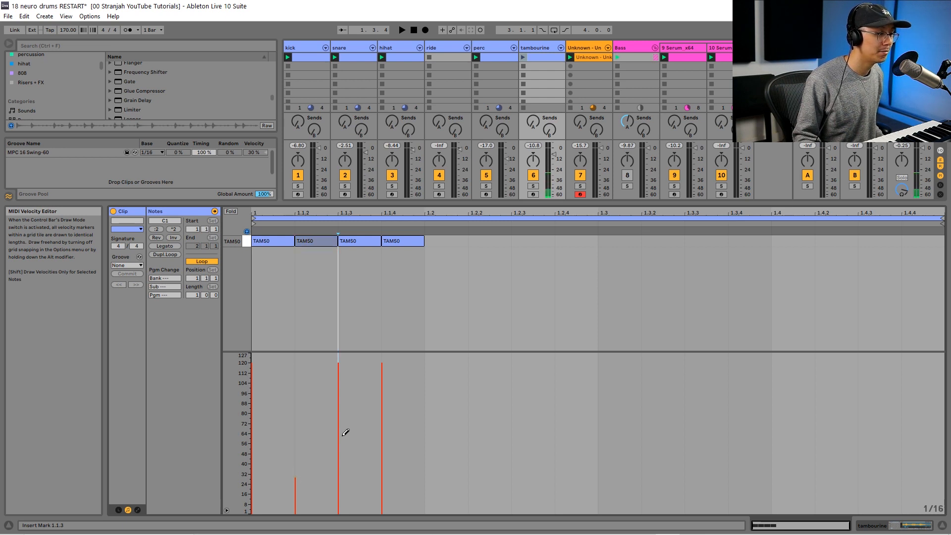
click(343, 436)
click(388, 481)
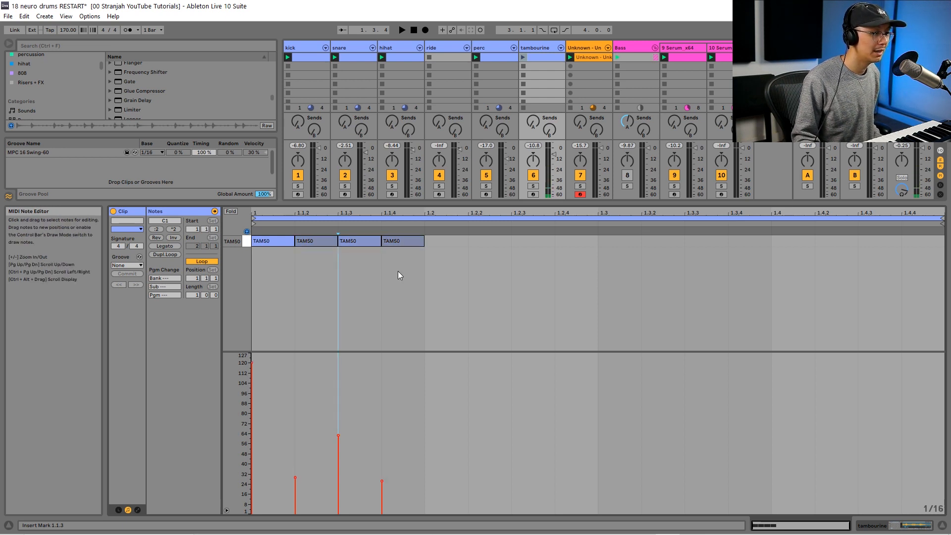
Duplicate the four accented tambourine notes to fill the one-bar clip, and solo the track to play the pattern.
drag(400, 275, 245, 189)
key(ctrl+d)
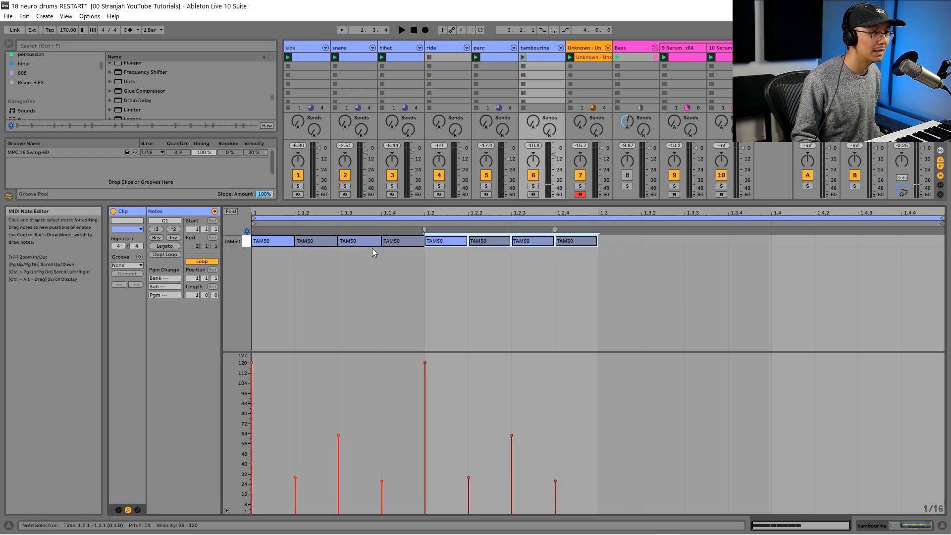
key(ctrl+d)
key(ctrl+d)
click(533, 186)
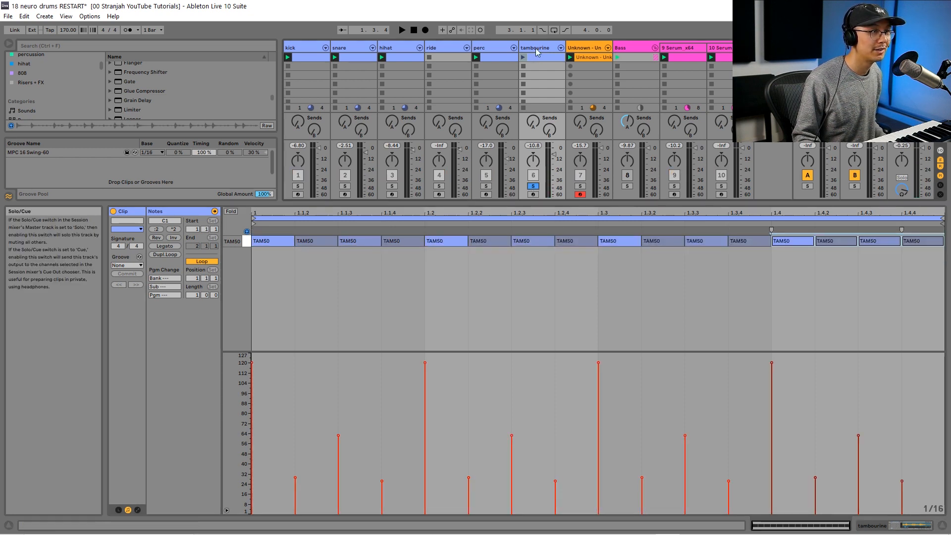
key(space)
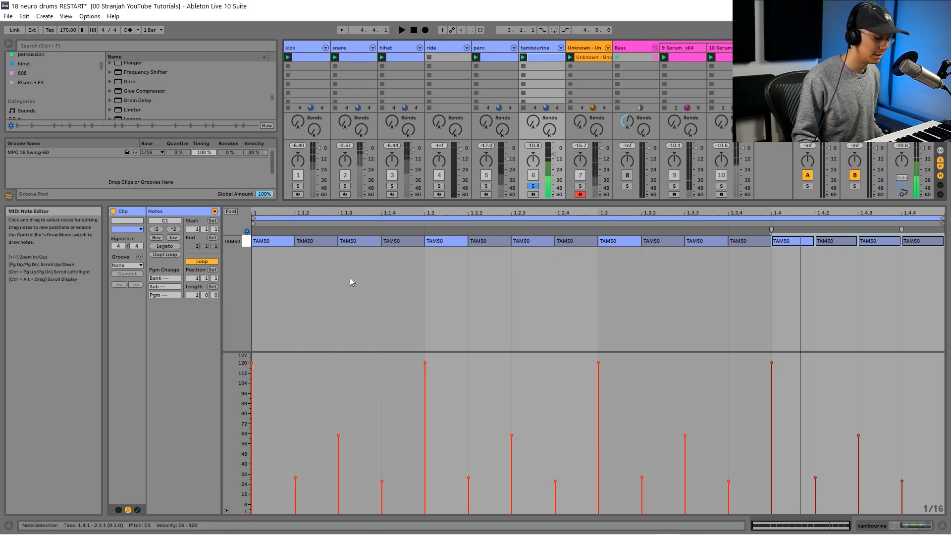
Try redrawing the tambourine notes from 1.1.2 onward at a uniform velocity of 120, play them, and undo the change.
key(b)
click(335, 266)
click(321, 240)
mouse_move(321, 240)
mouse_down()
mouse_move(702, 261)
mouse_move(921, 254)
mouse_up()
key(space)
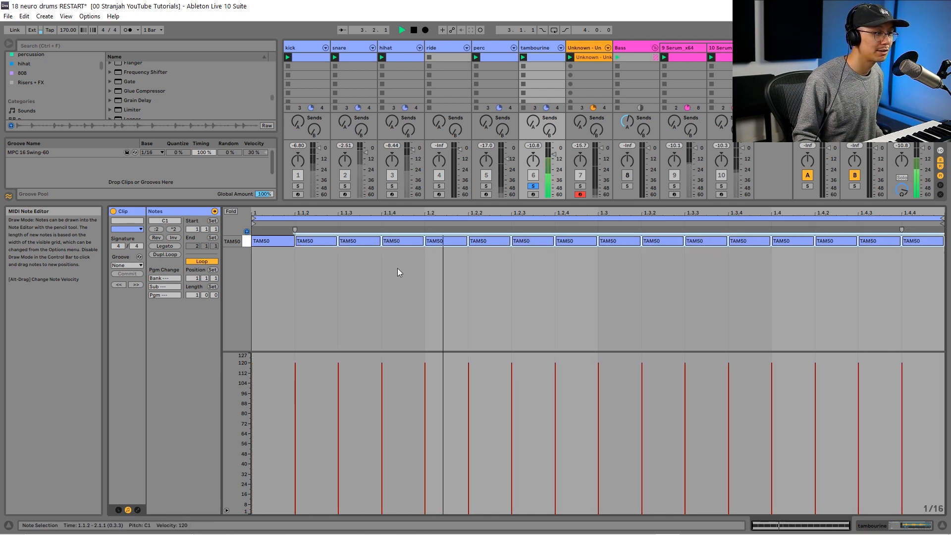
key(space)
key(ctrl+z)
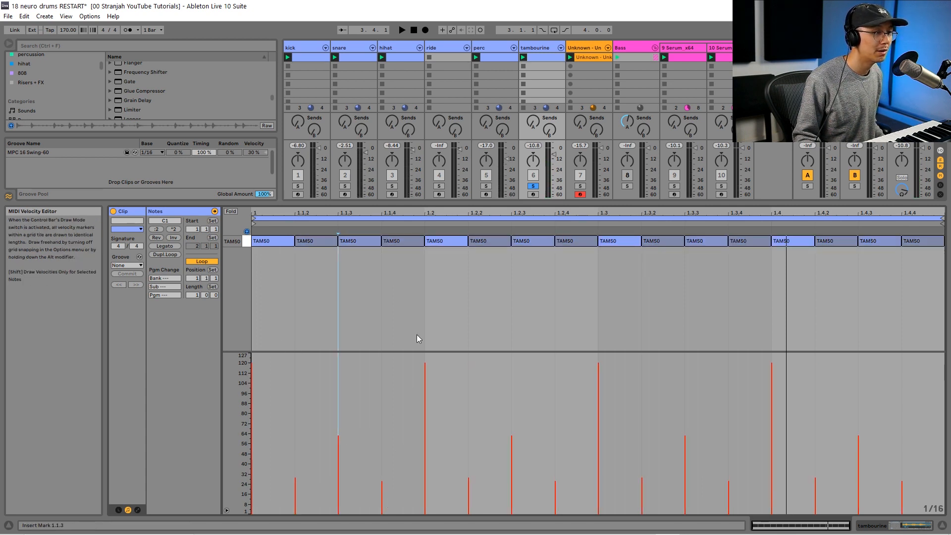
Play the accented tambourine pattern soloed, and unsolo the track to hear it in the full mix.
key(space)
click(400, 280)
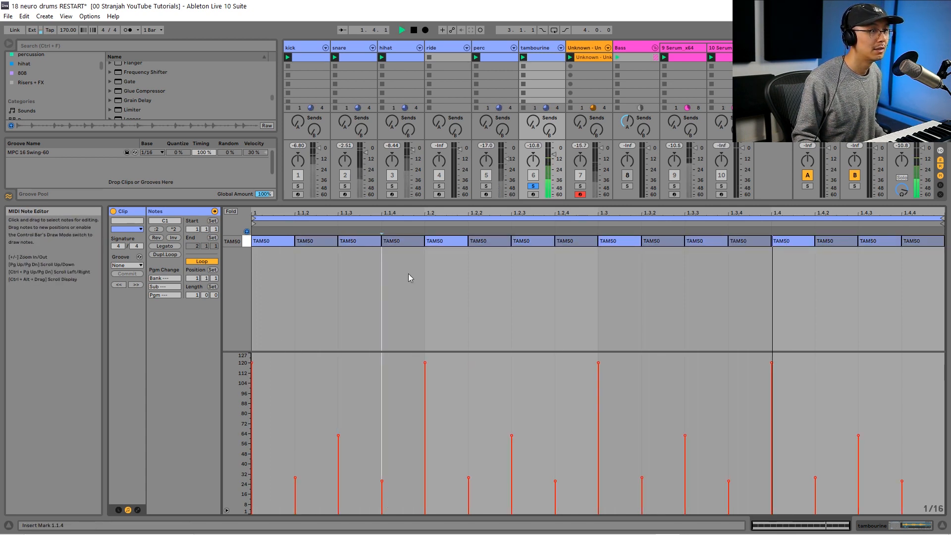
key(space)
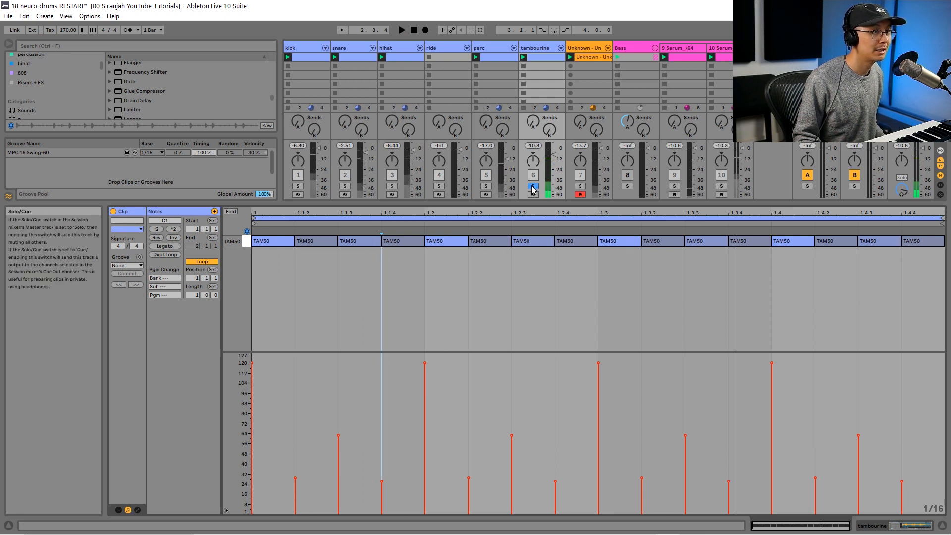
click(533, 186)
key(space)
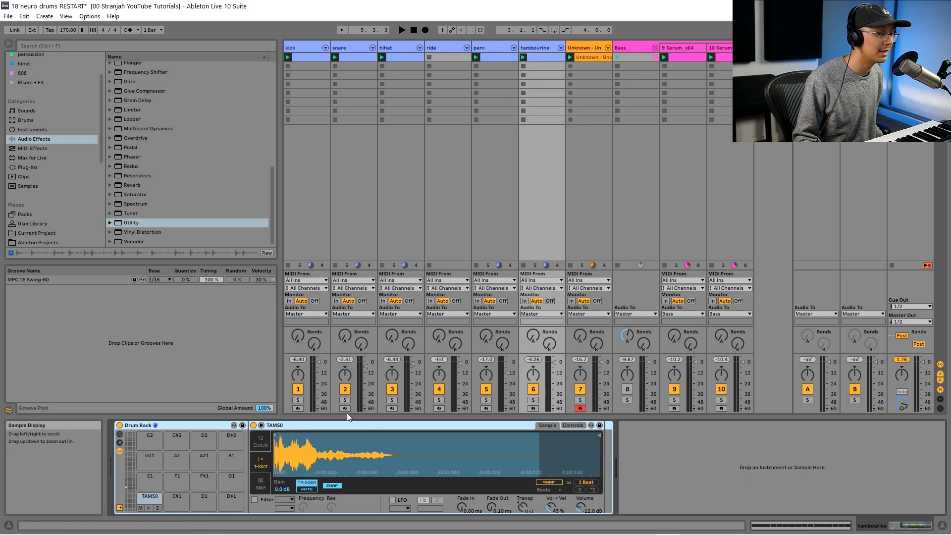
Turn off Snap for the TAM50 sample, shorten its end to just the initial hit, and play the mix.
click(333, 485)
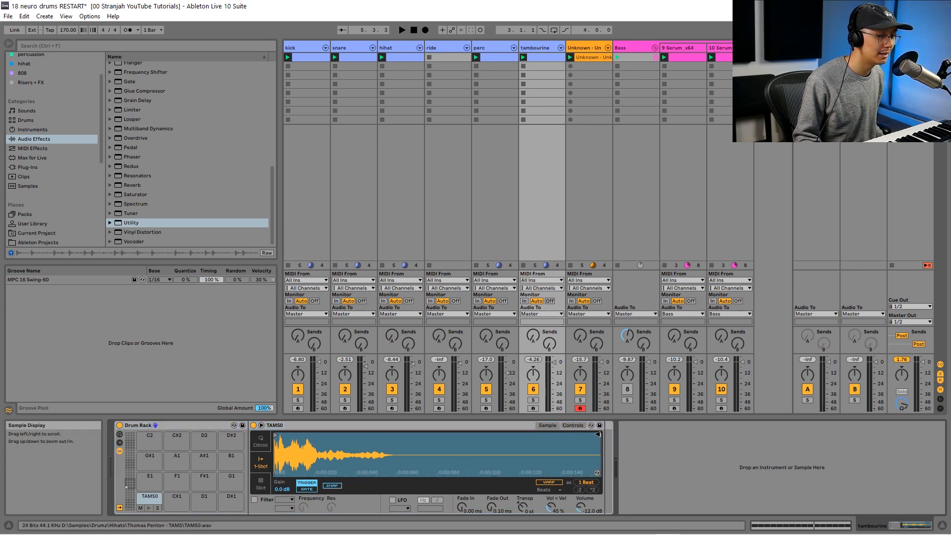
drag(598, 435, 307, 431)
key(space)
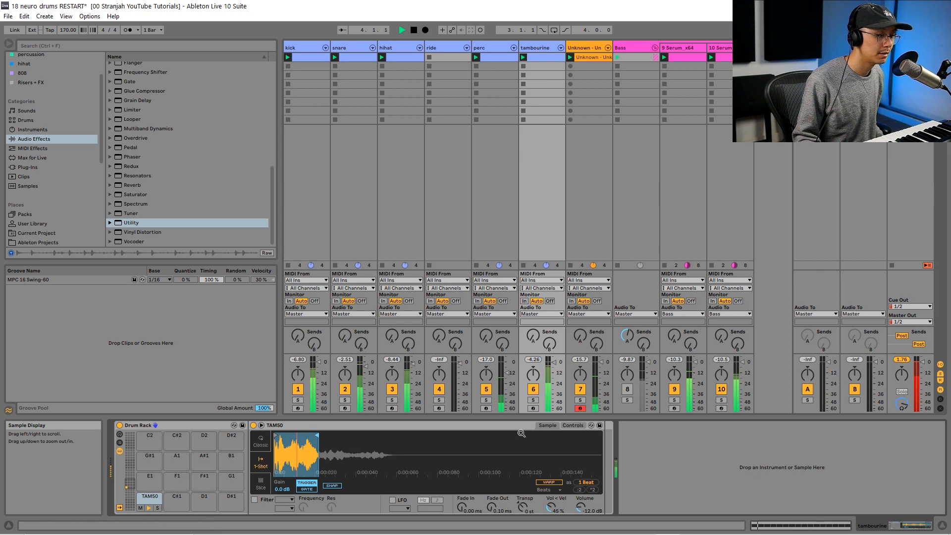
key(space)
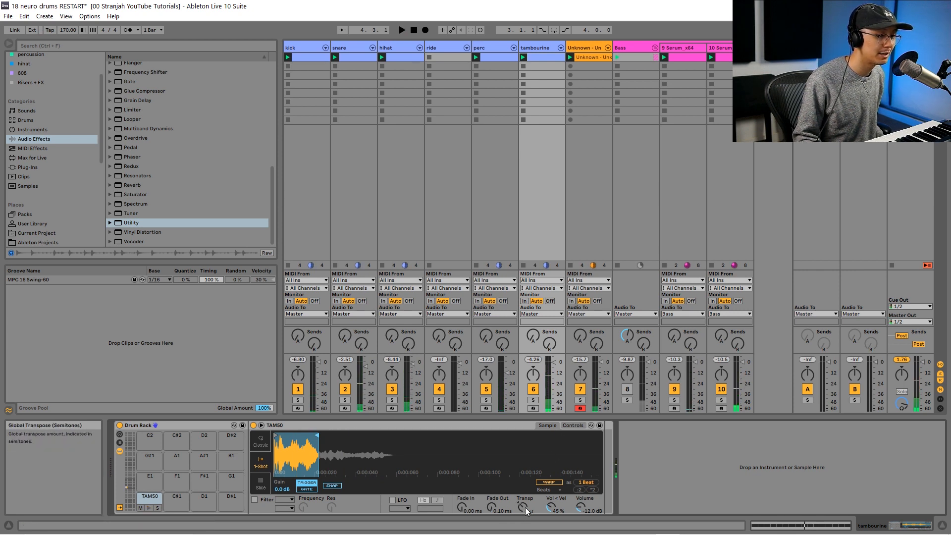
Transpose the TAM50 sample to +8 st and adjust the tambourine track's volume against the playing mix.
drag(523, 507, 523, 505)
key(space)
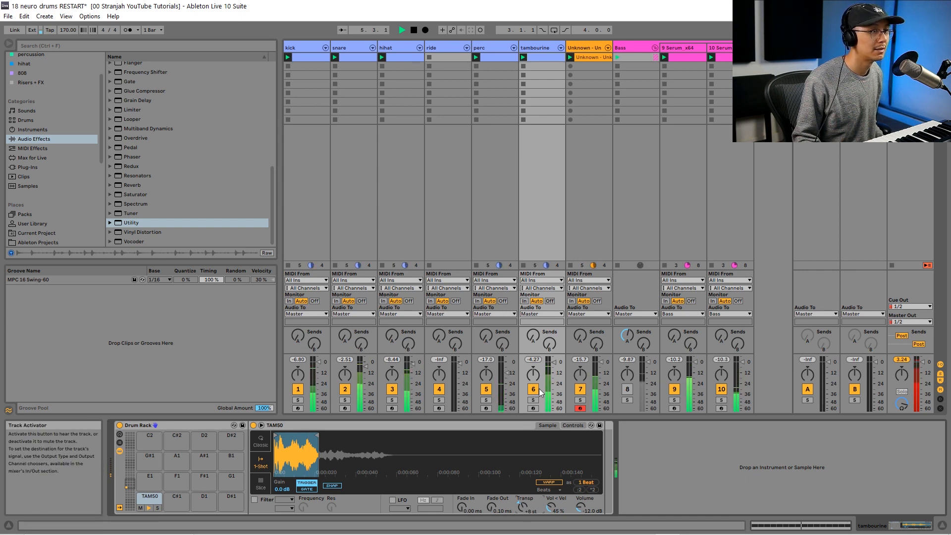
key(space)
click(554, 365)
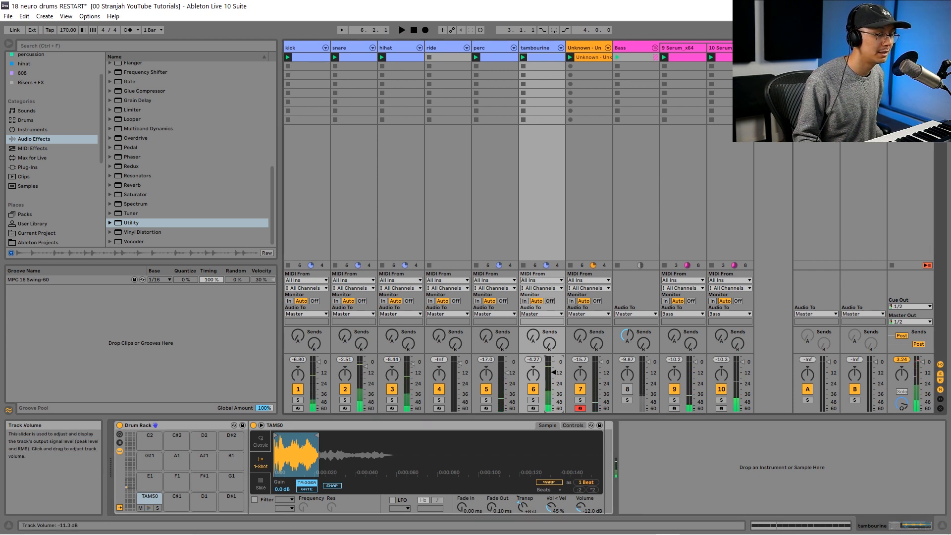
key(space)
drag(554, 365, 554, 360)
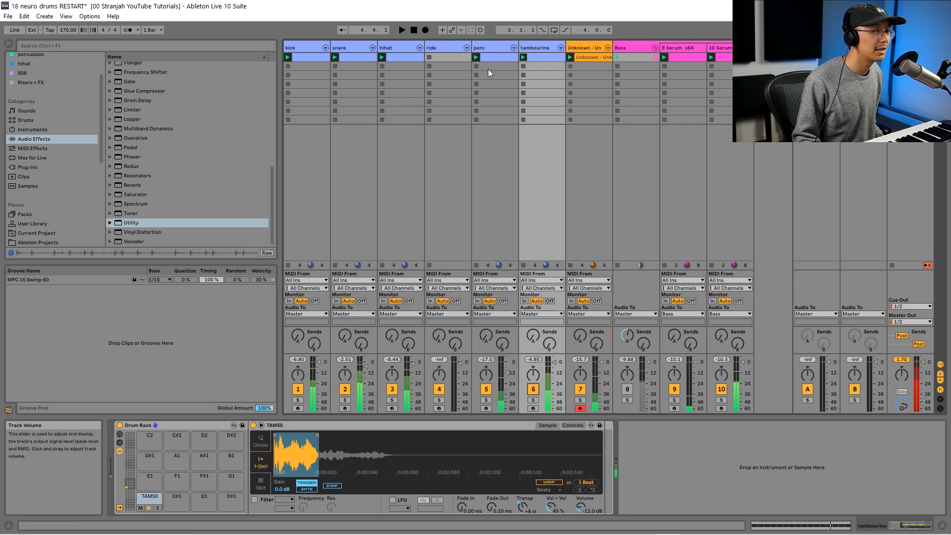
Create a ride clip with four 1/4 RIDE11 notes filling the bar, and launch it in the playing mix.
double_click(455, 57)
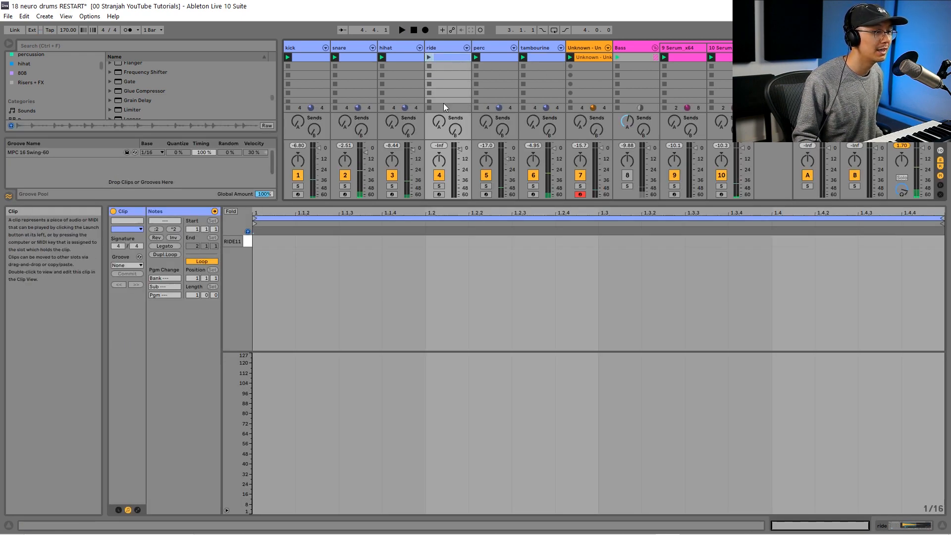
click(302, 255)
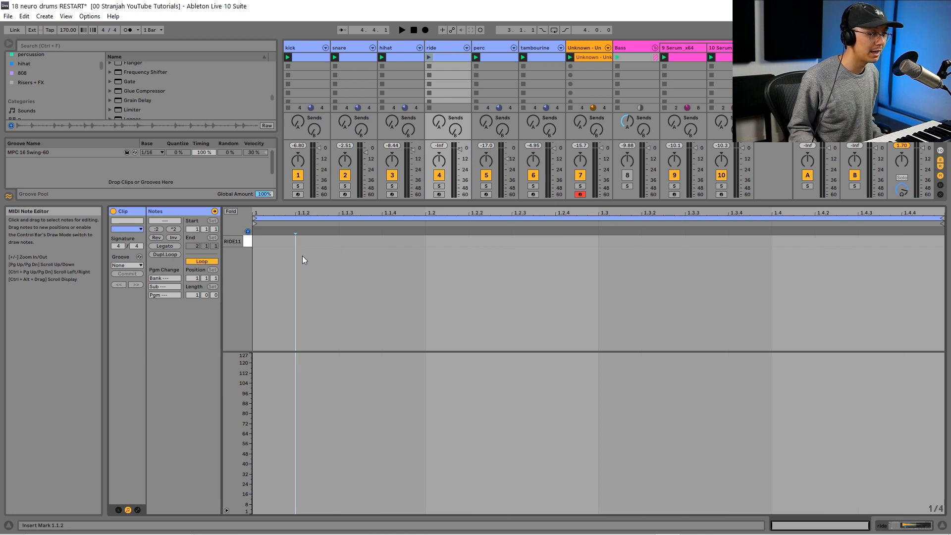
key(b)
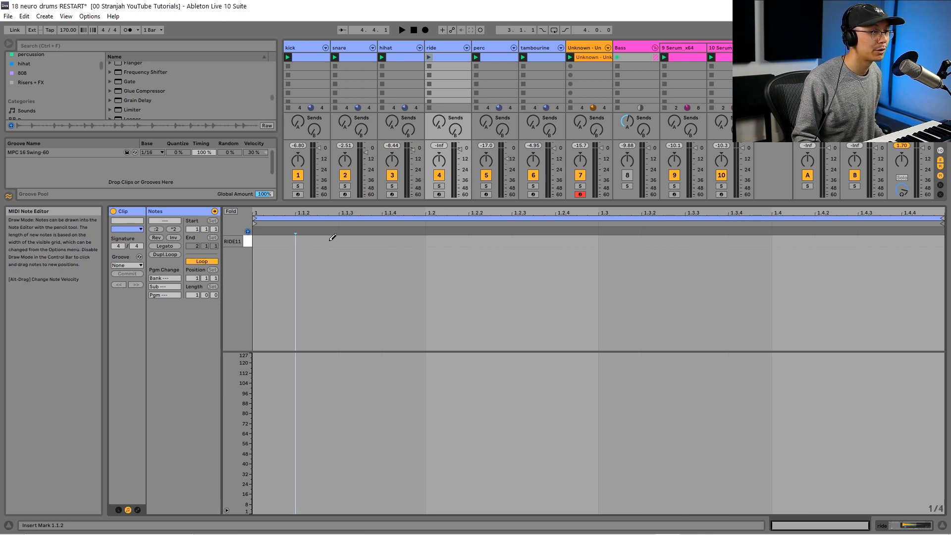
drag(333, 240, 856, 233)
key(space)
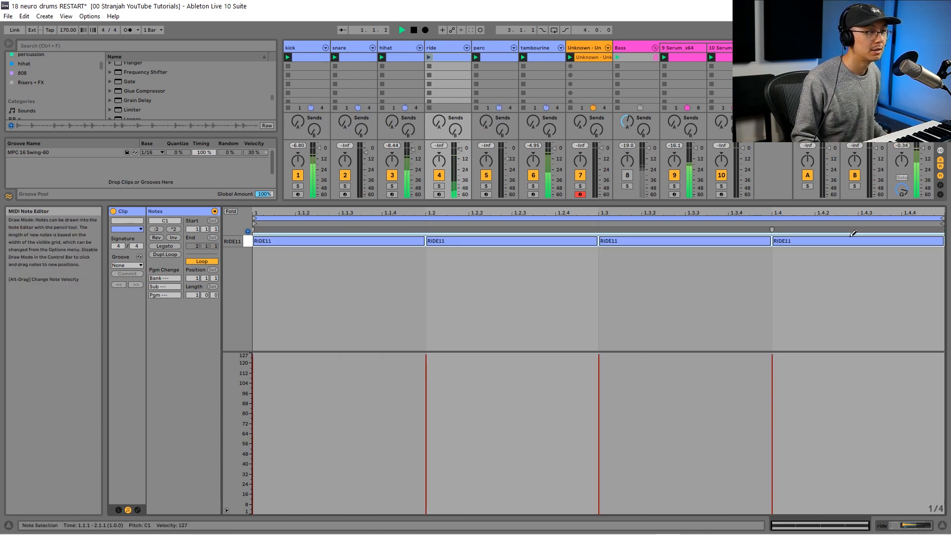
click(429, 58)
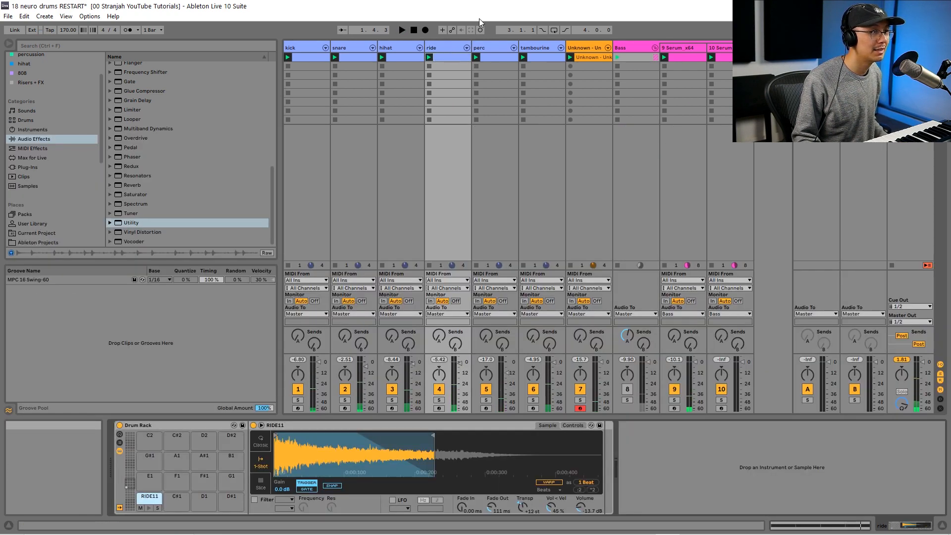
Extend the RIDE11 sample's end to its full length, play it in the mix, and open the ride clip's notes.
drag(433, 435, 637, 449)
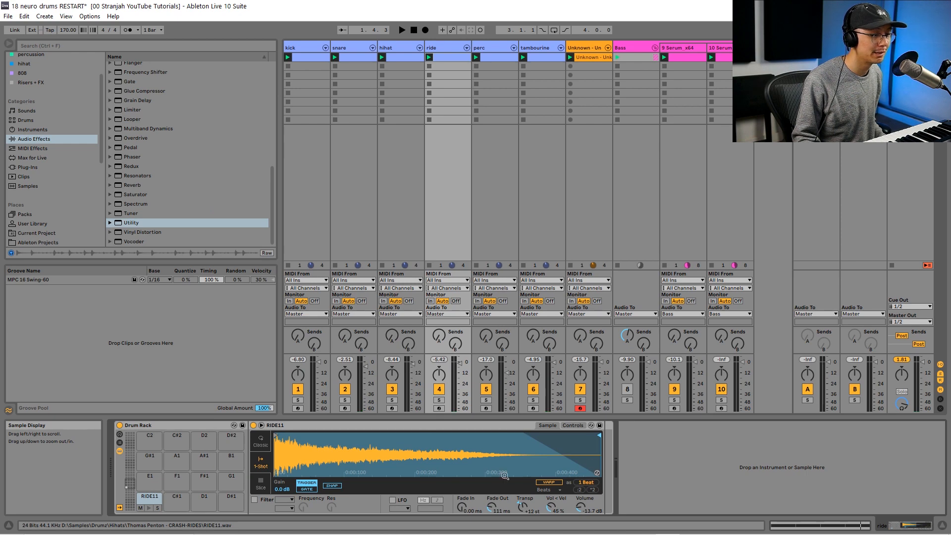
key(space)
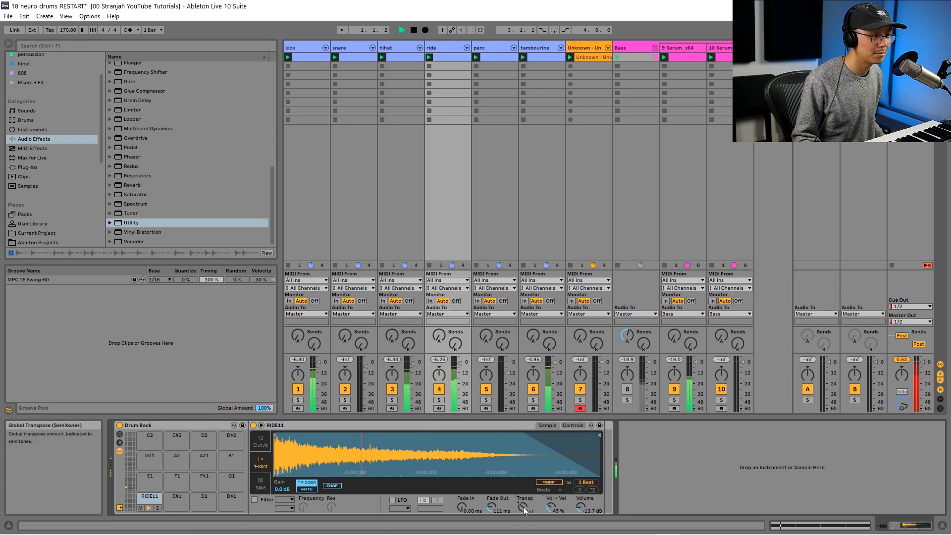
double_click(460, 58)
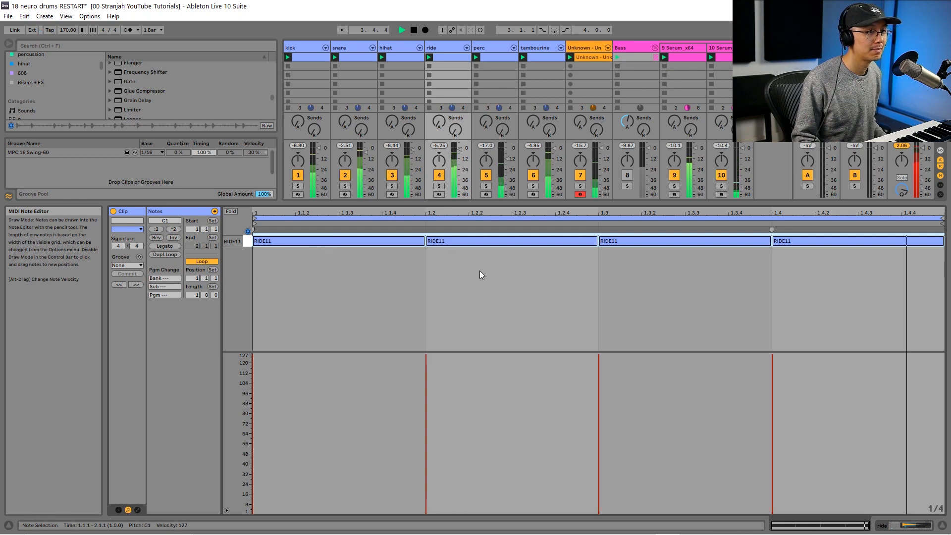
Transpose the RIDE11 sample to +12 st while the mix plays.
key(shift+Tab)
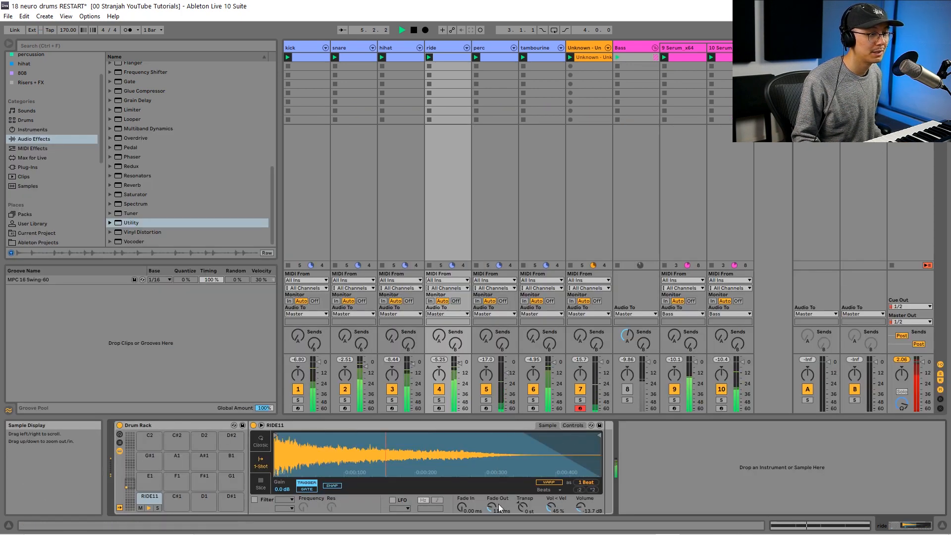
key(space)
drag(525, 506, 526, 496)
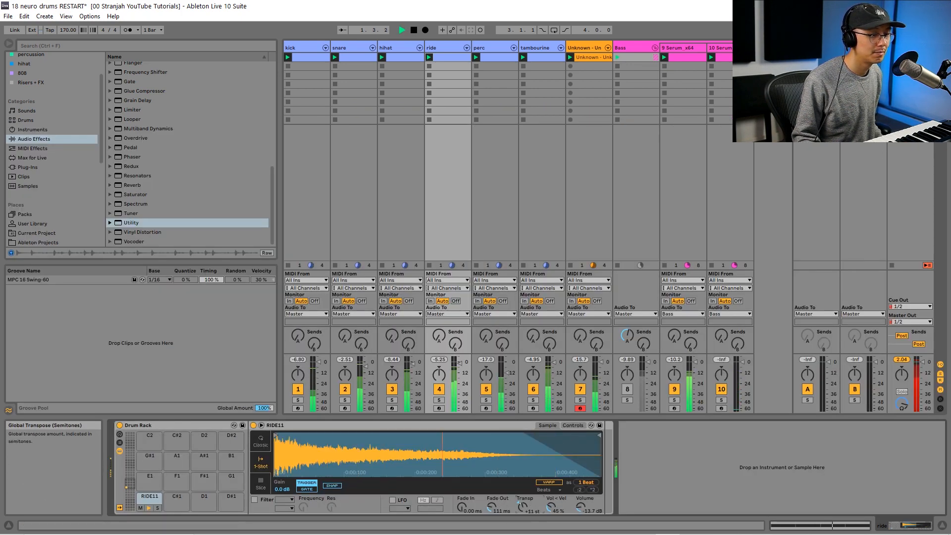
key(space)
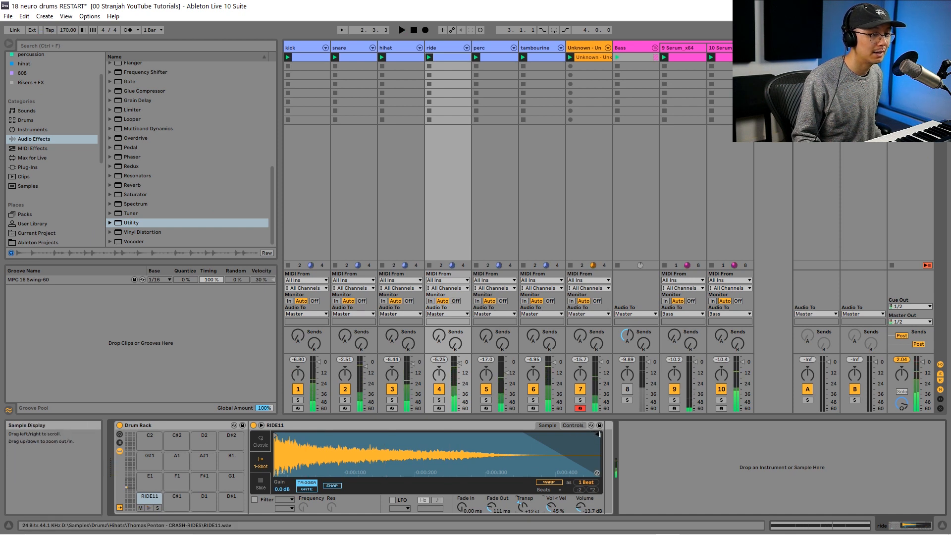
Shorten the RIDE11 sample's end to about half its length and lower the ride track's volume to -6.0 dB against the playing mix.
drag(599, 435, 428, 438)
key(space)
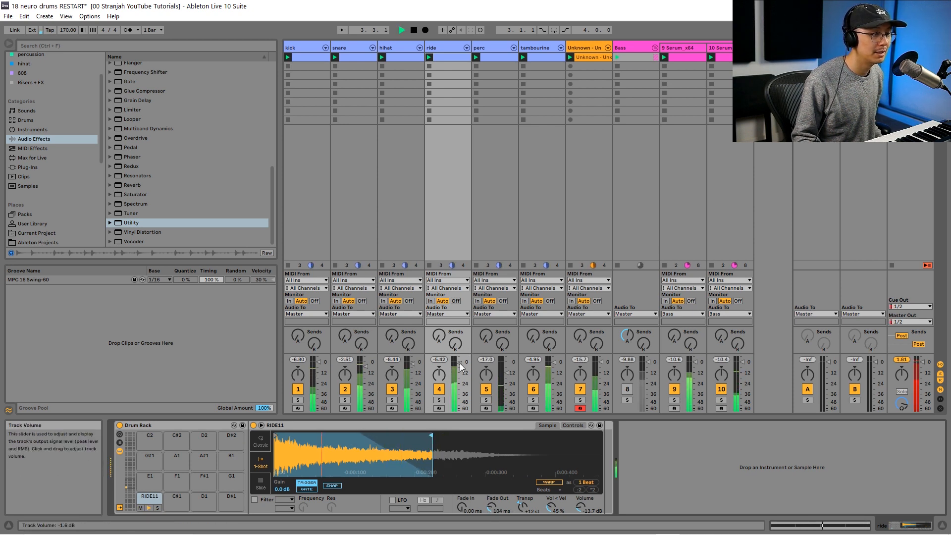
drag(460, 364, 459, 368)
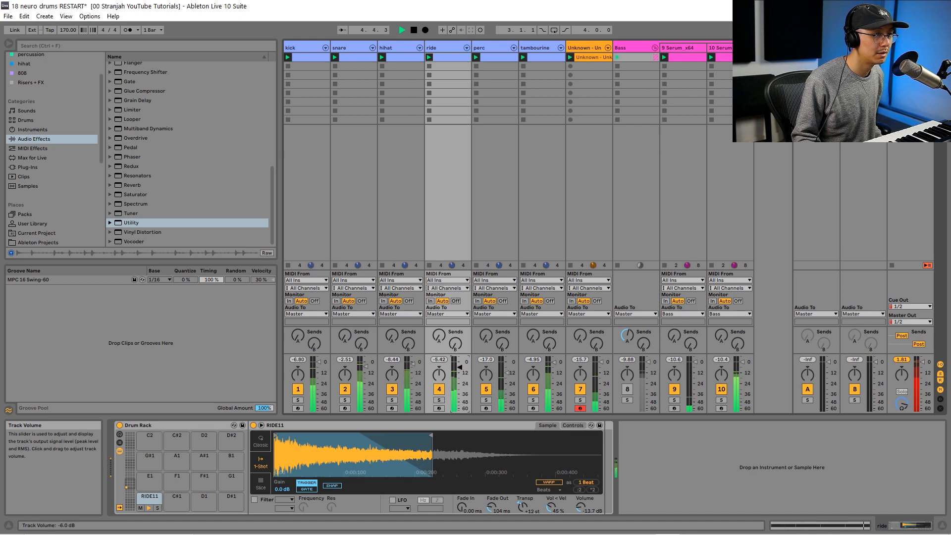
key(space)
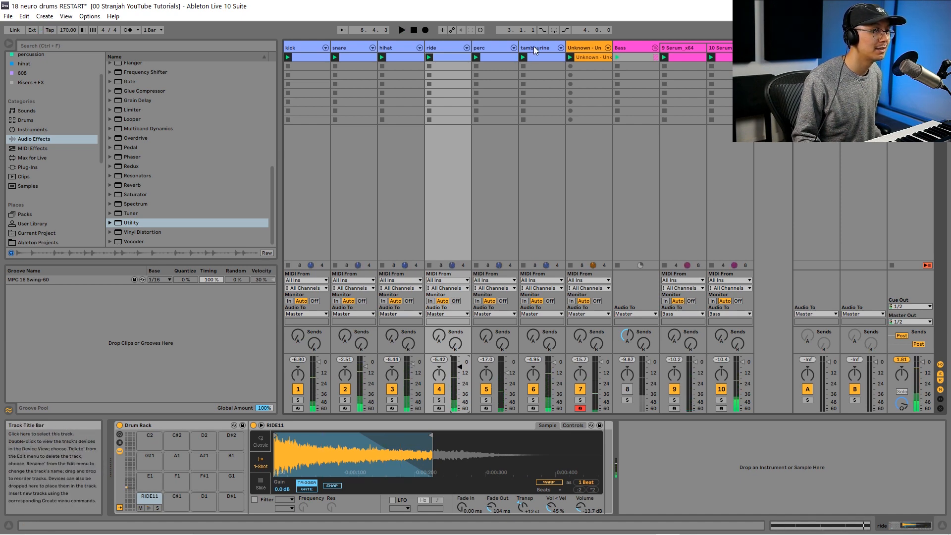
click(534, 46)
click(311, 48)
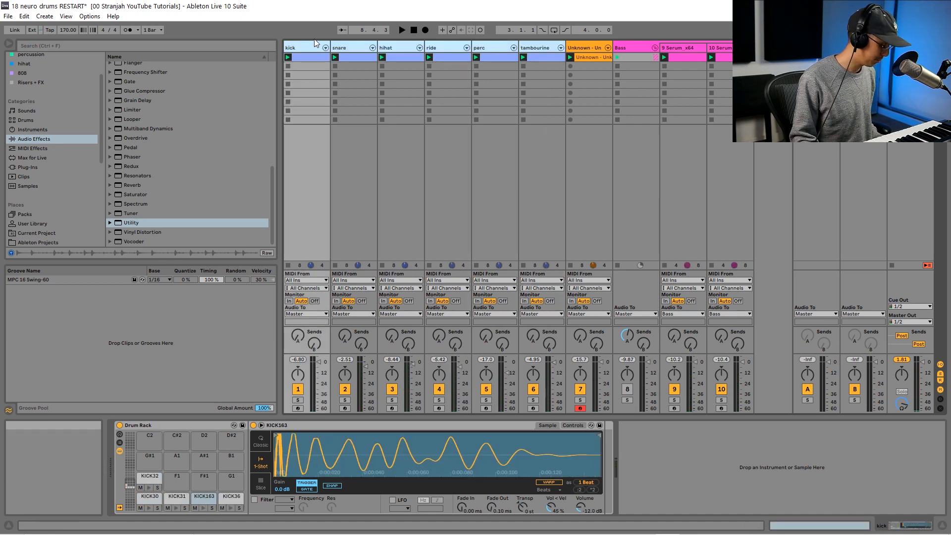
key(ctrl+g)
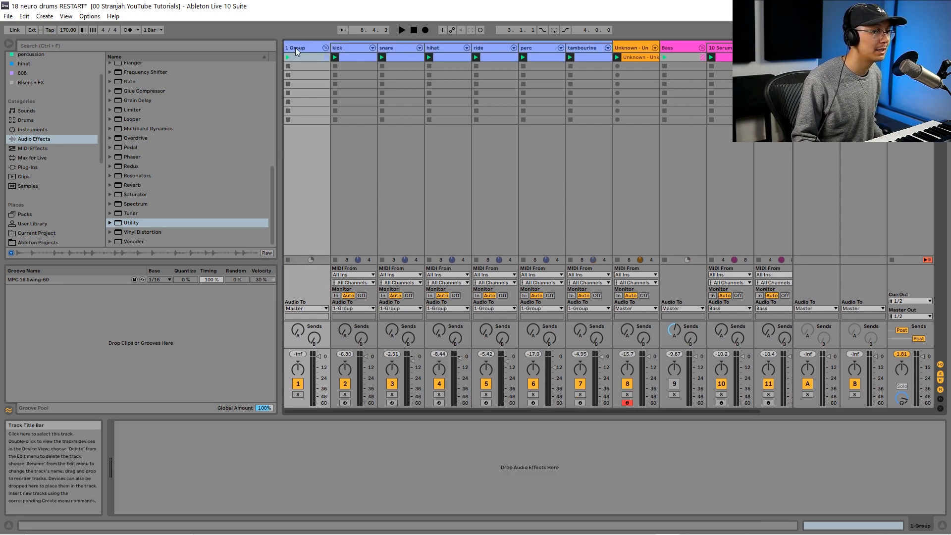
click(576, 47)
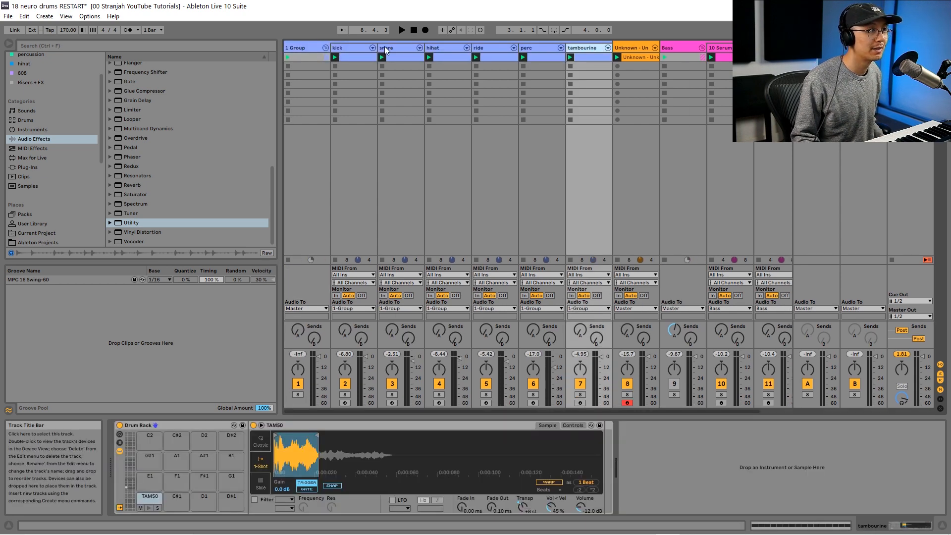
right_click(307, 47)
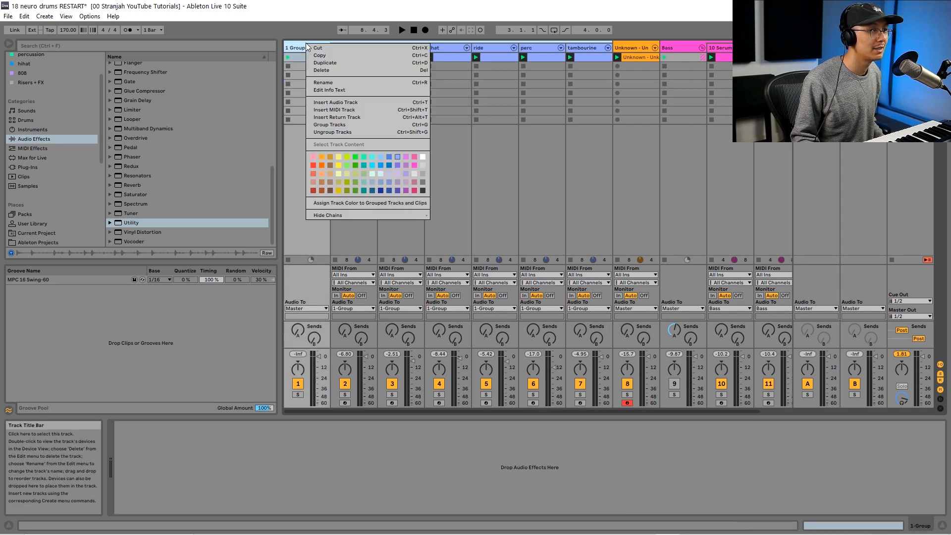
click(332, 132)
Rename the sliced break track as break.
click(602, 48)
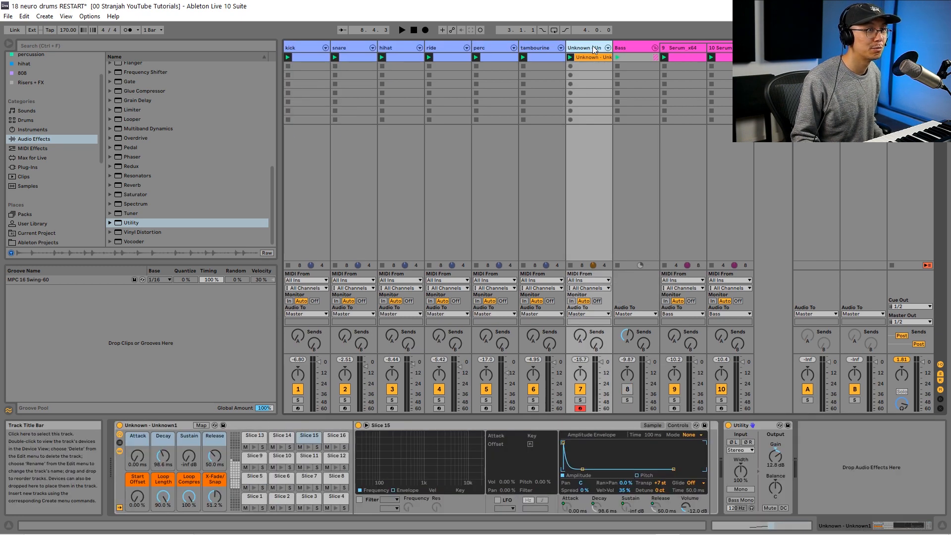
right_click(593, 46)
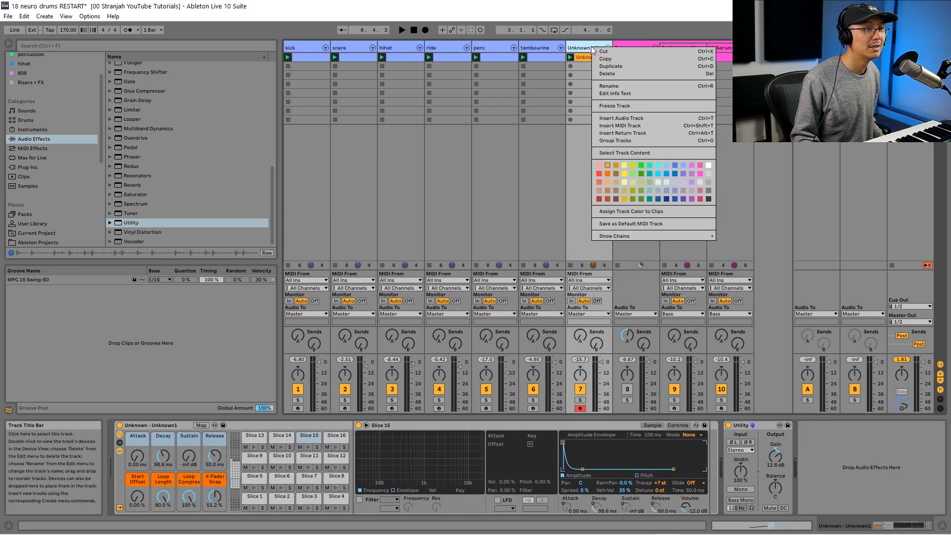
click(609, 85)
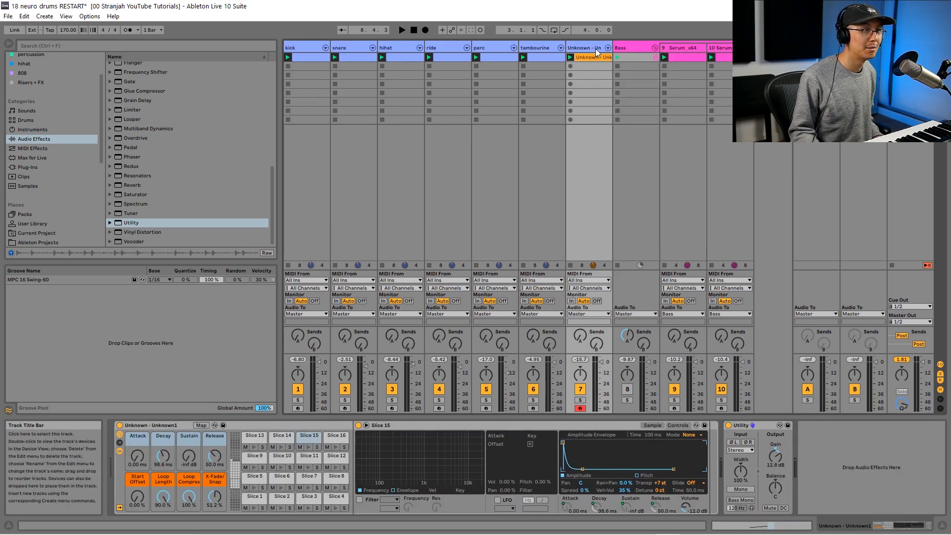
text(break)
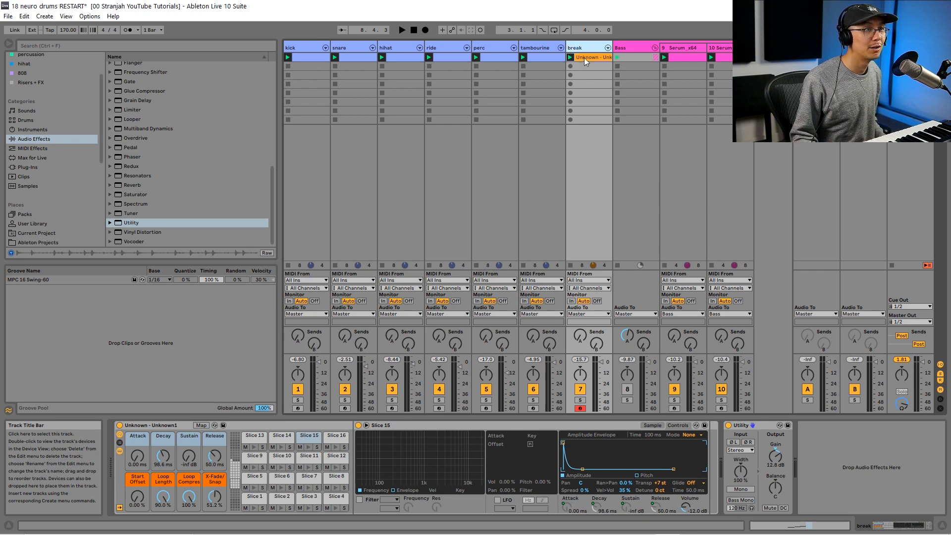
Recolour the break track's clip to the same blue as the other drum clips.
right_click(583, 57)
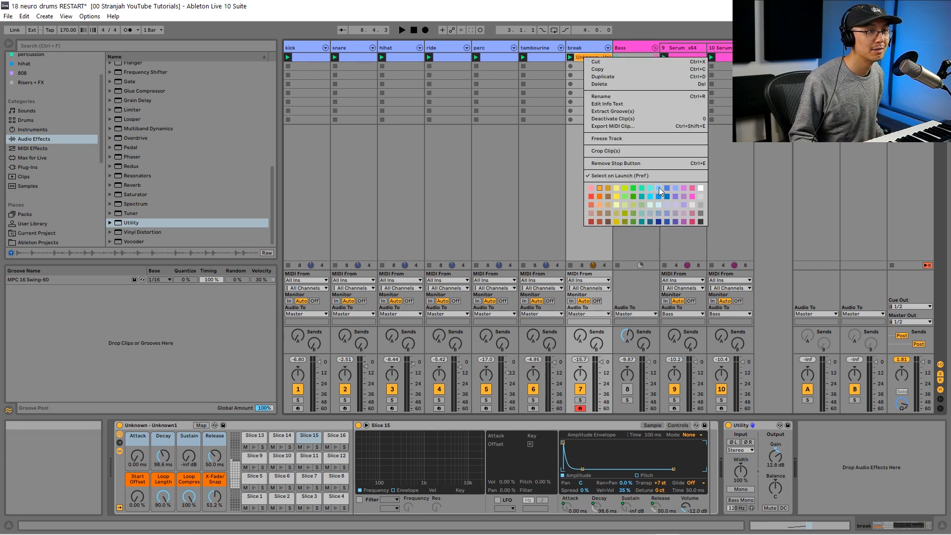
click(659, 188)
right_click(604, 58)
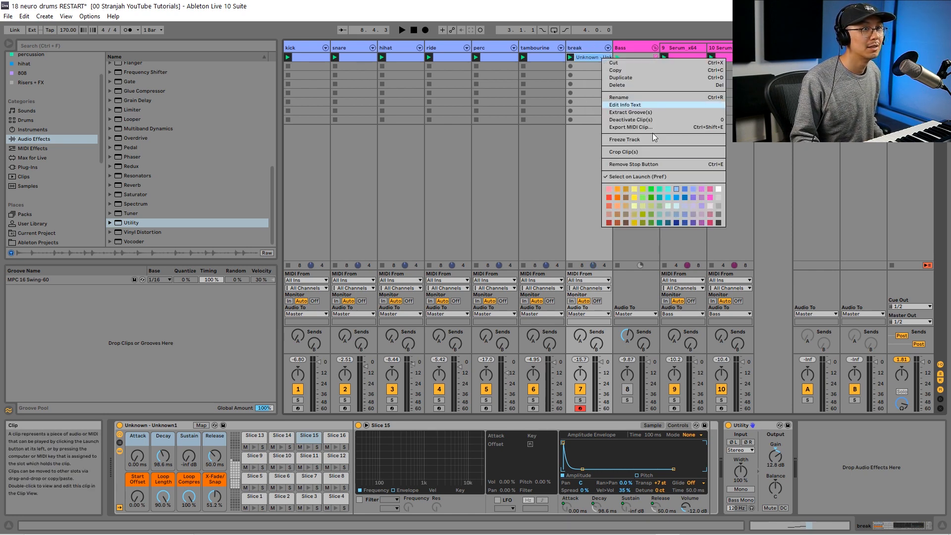
click(695, 190)
Group the tracks from kick through break, name the group DRUMS, and fold it.
click(591, 48)
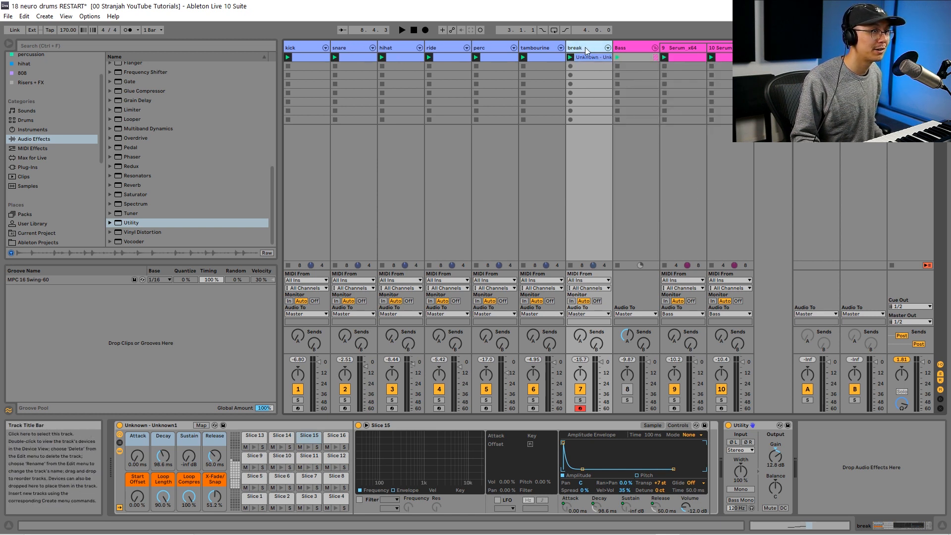
click(297, 47)
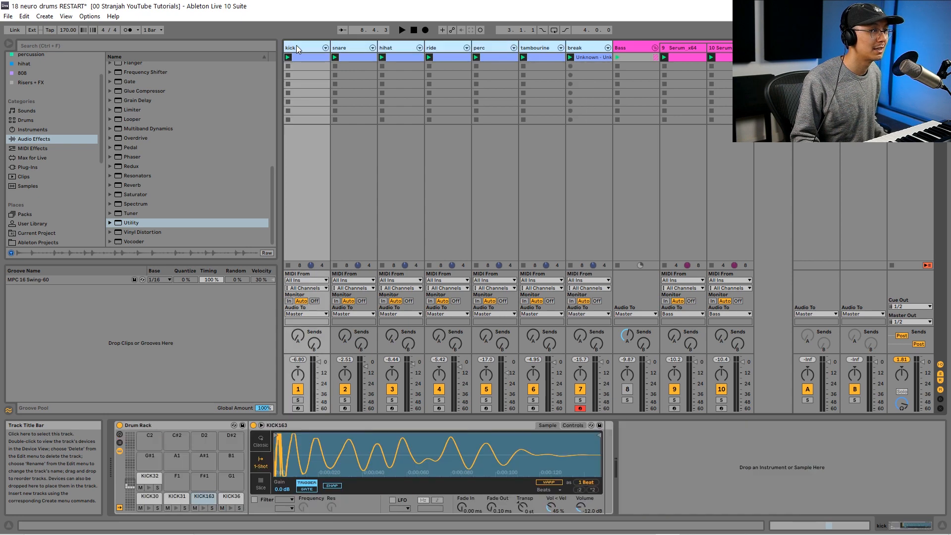
right_click(299, 47)
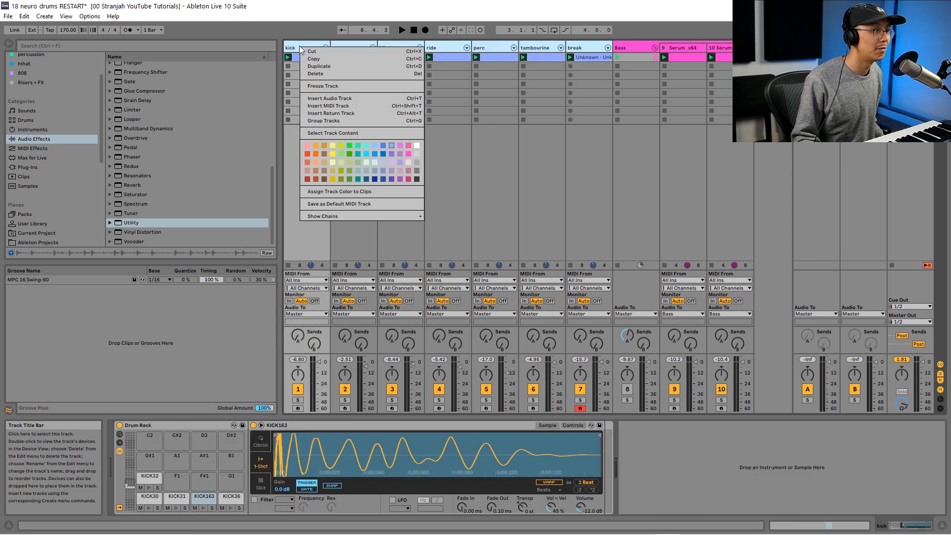
click(332, 121)
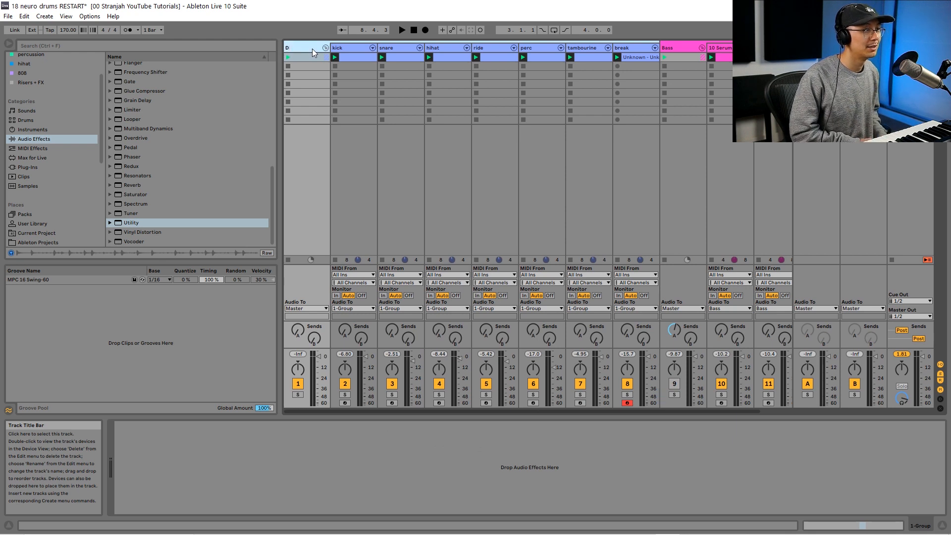
key(Return)
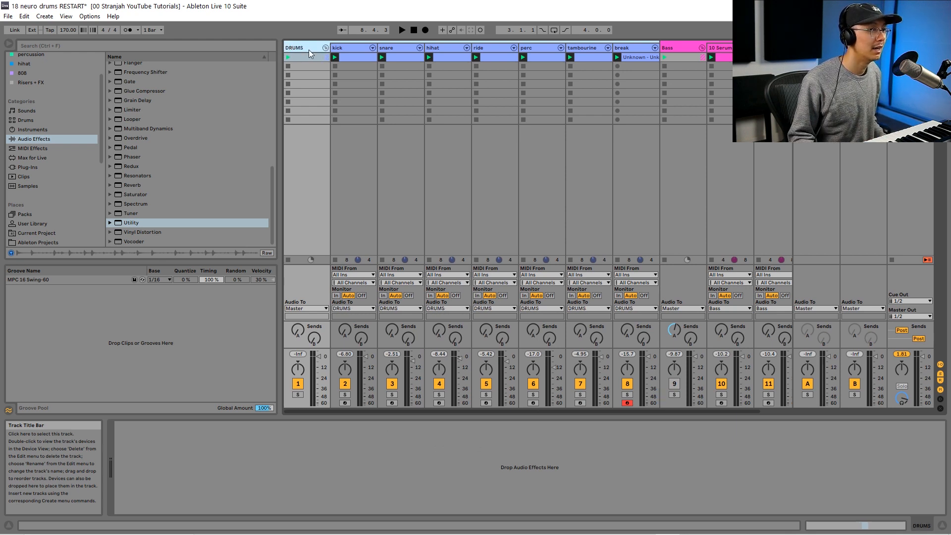
click(326, 48)
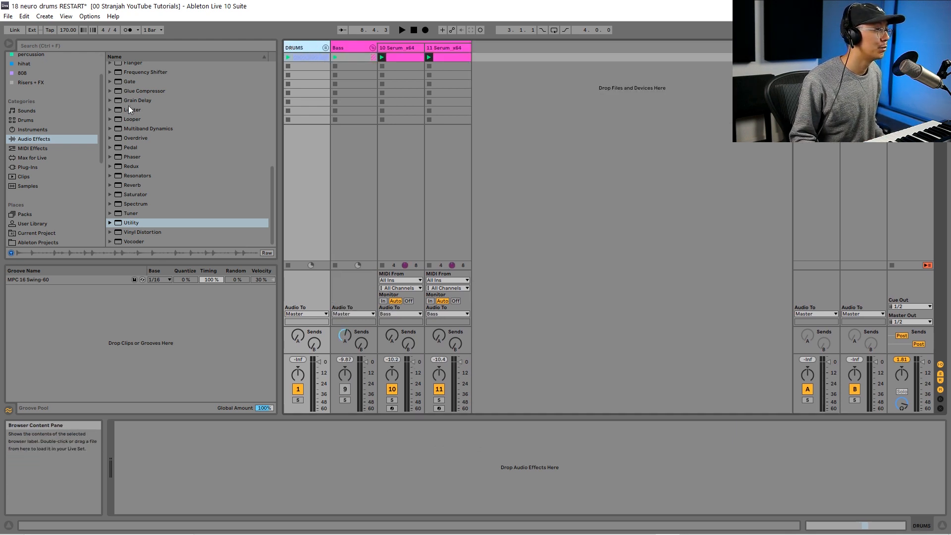
Add a Glue Compressor to the DRUMS group and play the mix.
key(space)
scroll(141, 144, up, 5)
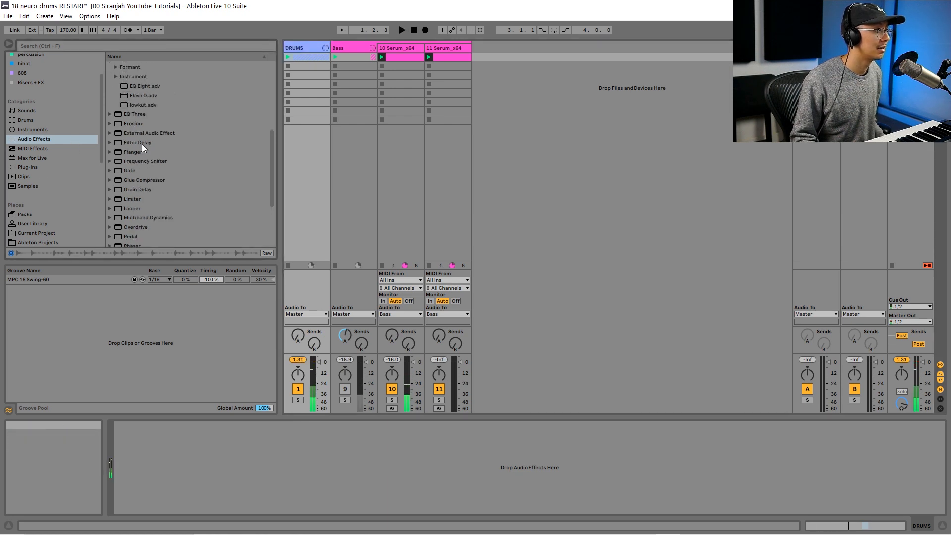
drag(139, 180, 315, 459)
key(space)
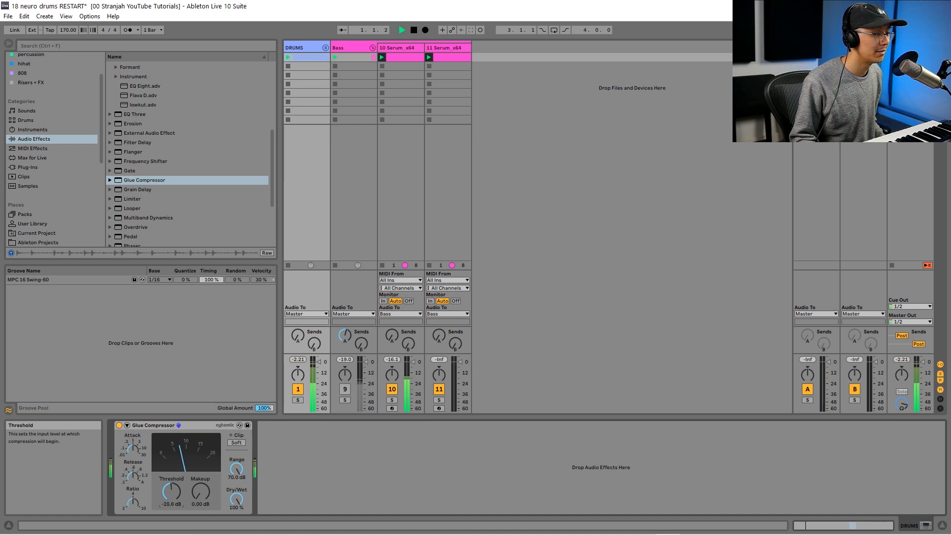
Set the Glue Compressor's threshold to -18.4 dB and makeup to 4.92 dB, and listen to the compressed drums.
drag(172, 492, 201, 469)
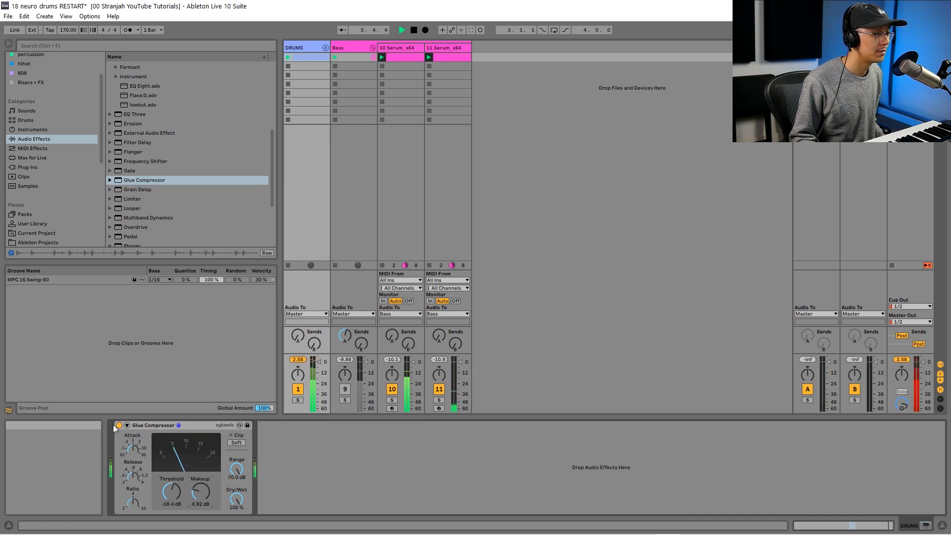
key(space)
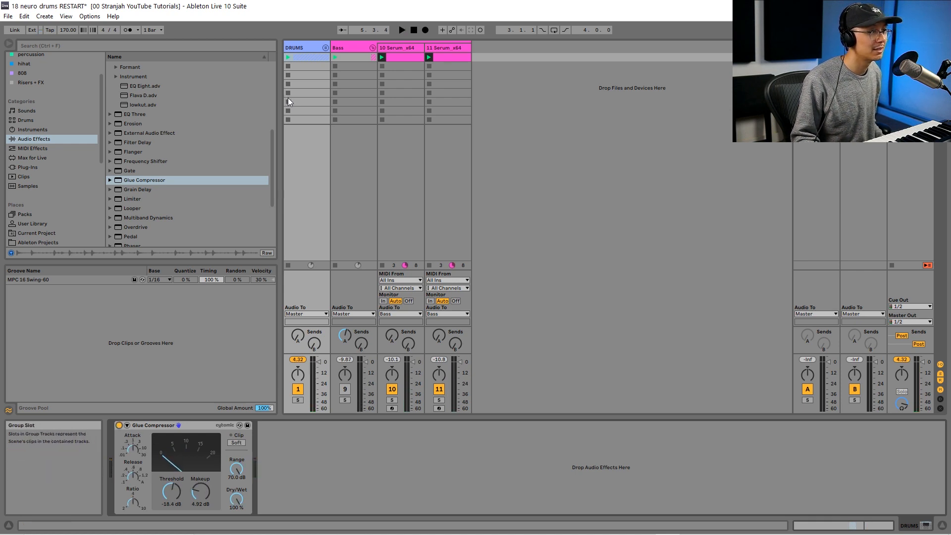
key(space)
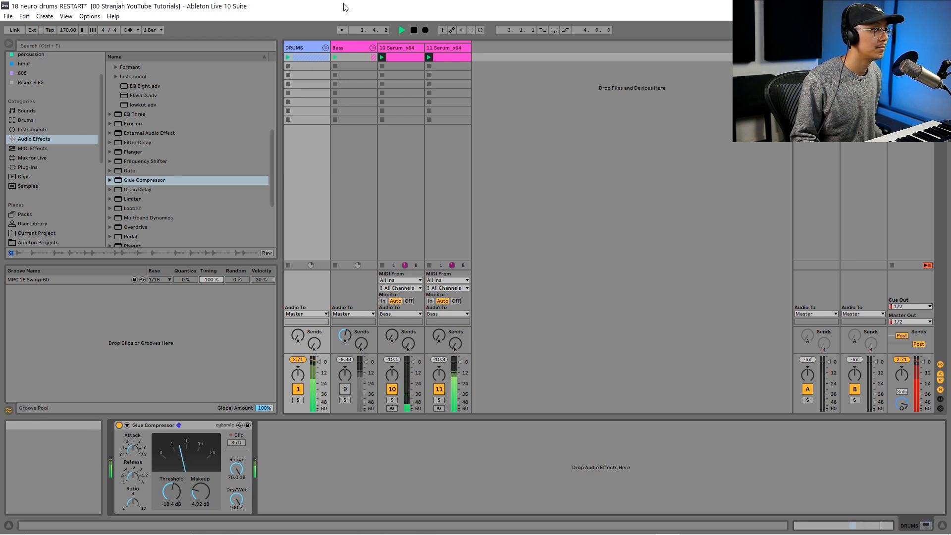
key(space)
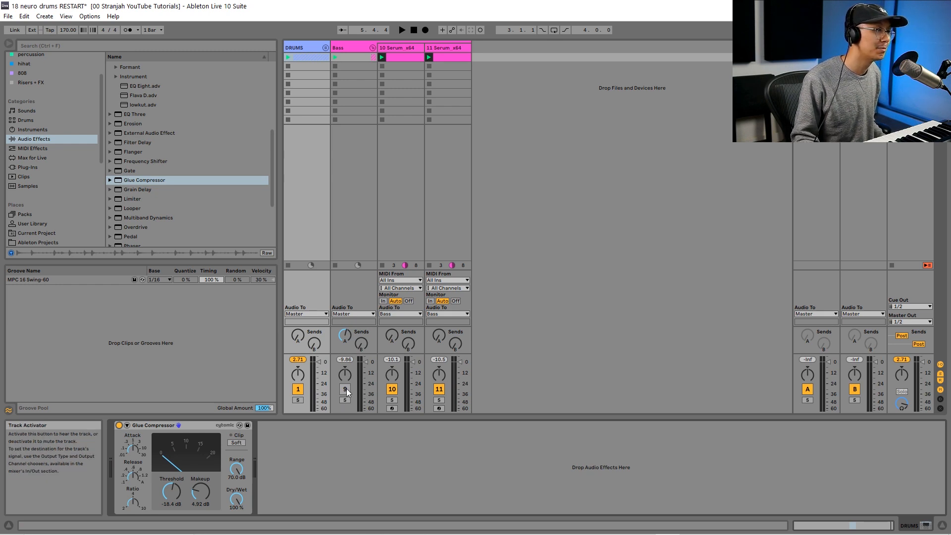
Activate the Bass group, play the drums together with the bass, and unfold the DRUMS group.
click(346, 390)
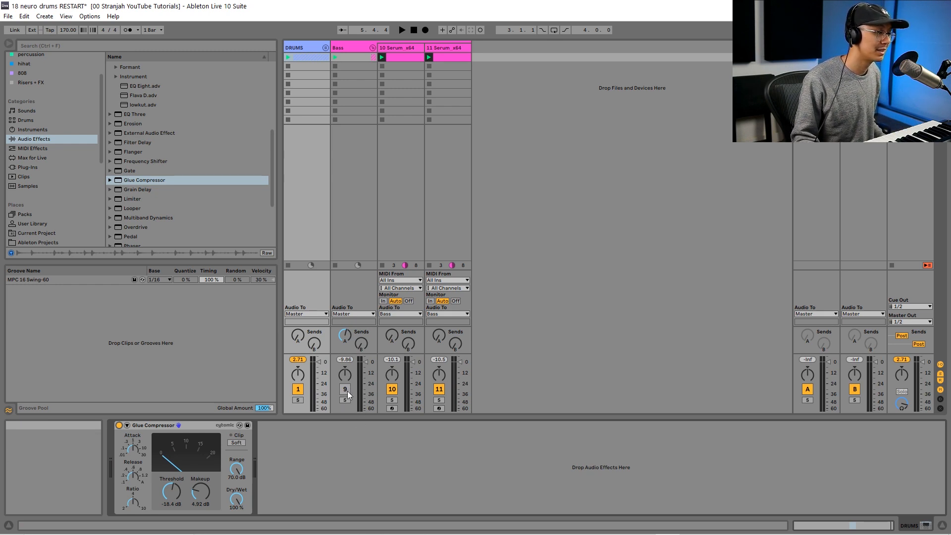
key(space)
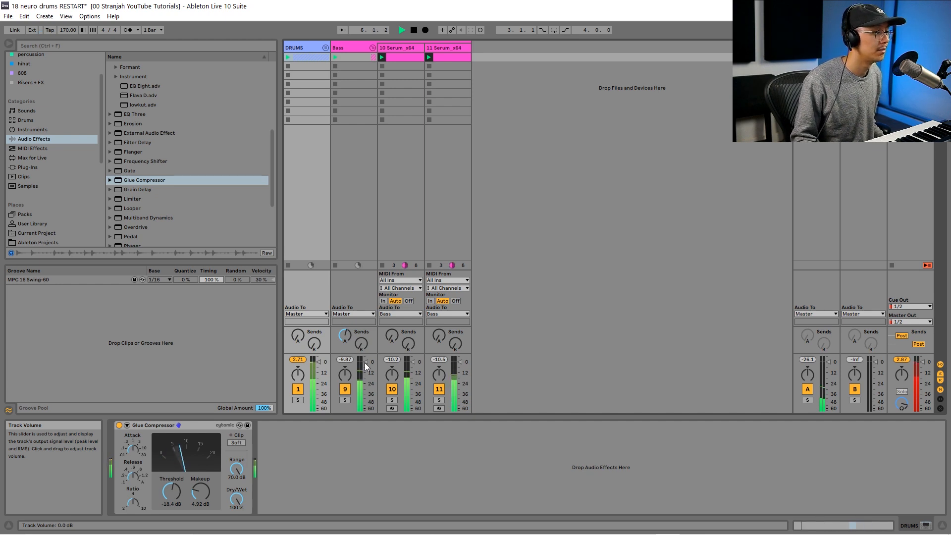
click(325, 48)
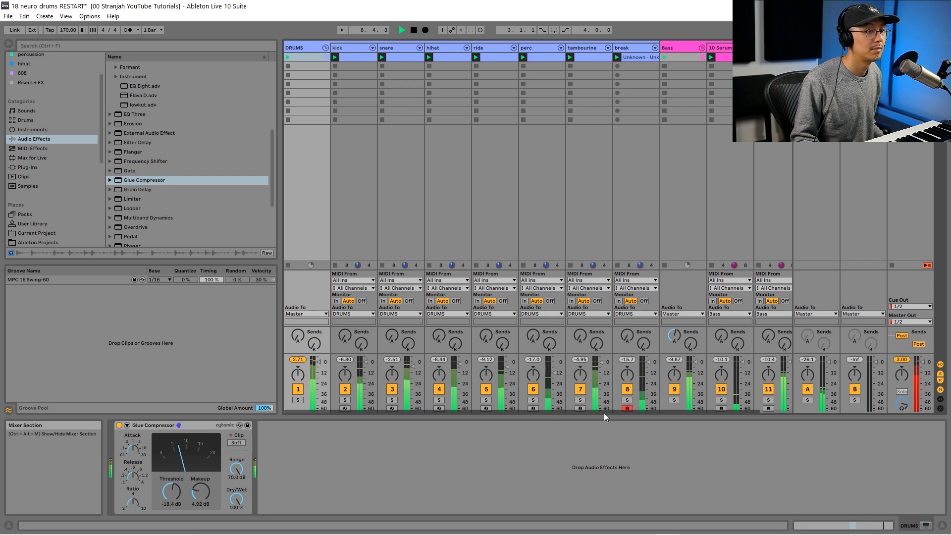
key(space)
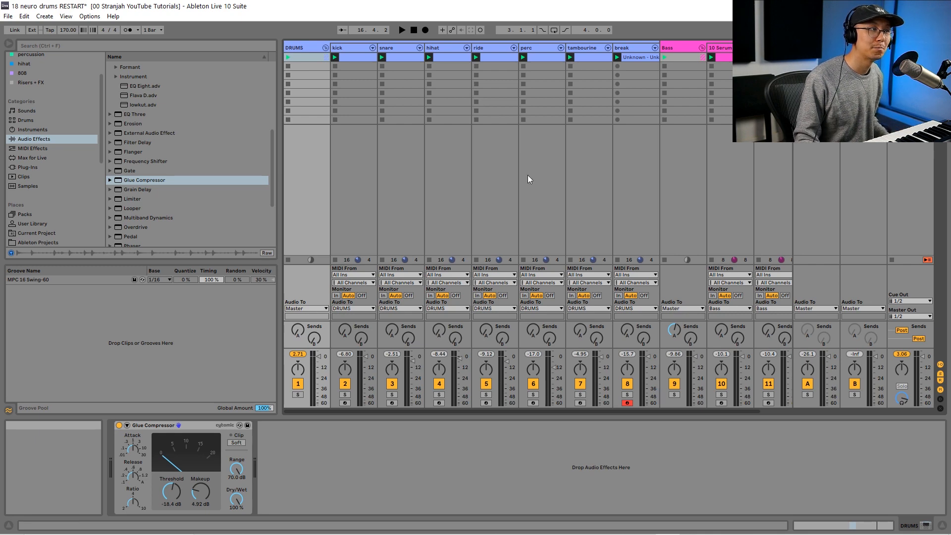
Review the snare clip's notes and devices, the DRUMS group's compressor, and the remaining mixer tracks.
click(395, 58)
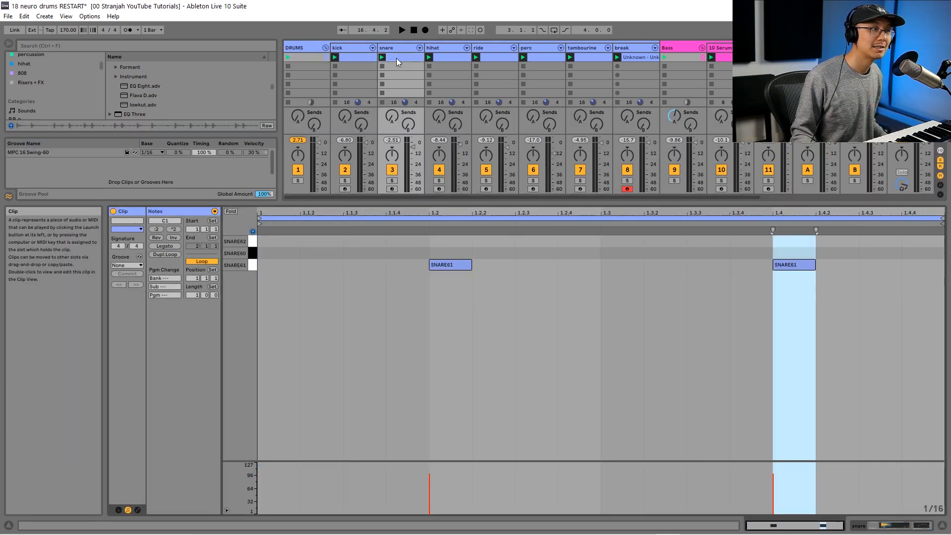
key(shift+Tab)
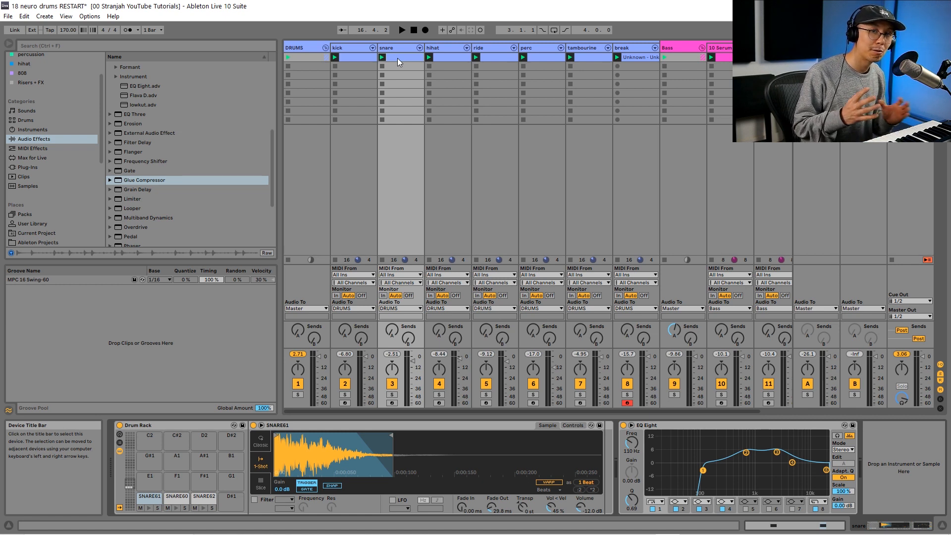
click(302, 46)
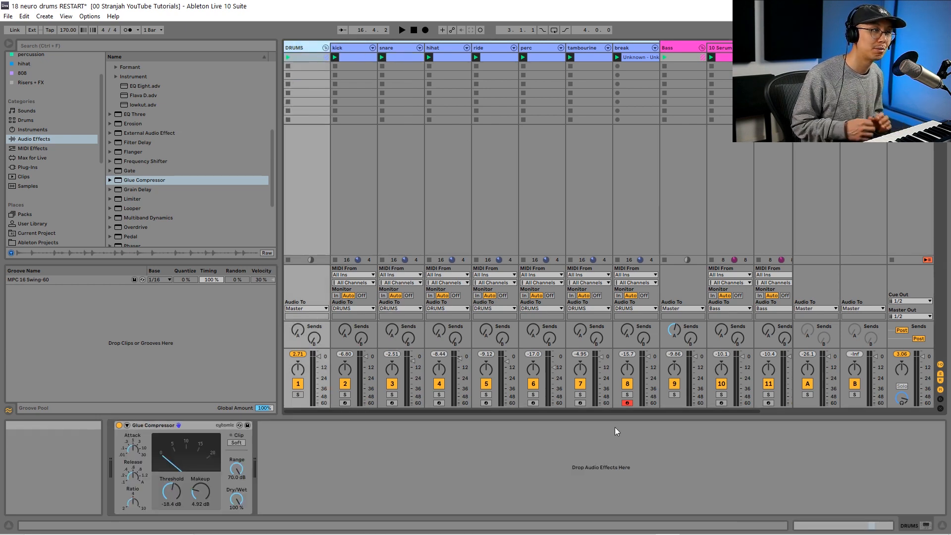
drag(619, 412, 686, 418)
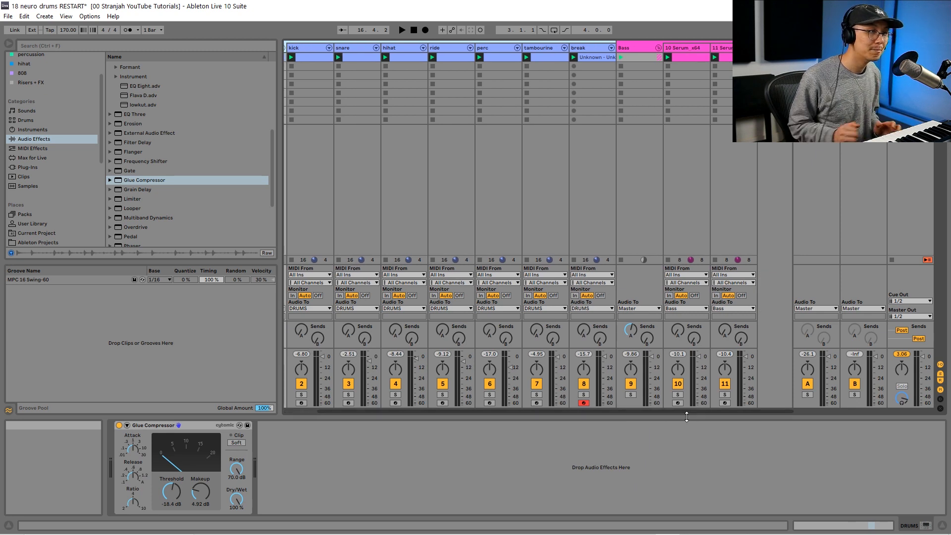